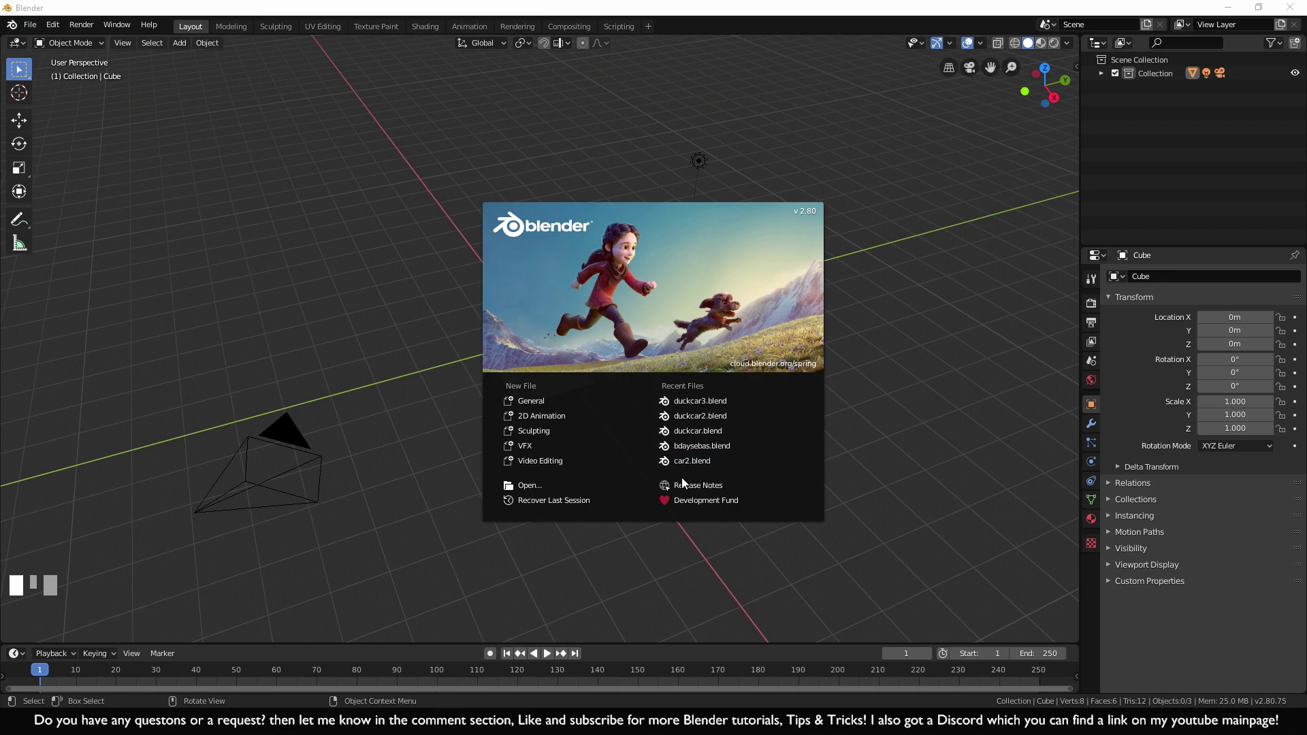
Dismiss the splash screen and delete the default camera and light from the scene
left_click(377, 365)
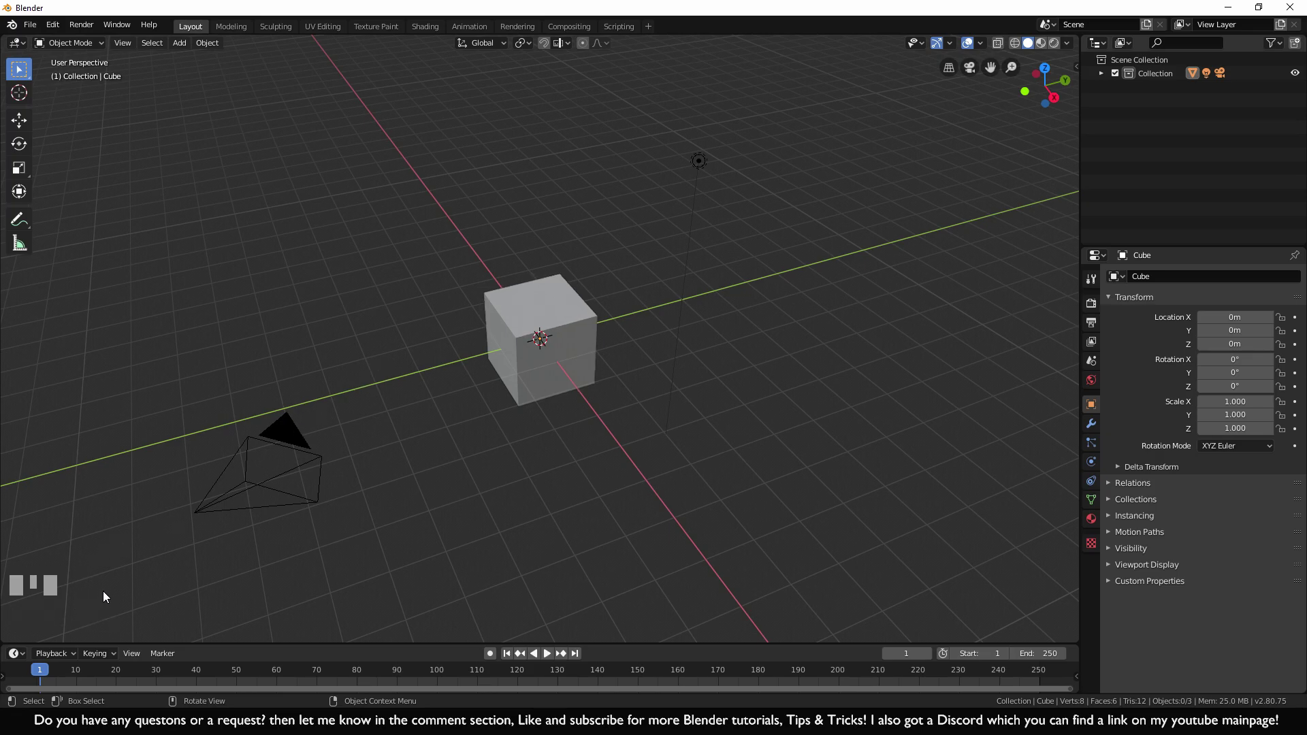
left_click(280, 480)
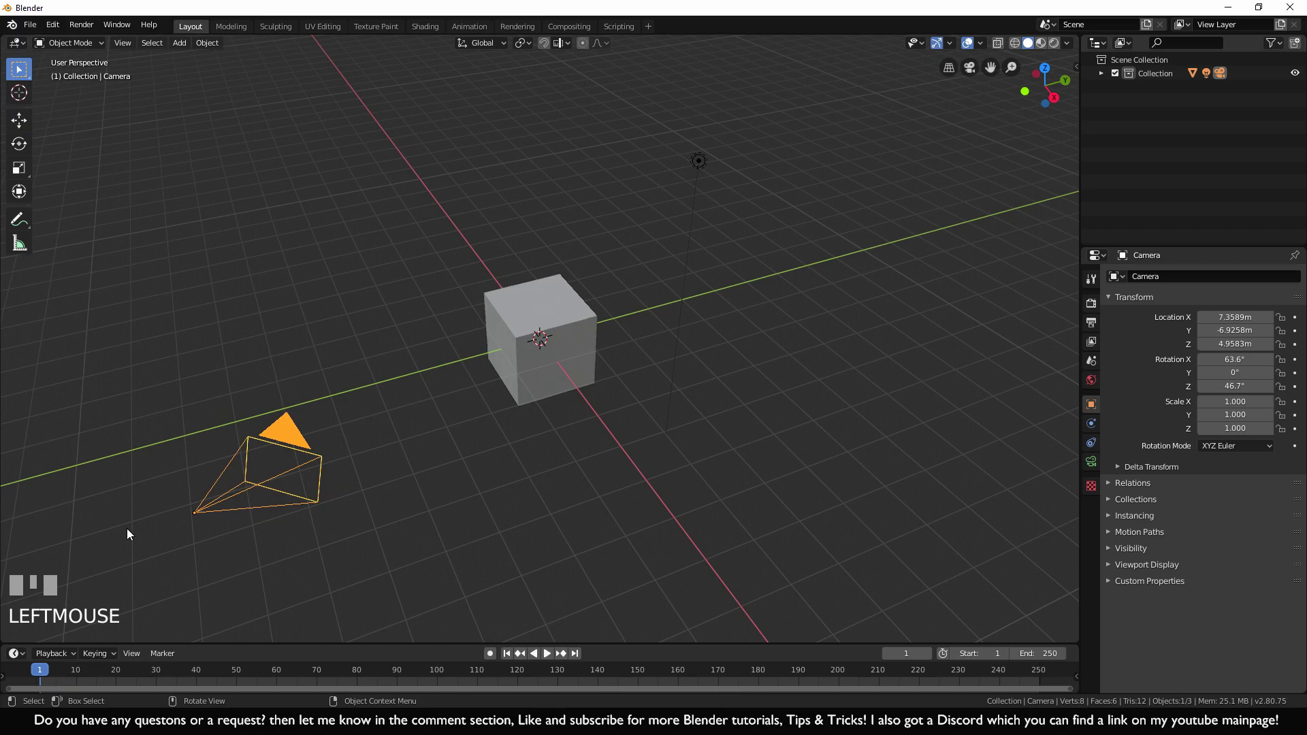
key("ctrl+z")
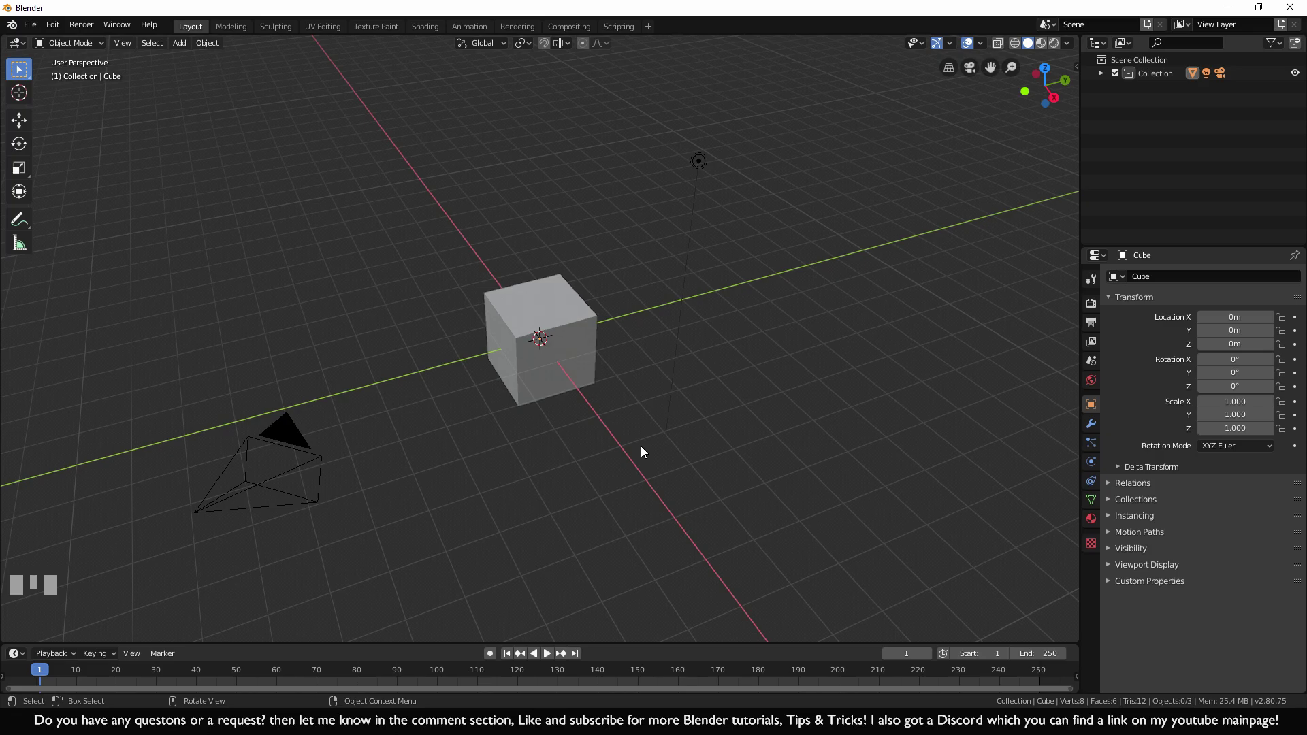
left_click(320, 459)
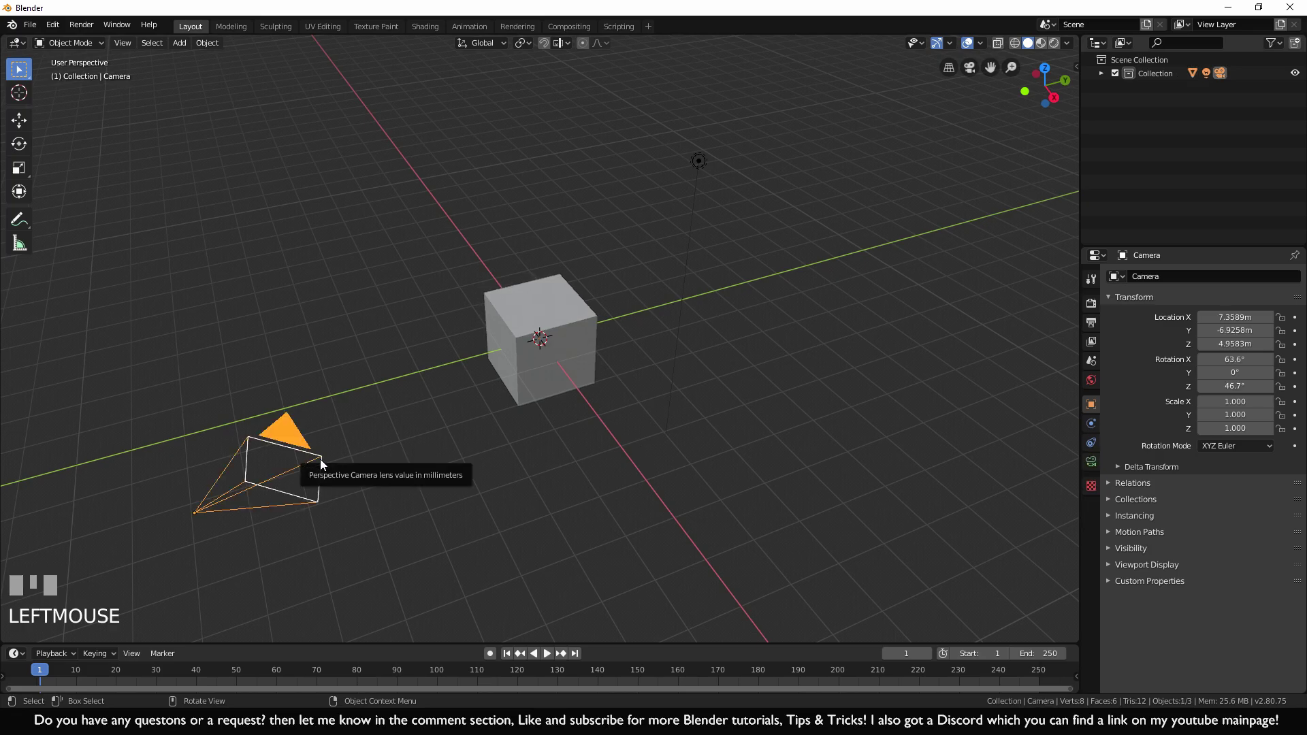
key("Delete")
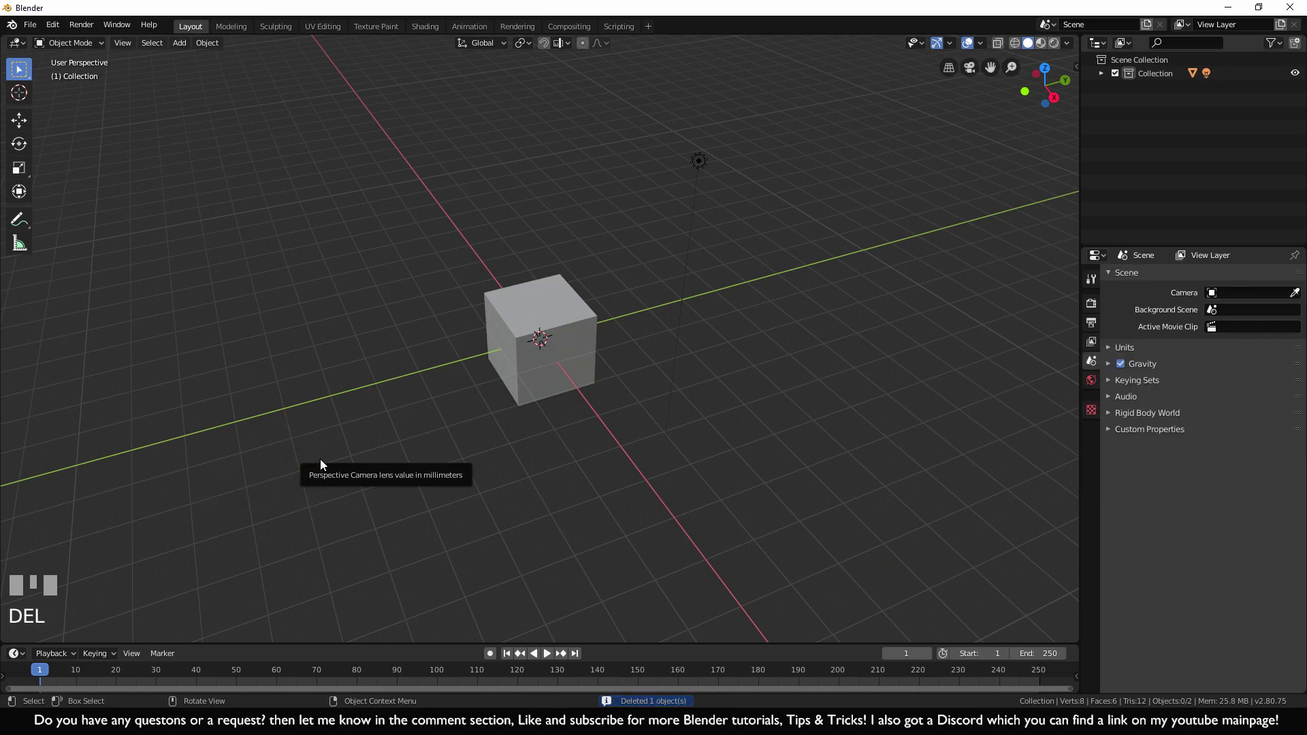
left_click(693, 184)
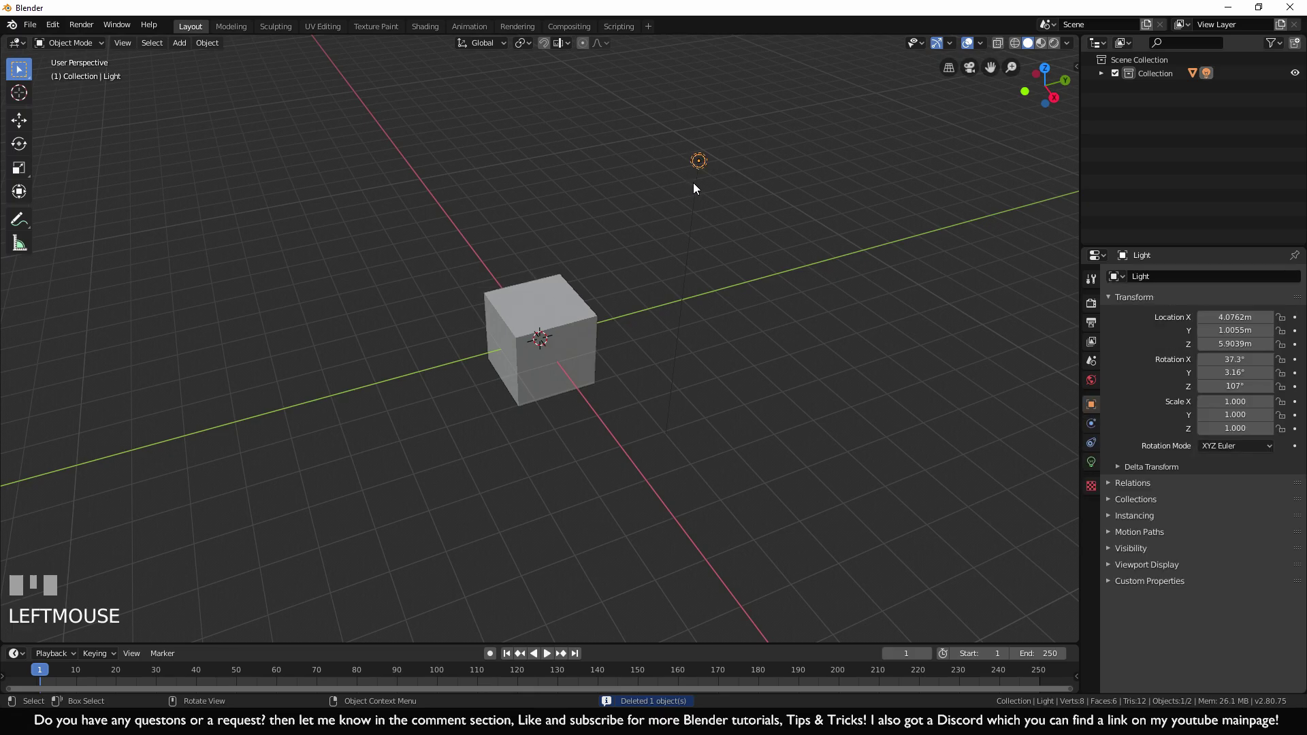
key("x")
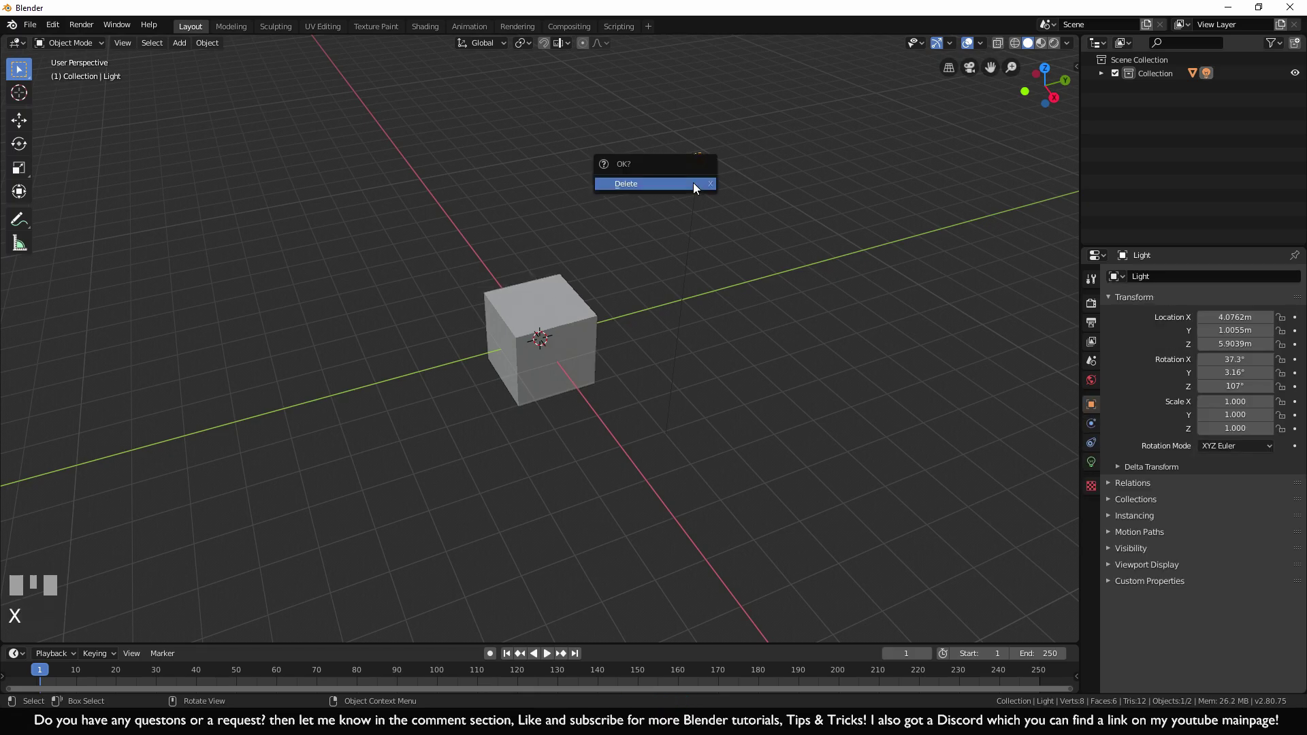
left_click(637, 185)
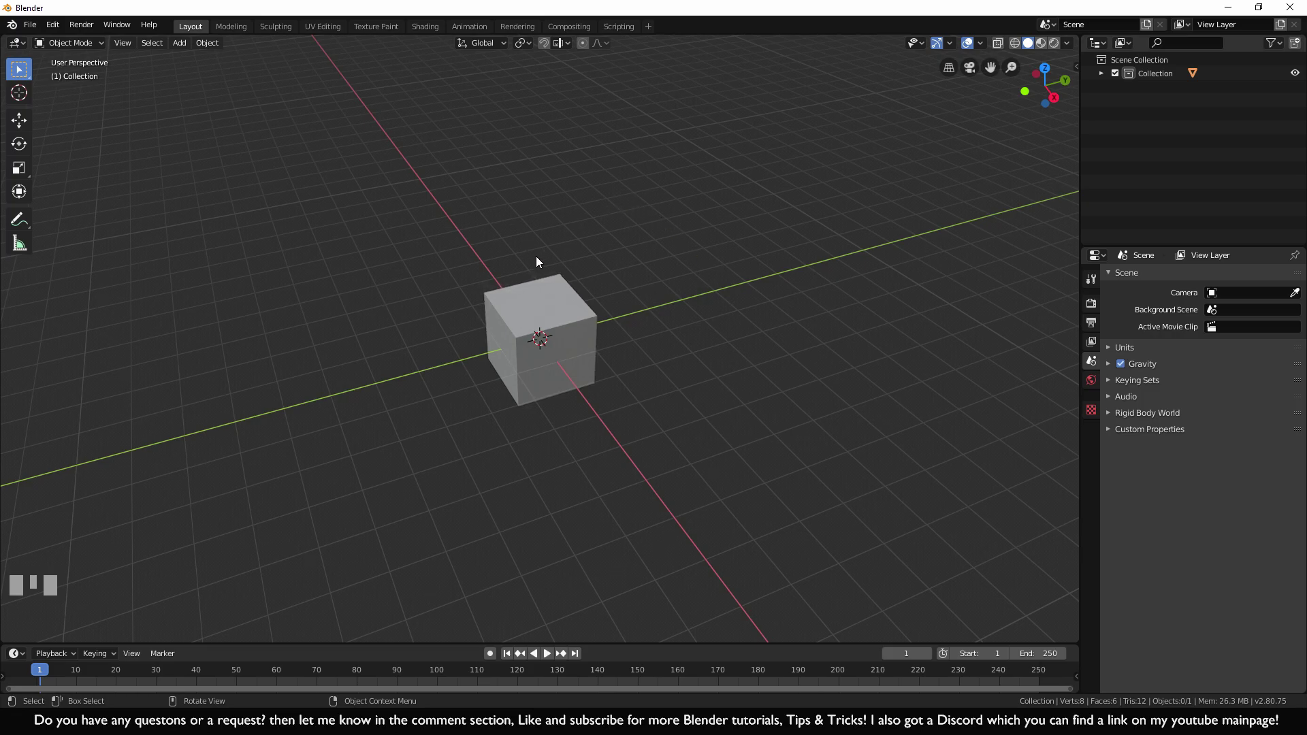
Examine the cube up close, from different angles, and in the front, right and top orthographic views
scroll(537, 256, "down", 4)
scroll(536, 256, "up", 5)
scroll(536, 256, "down", 6)
scroll(535, 260, "up", 6)
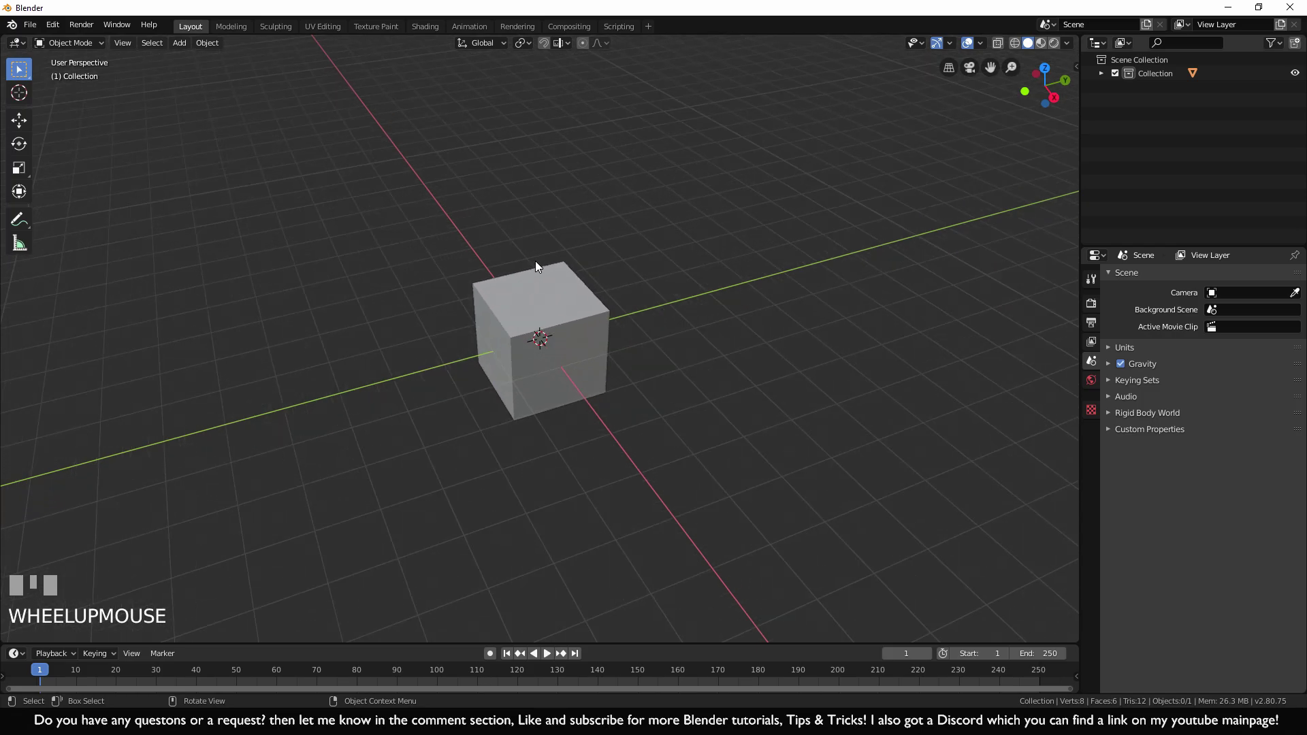
middle_click_drag(536, 262, 580, 306)
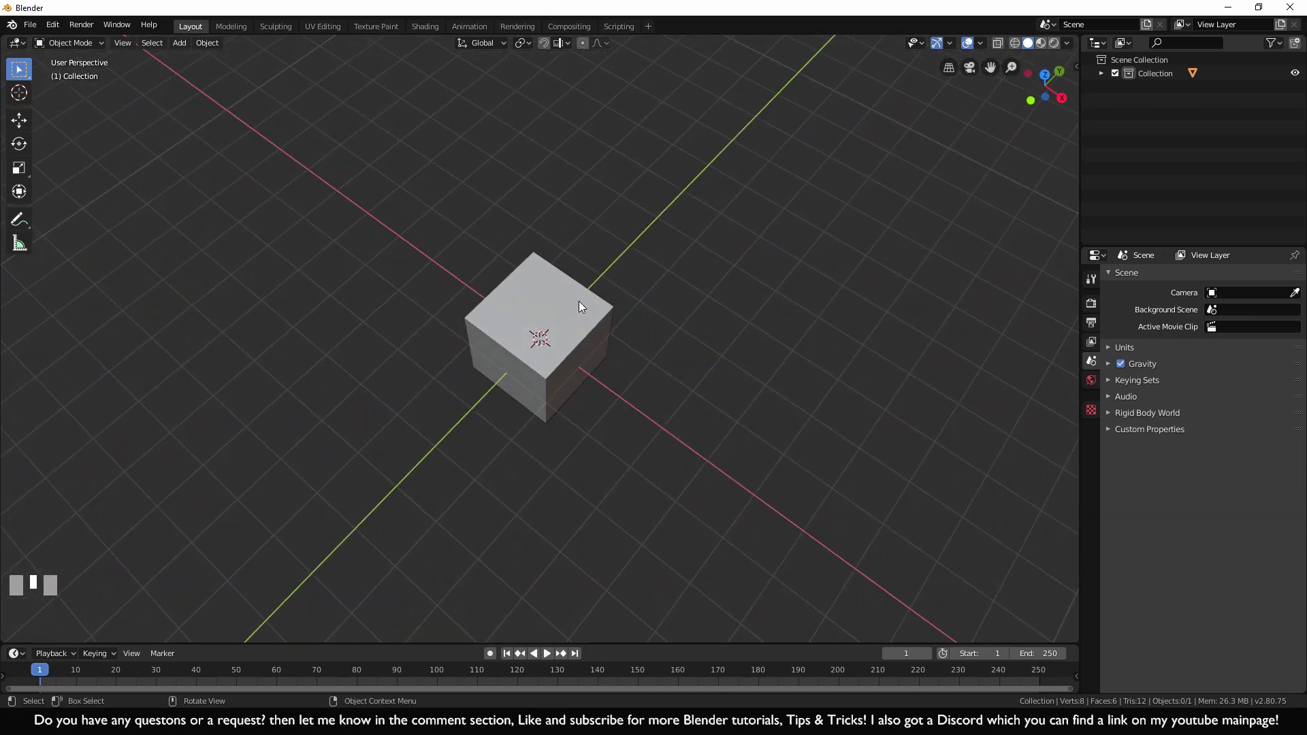
mouse_move(582, 306)
middle_mouse_down("shift")
mouse_move(998, 249)
mouse_move(462, 256)
mouse_move(519, 45)
mouse_move(593, 317)
mouse_move(588, 417)
mouse_move(574, 250)
mouse_move(586, 287)
middle_mouse_up("shift")
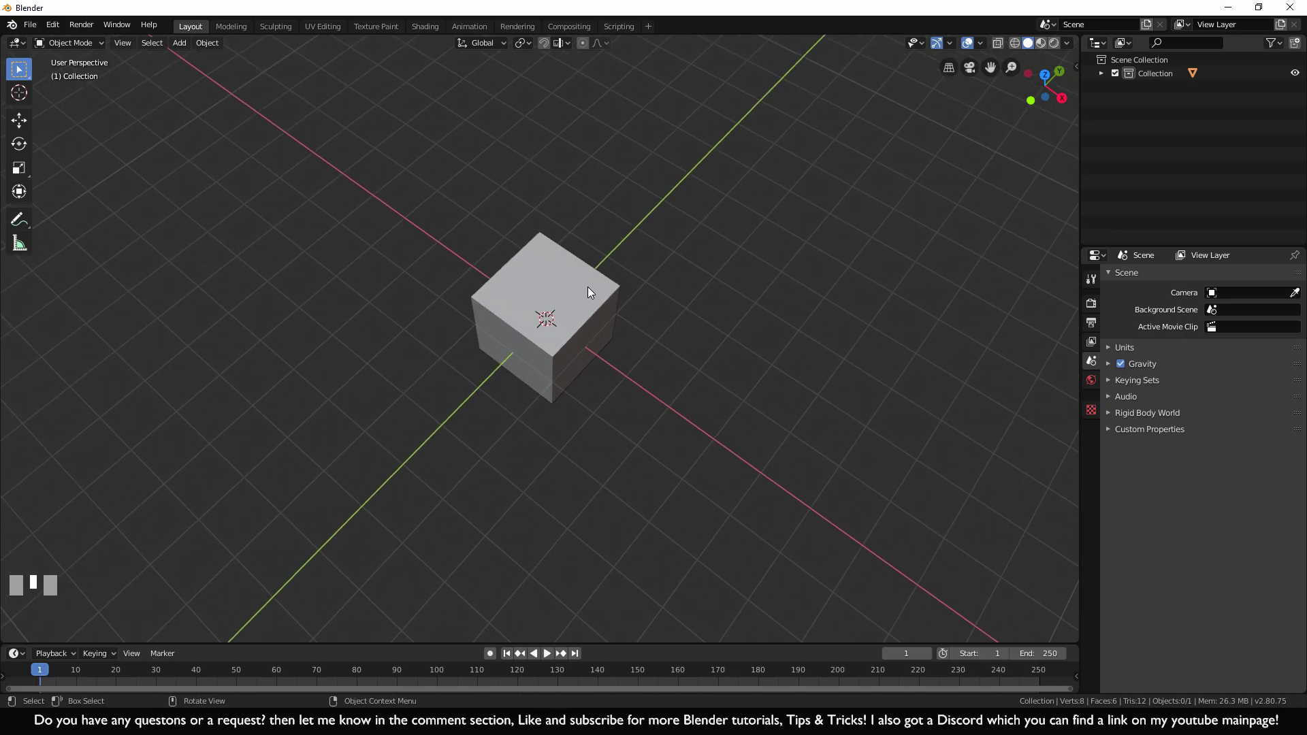
key("KP_1")
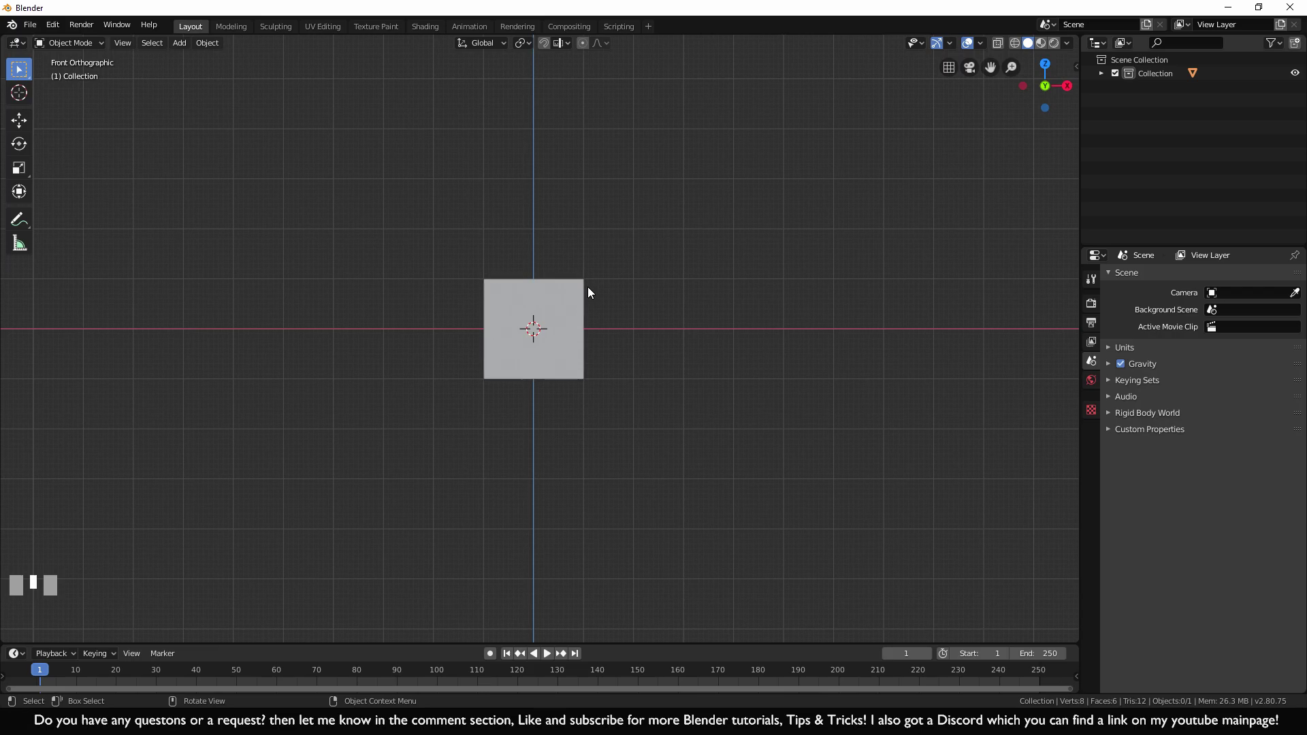
key("KP_3")
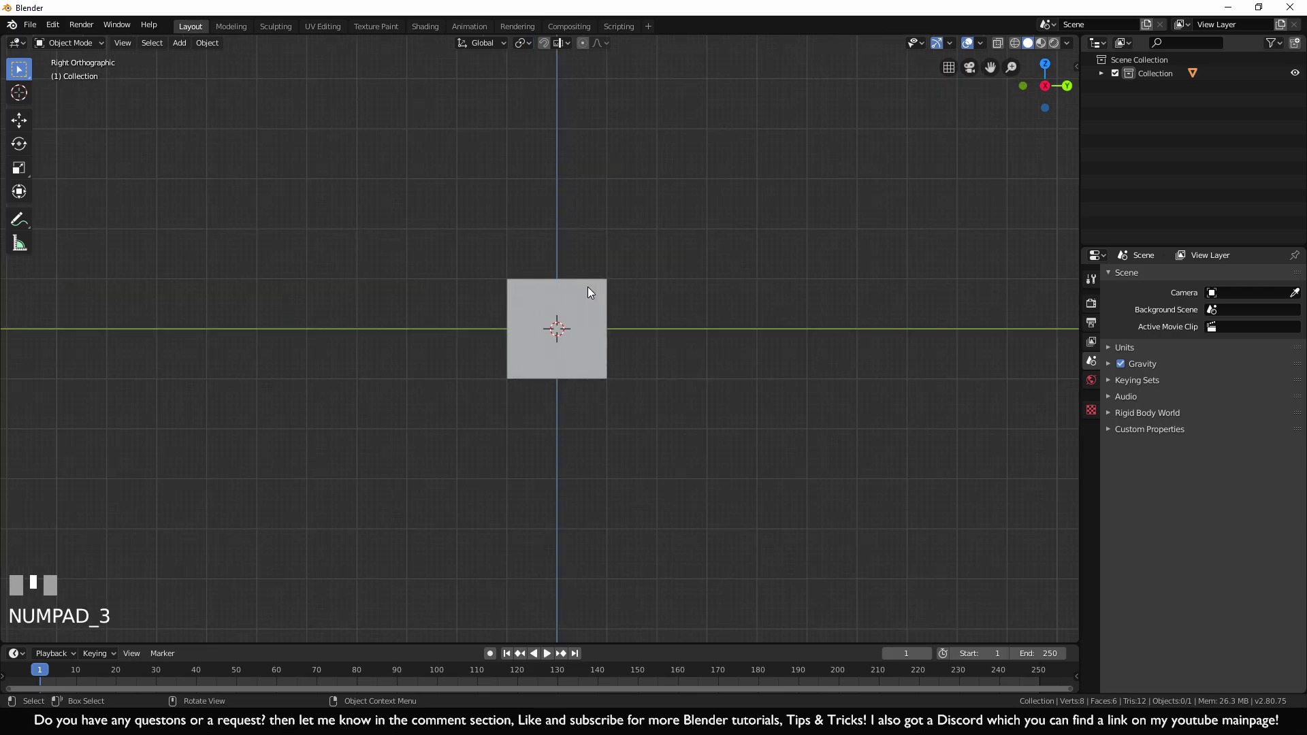
key("KP_7")
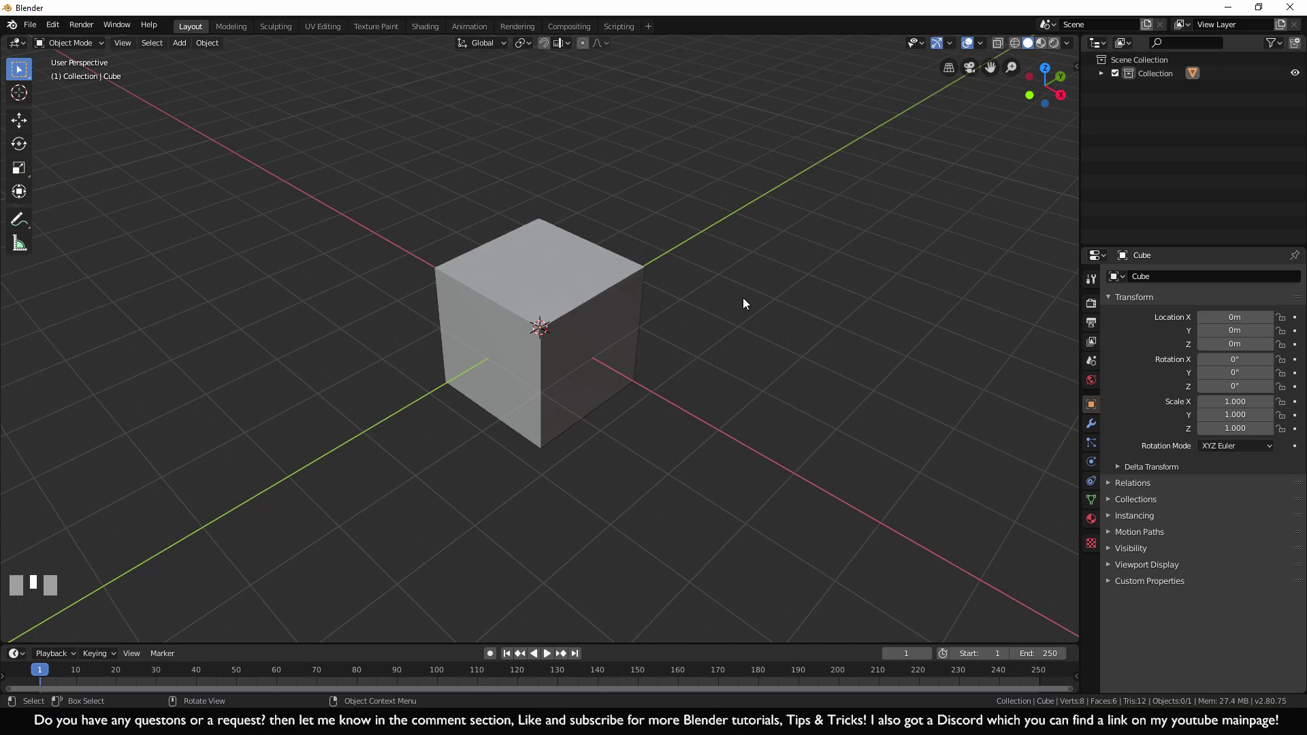
In front view, move the cube up 1 m along the Z axis with snapping so its base sits on the ground line
key("KP_1")
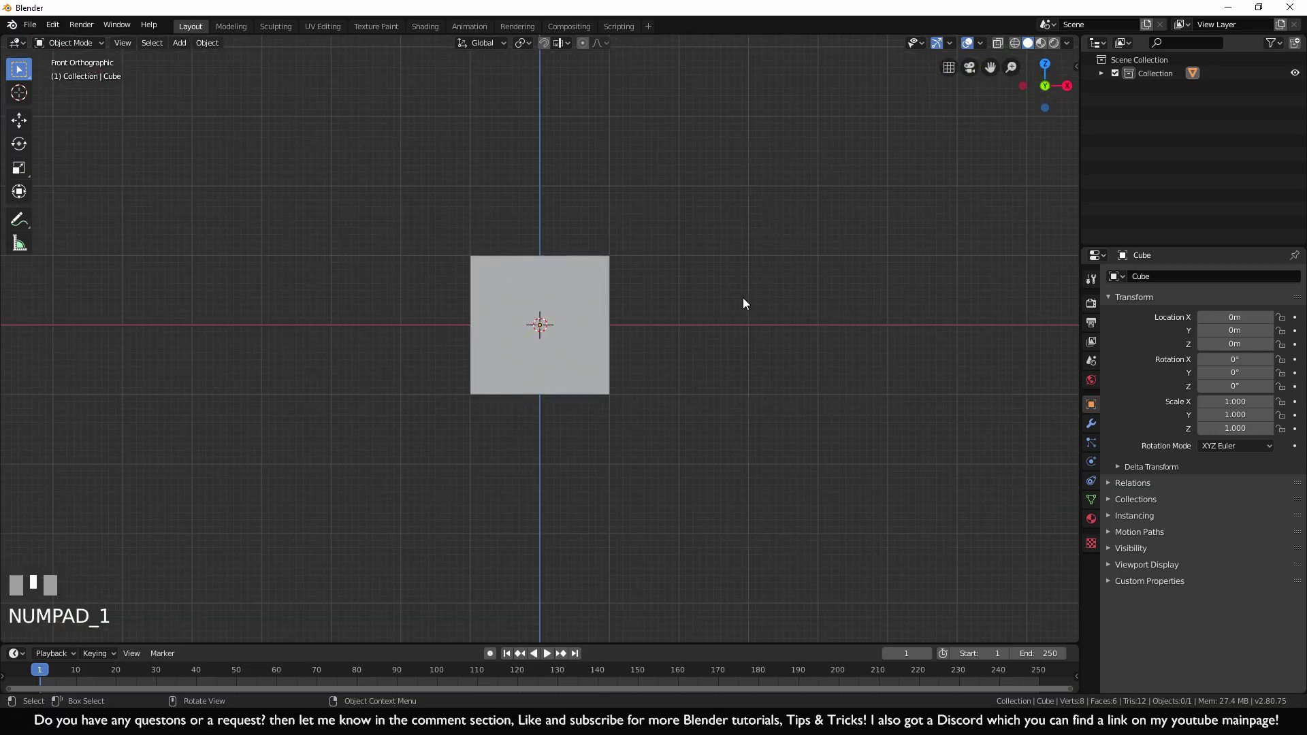
left_click(577, 322)
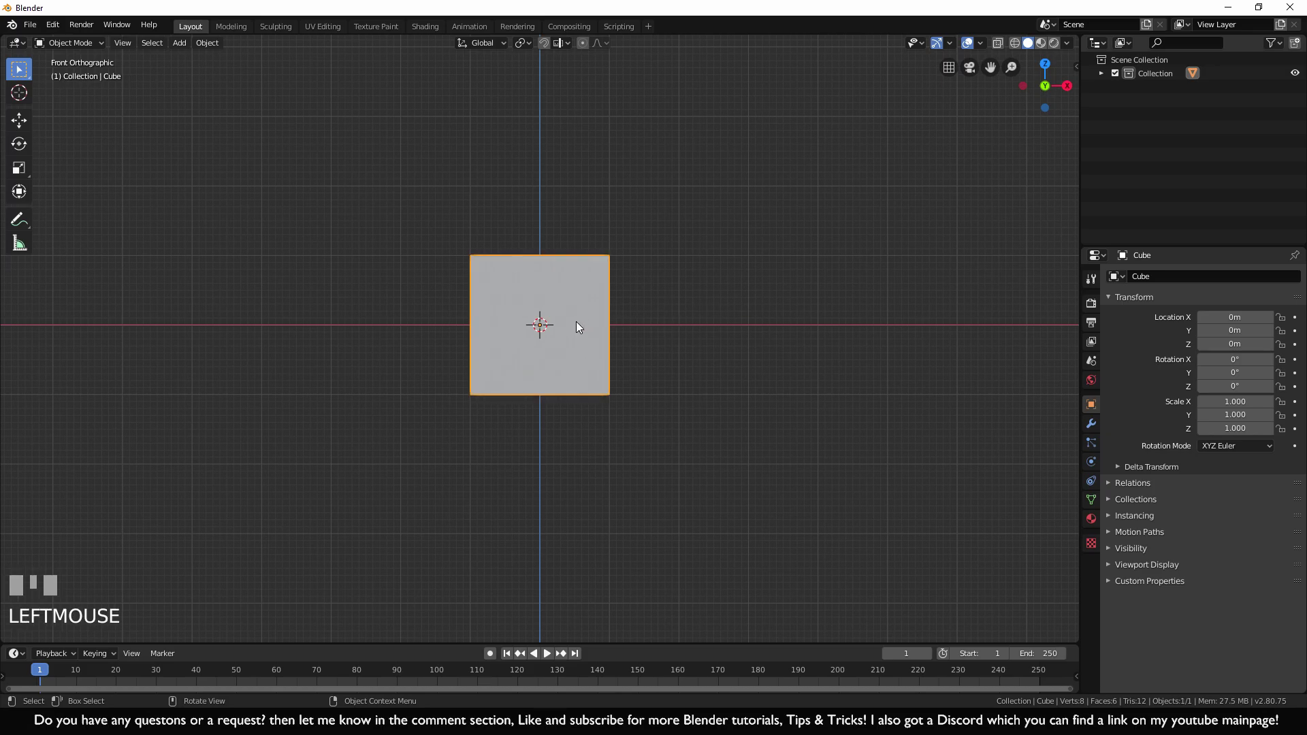
key("g")
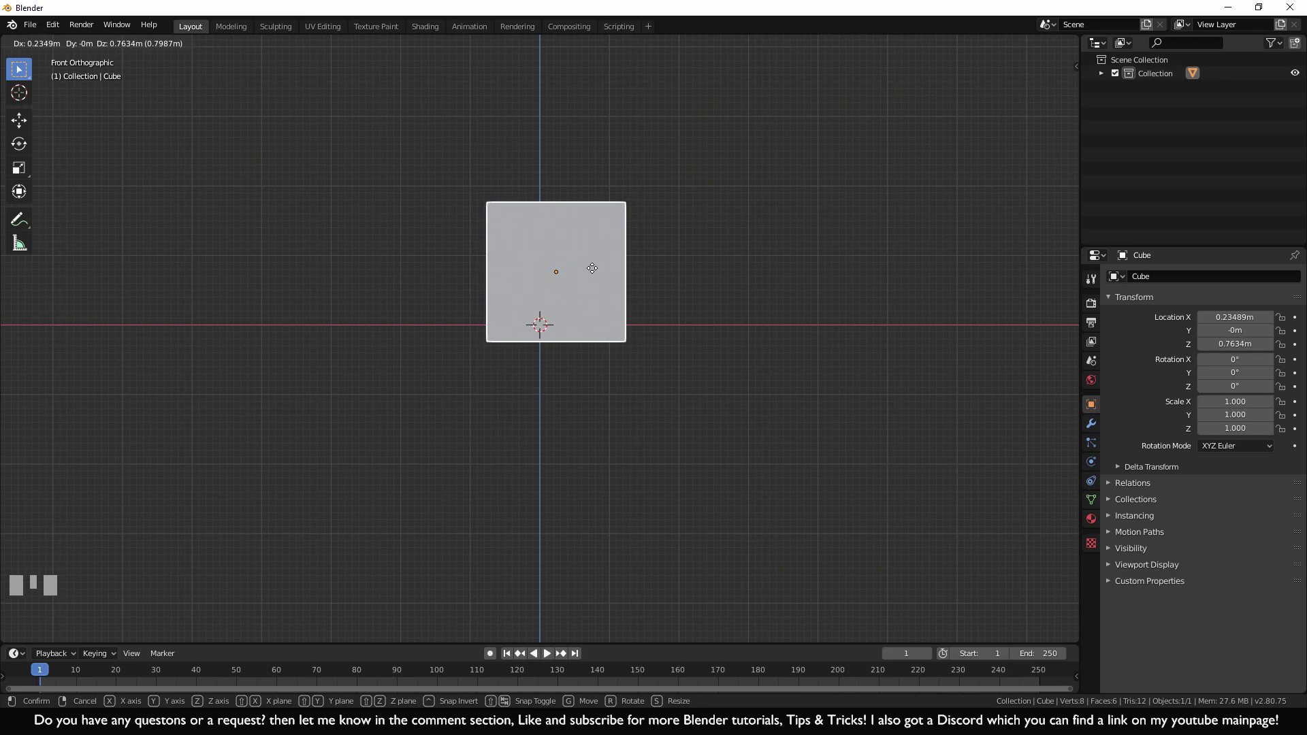
key("z")
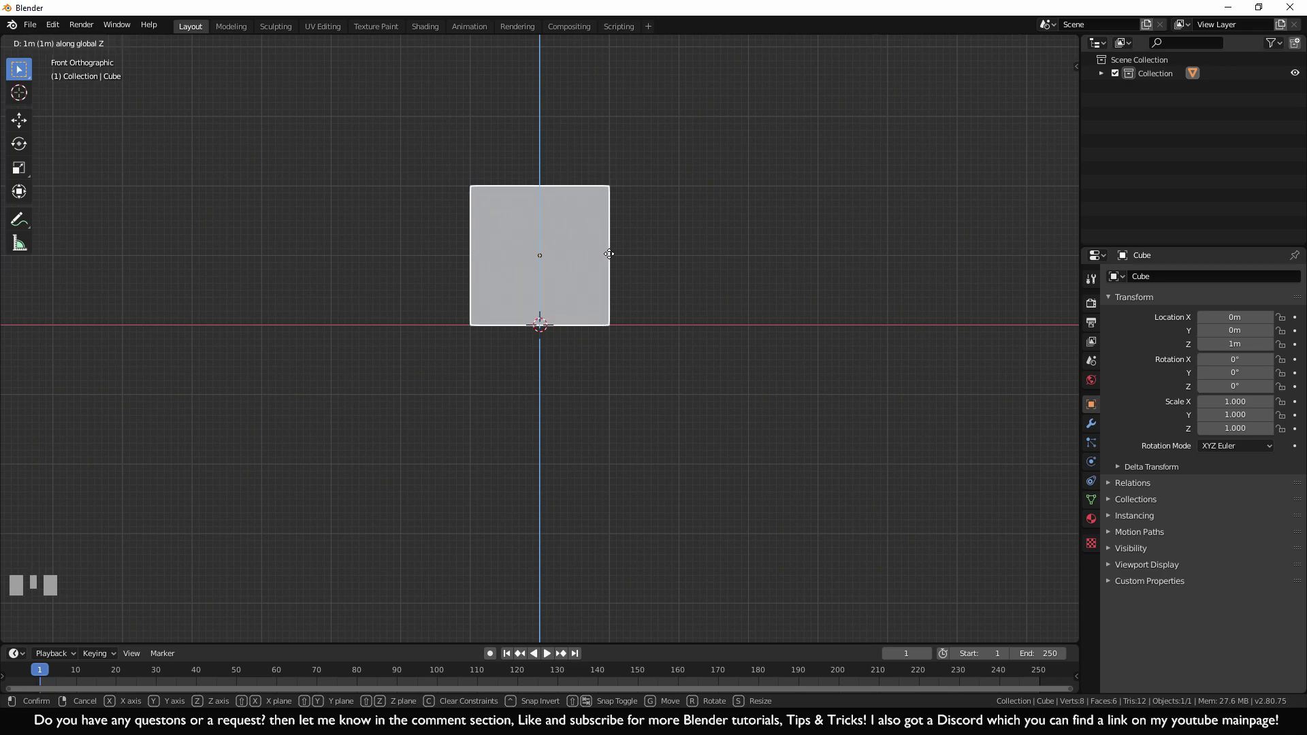
left_click(609, 254, "ctrl")
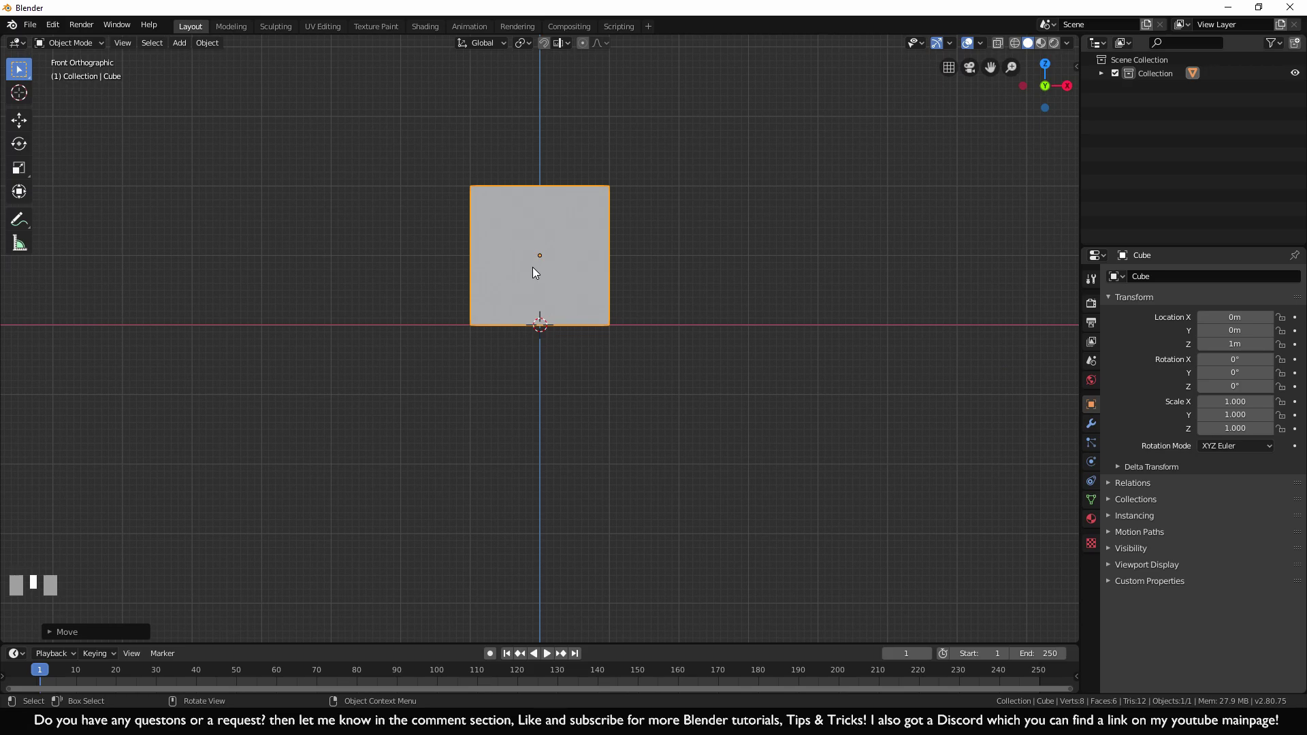
key("g")
key("x")
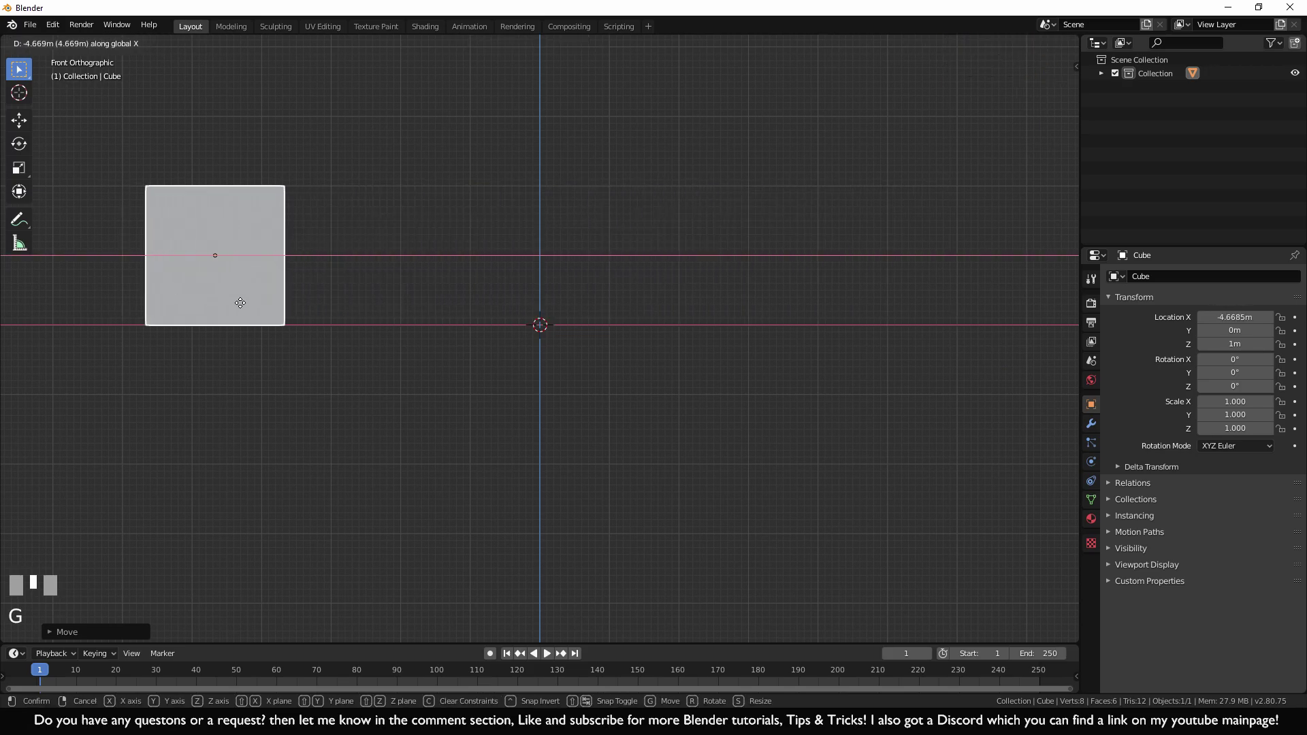
key("Escape")
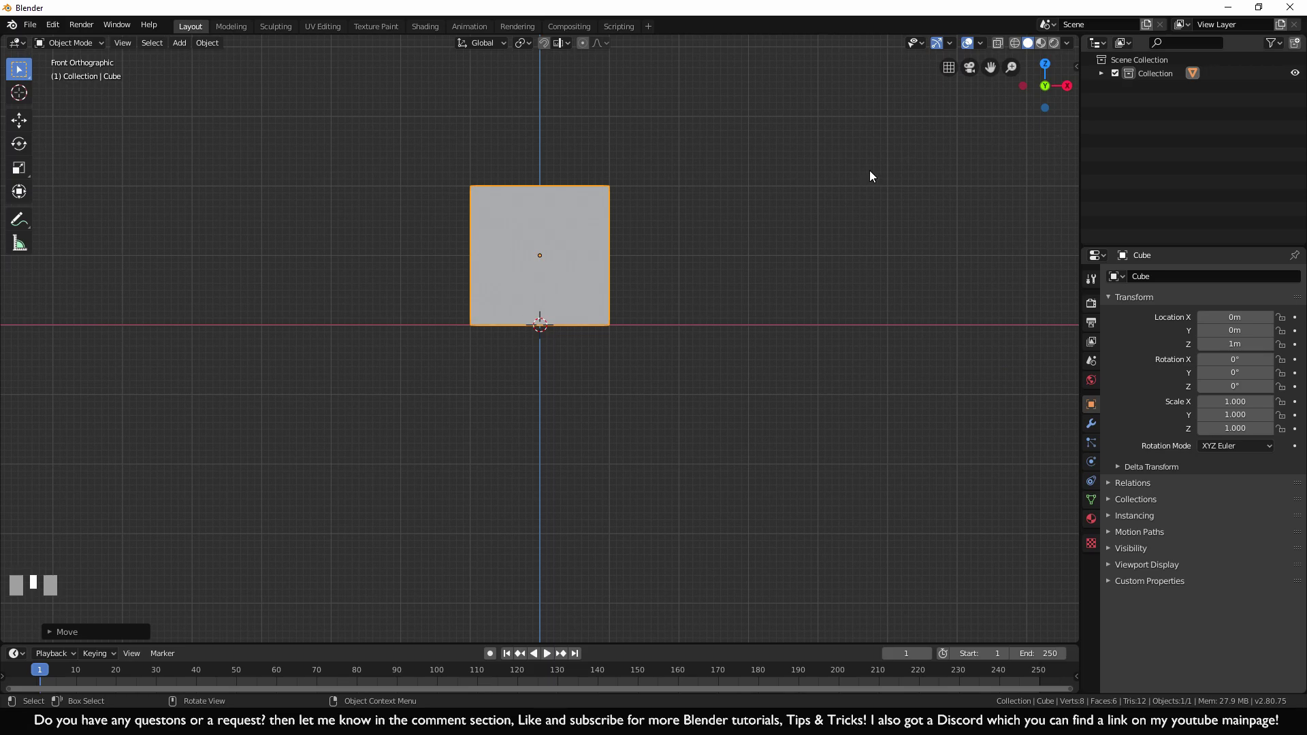
middle_click_drag(869, 171, 795, 226)
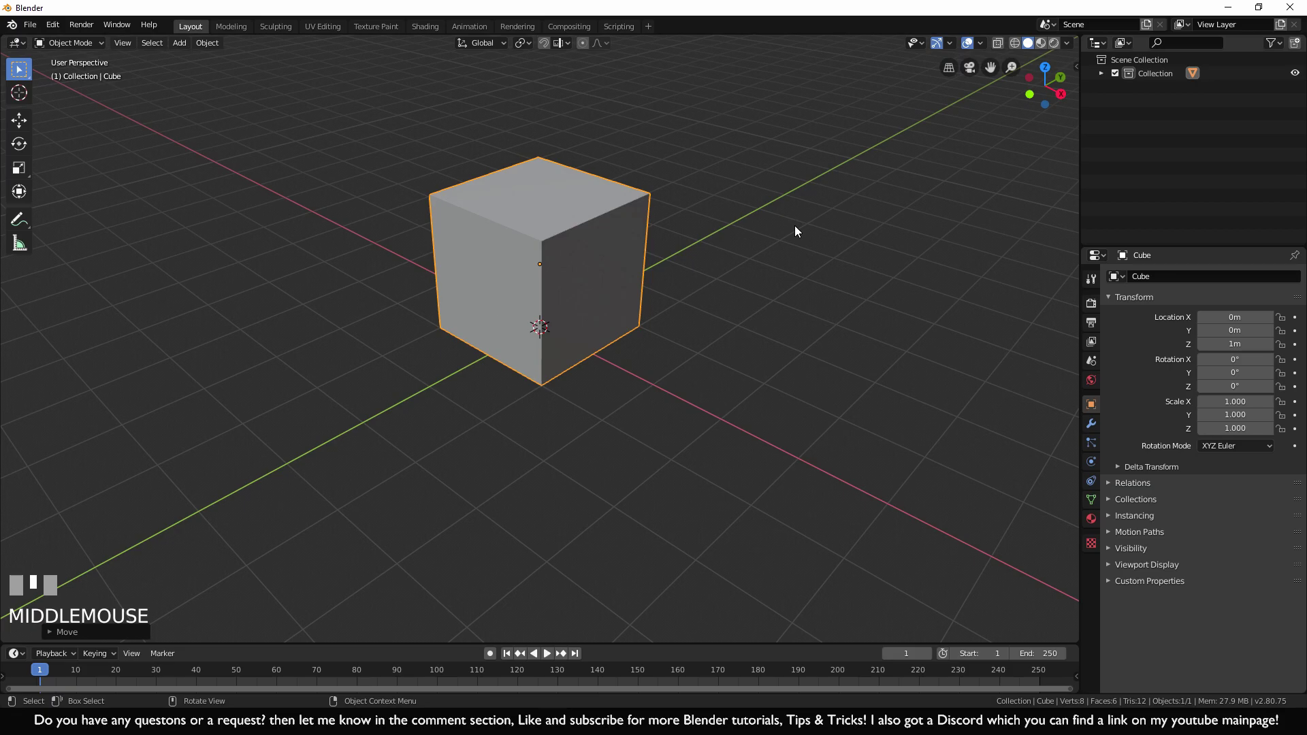
key("g")
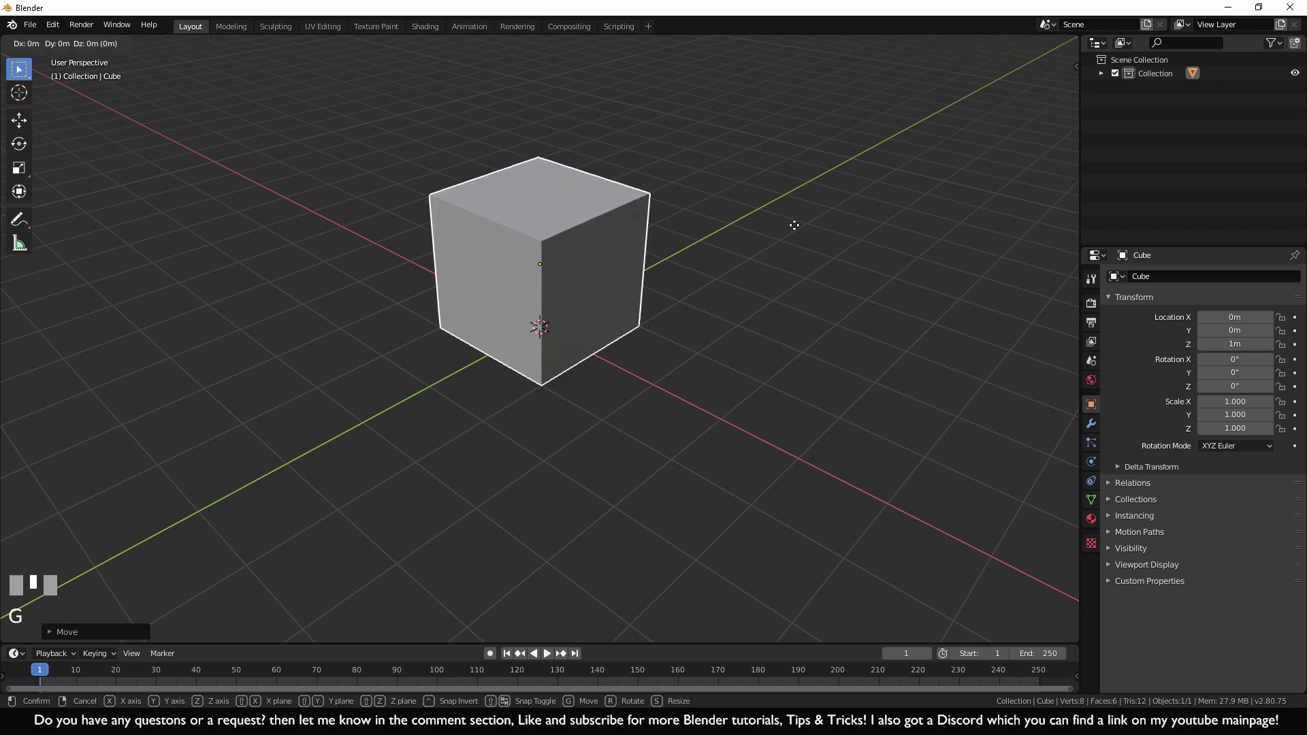
key("z")
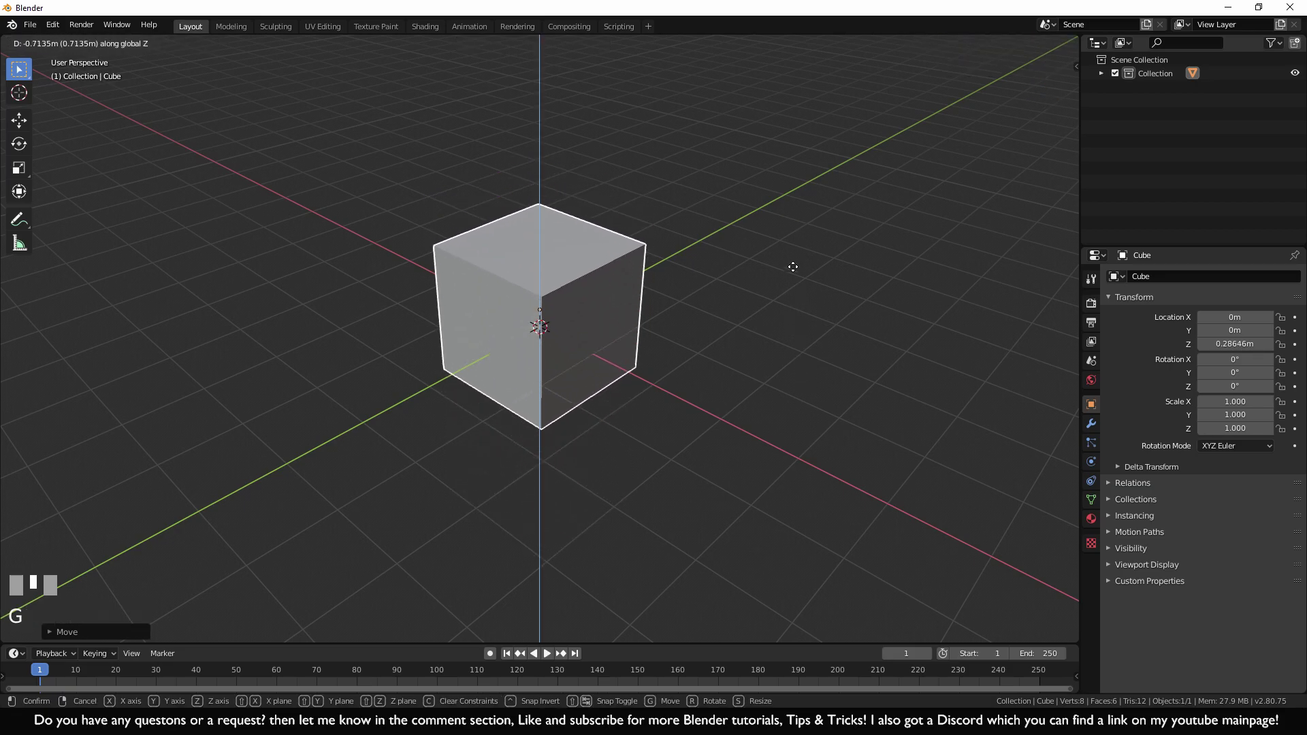
key("x")
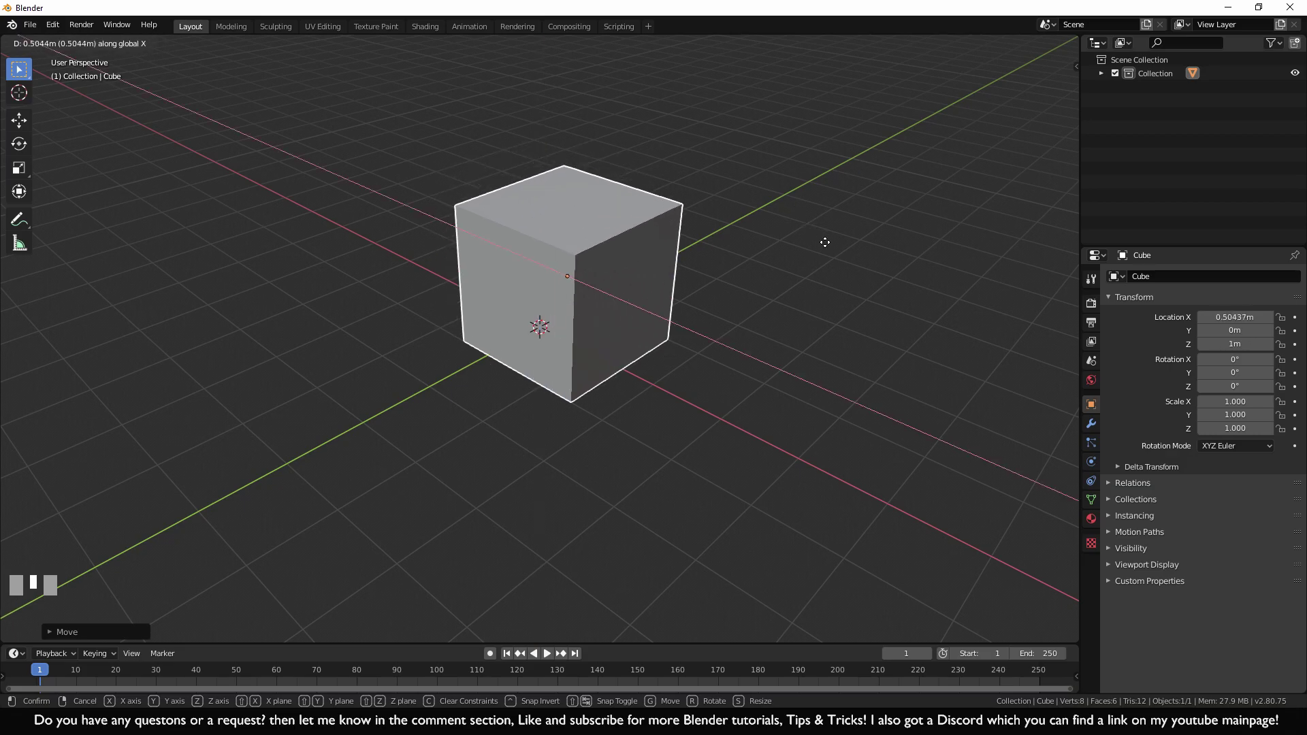
key("y")
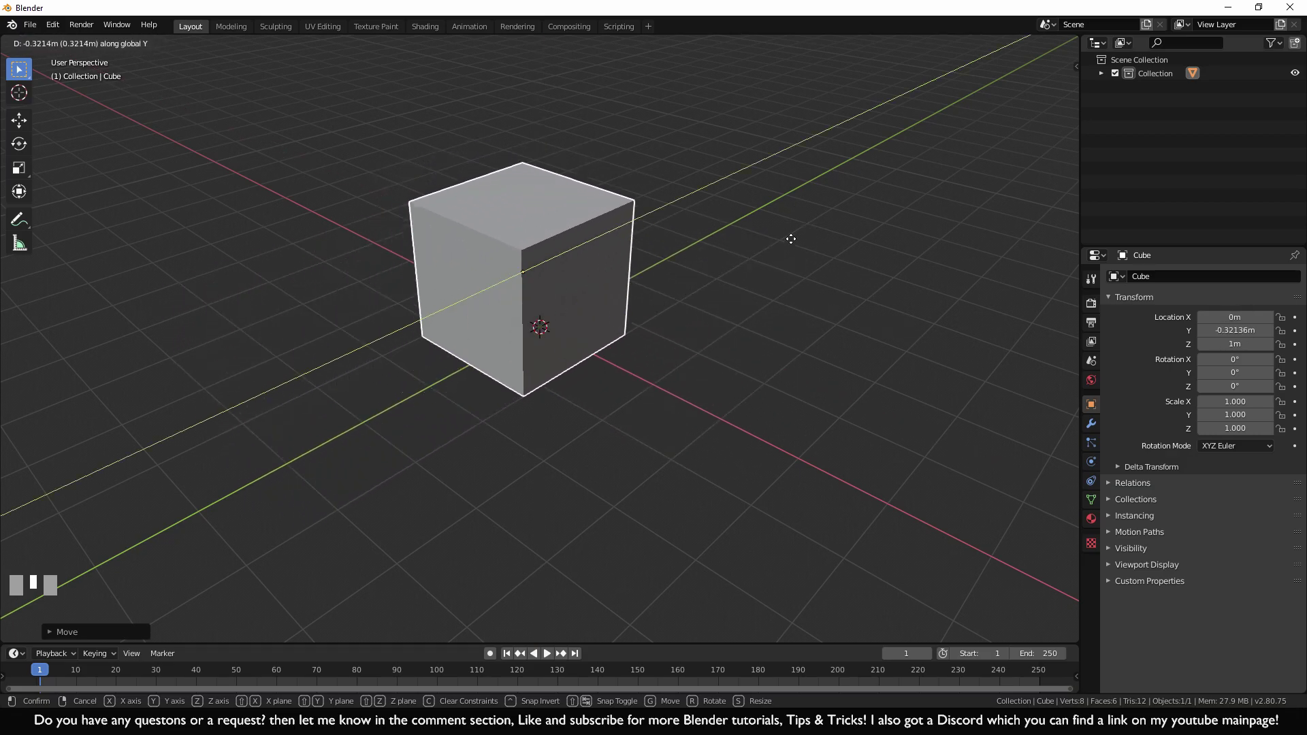
key("Escape")
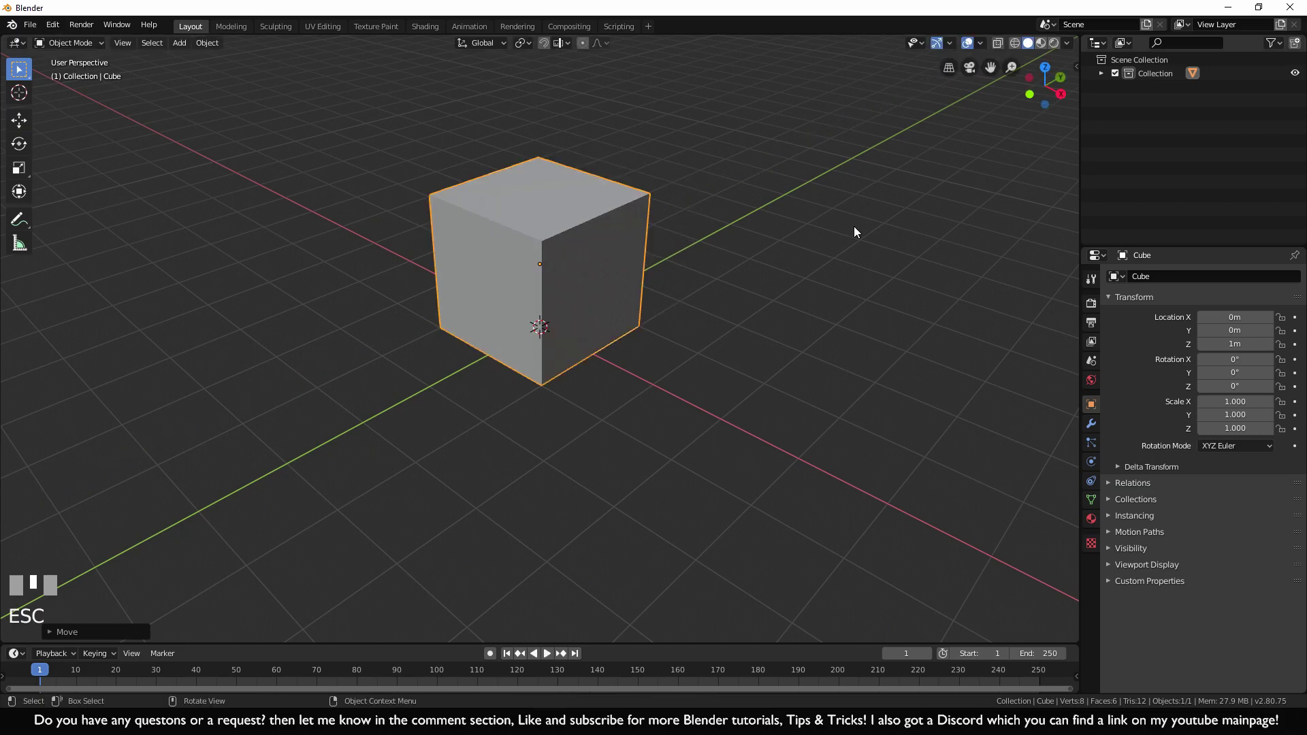
In front view, scale the cube uniformly to about 0.311 and lower it about 0.67 m along the Z axis
middle_click_drag(854, 226, 791, 150)
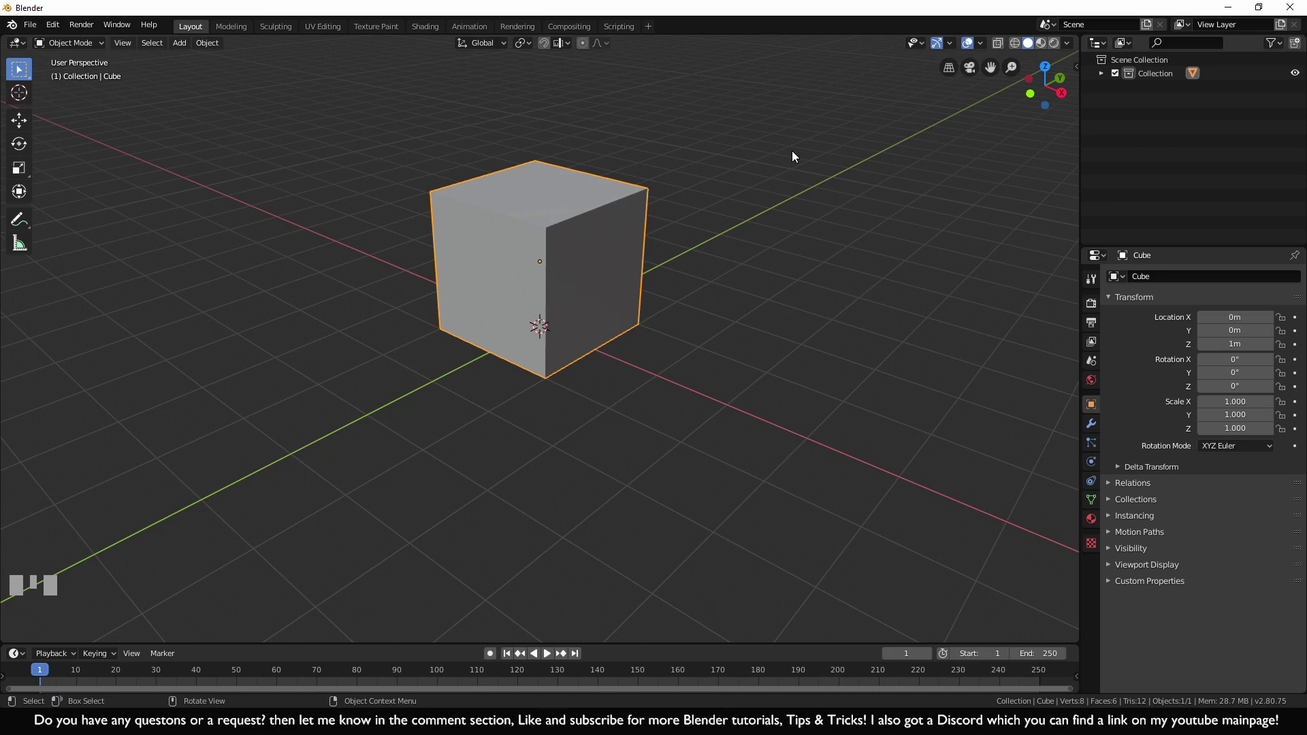
key("KP_1")
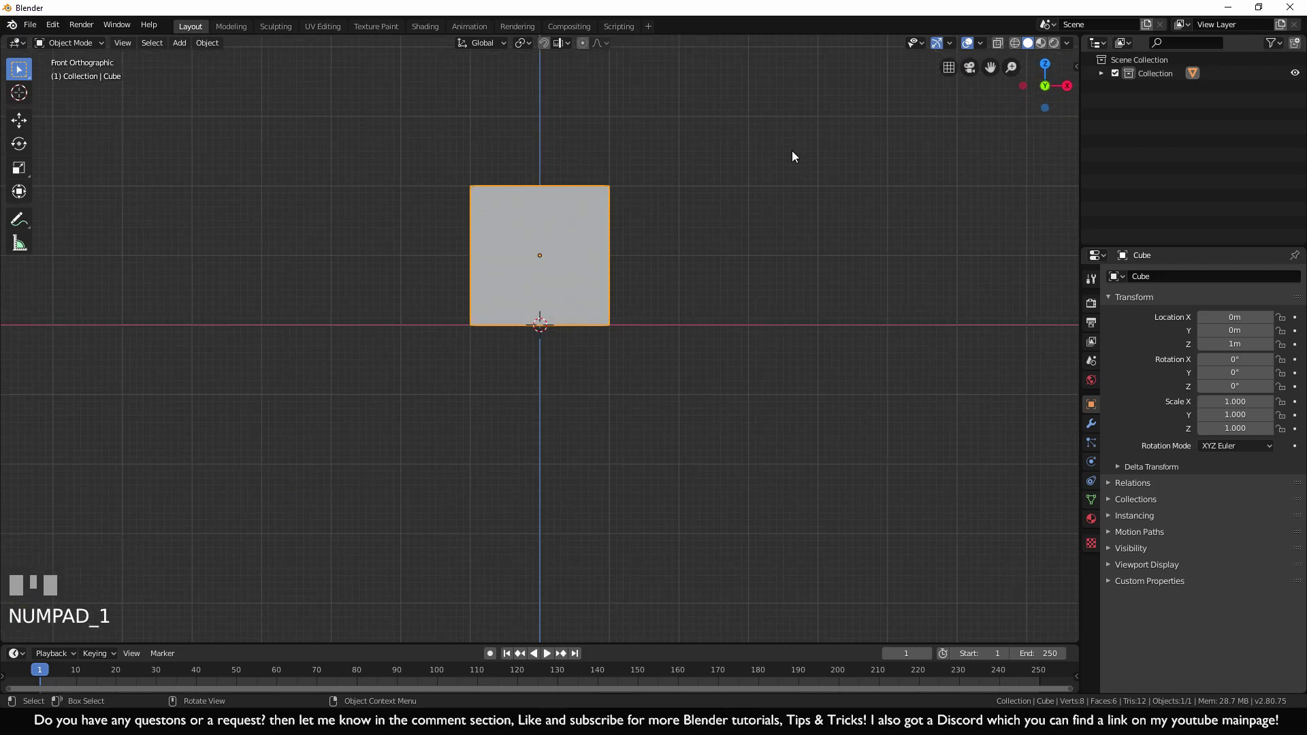
key("s")
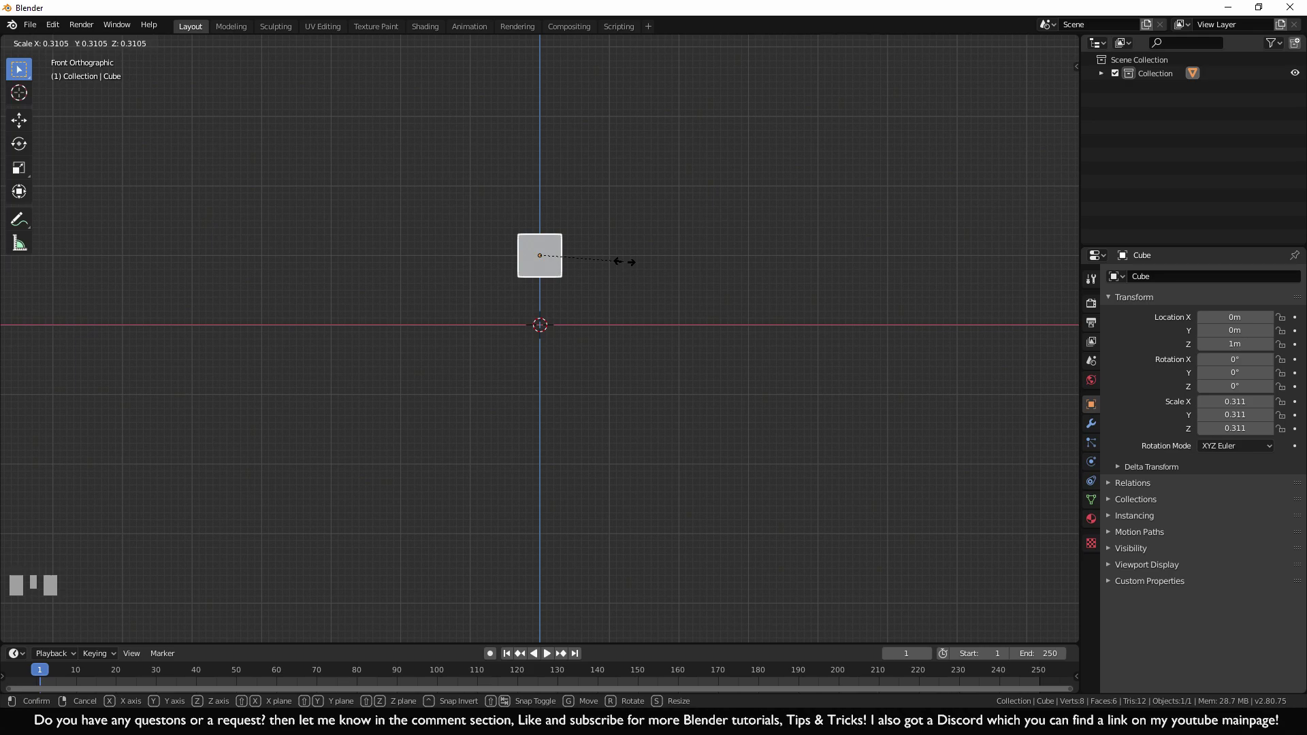
left_click(625, 262)
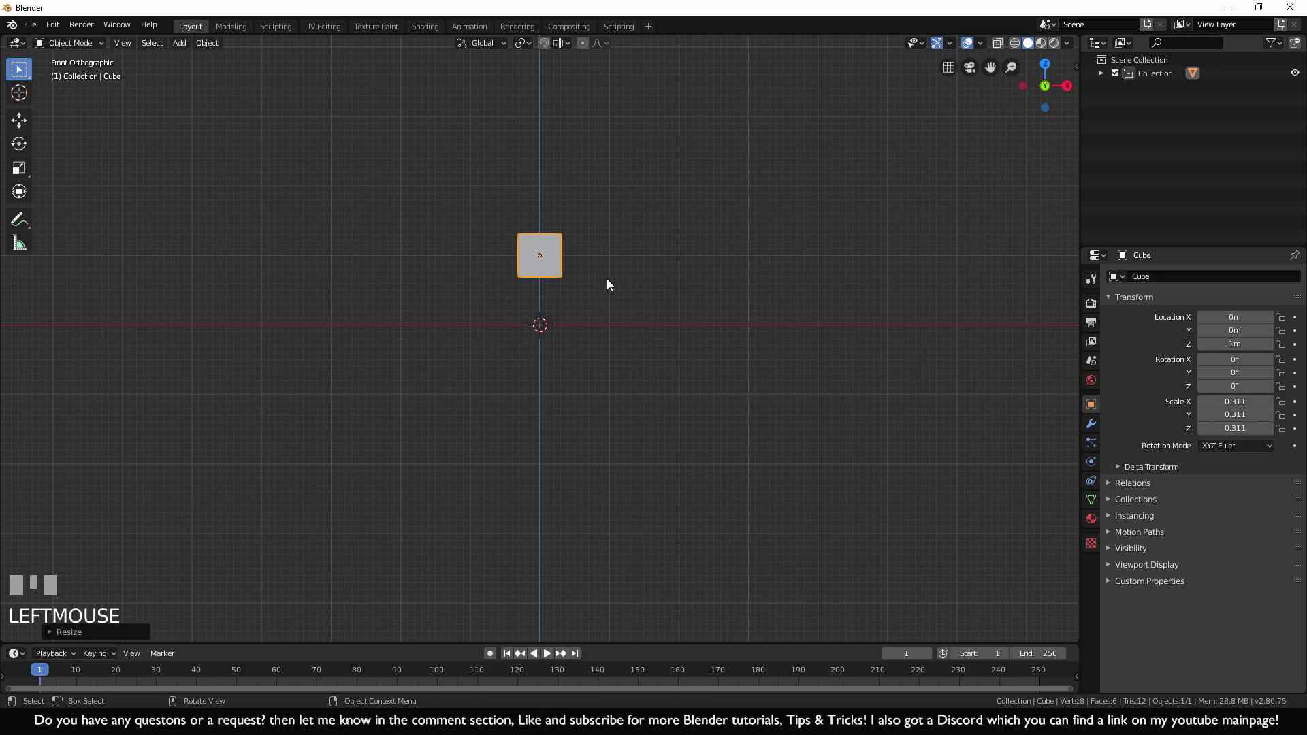
key("g")
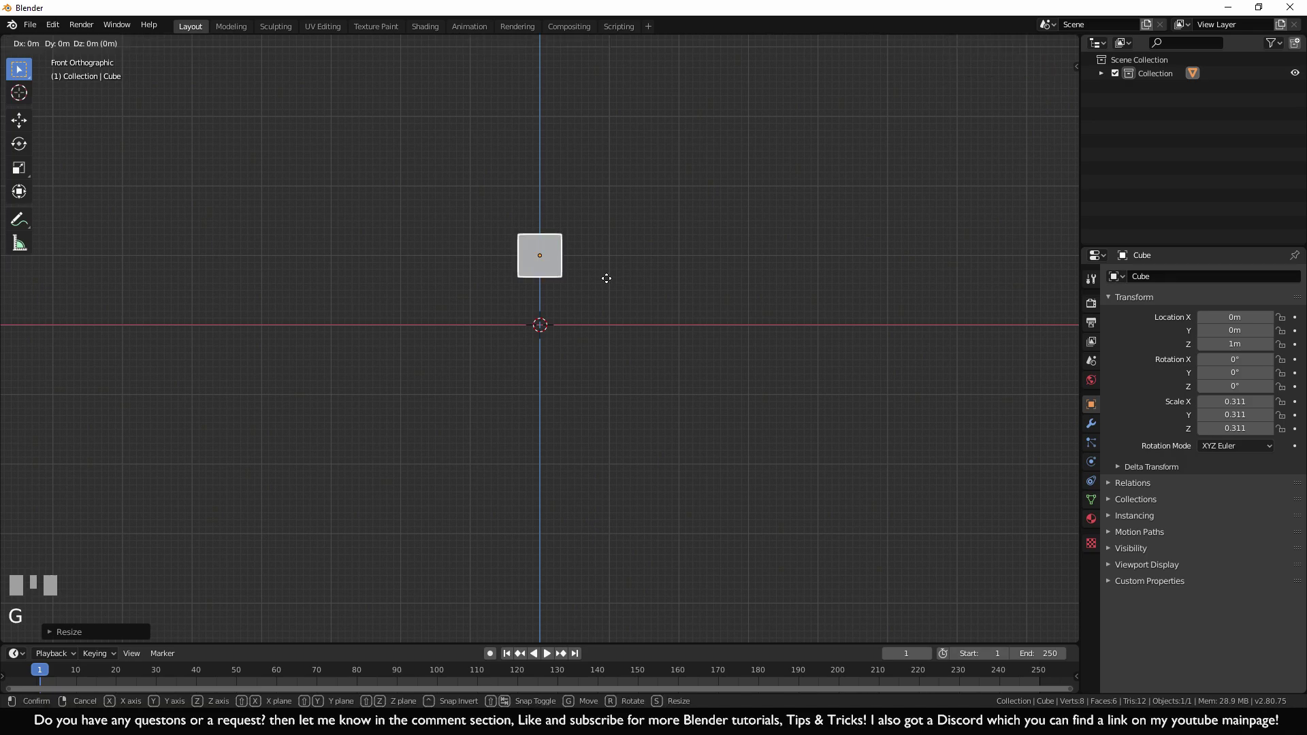
key("z")
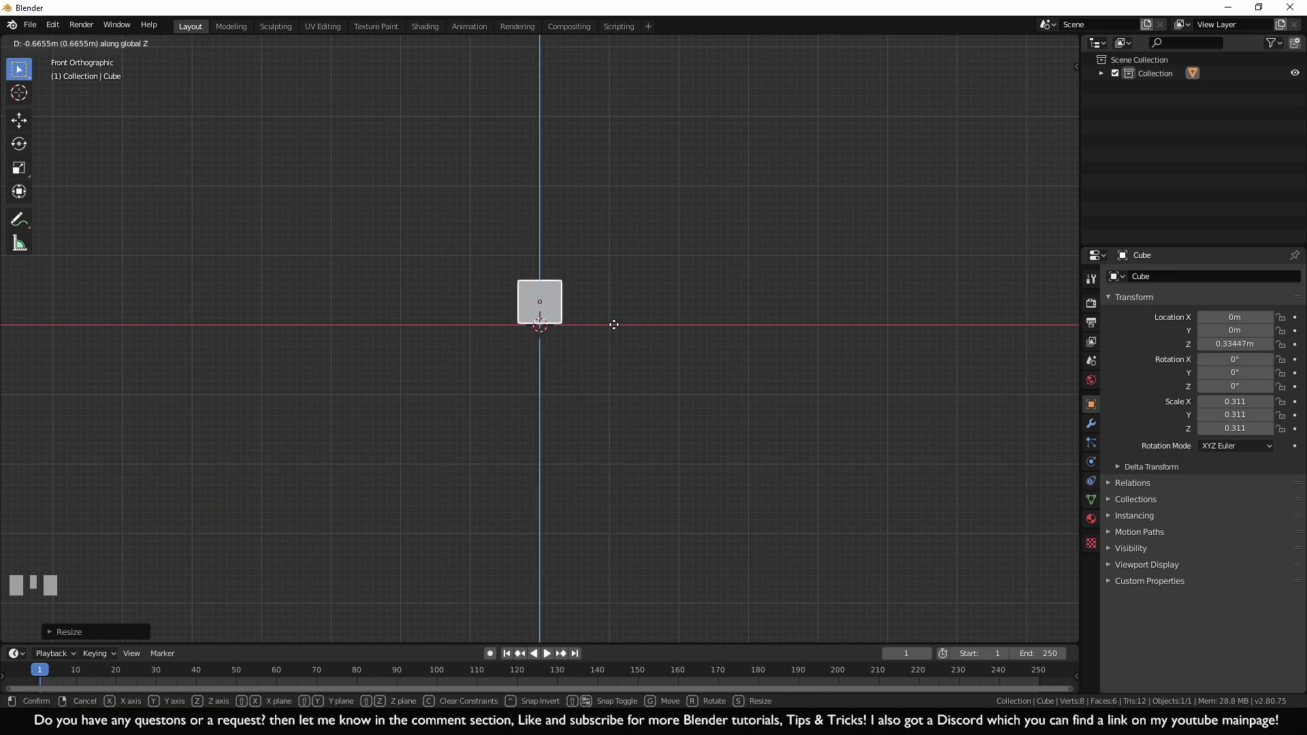
left_click(613, 324)
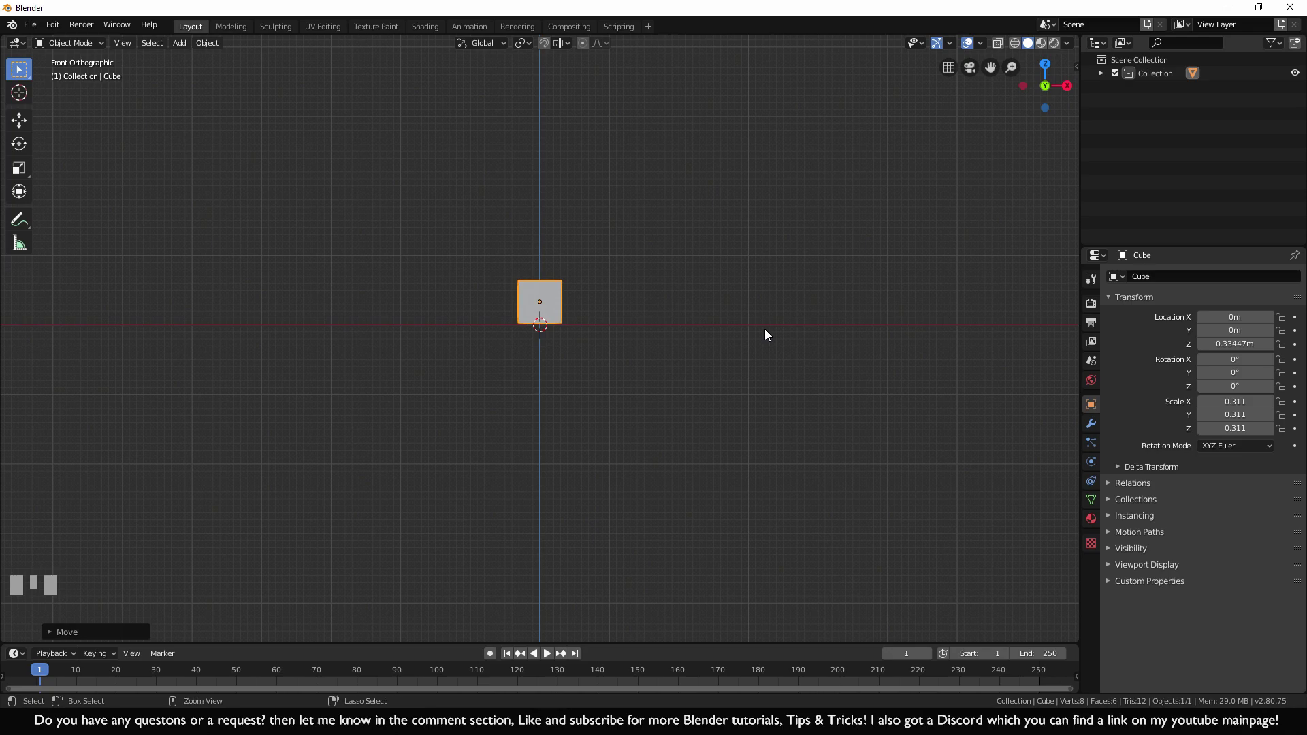
Undo the cube's last move and its scaling
key("ctrl+z")
key("ctrl+z")
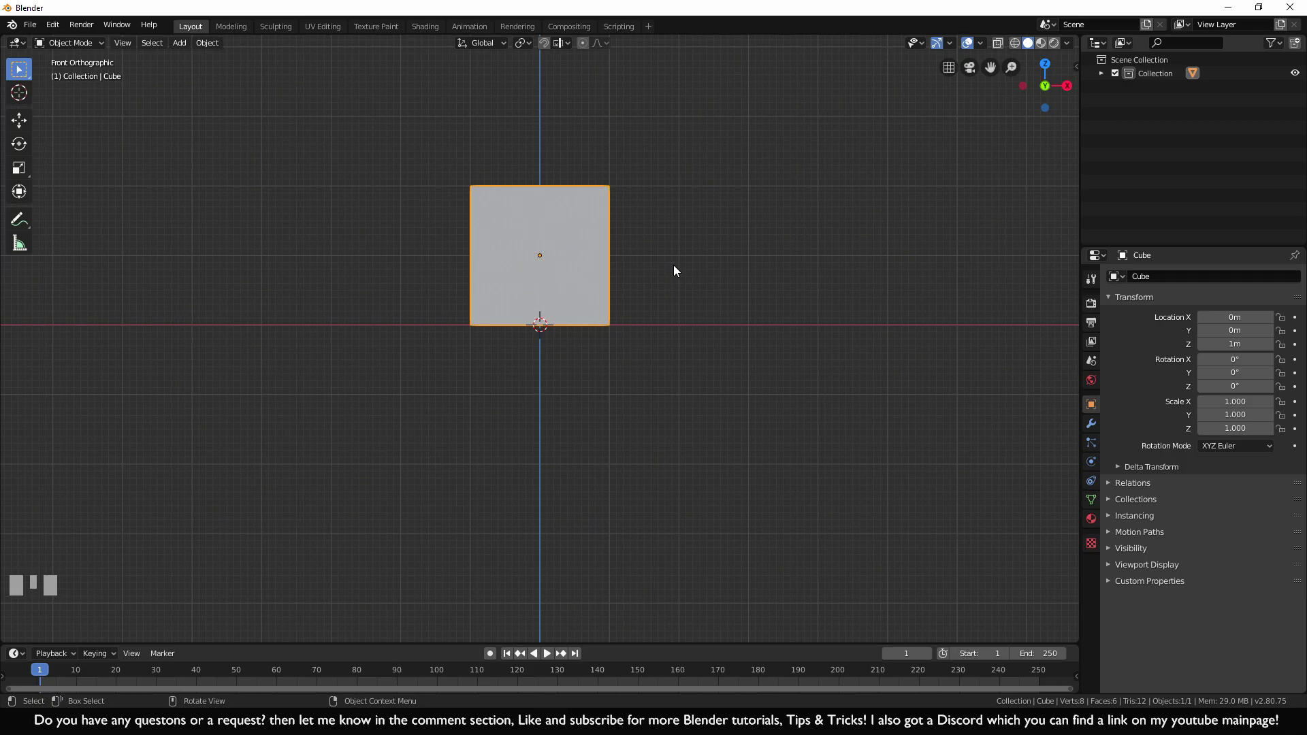
In Object Mode, move the cube down 1 m along the Z axis with snapping so it is centred on the origin
key("g")
key("z")
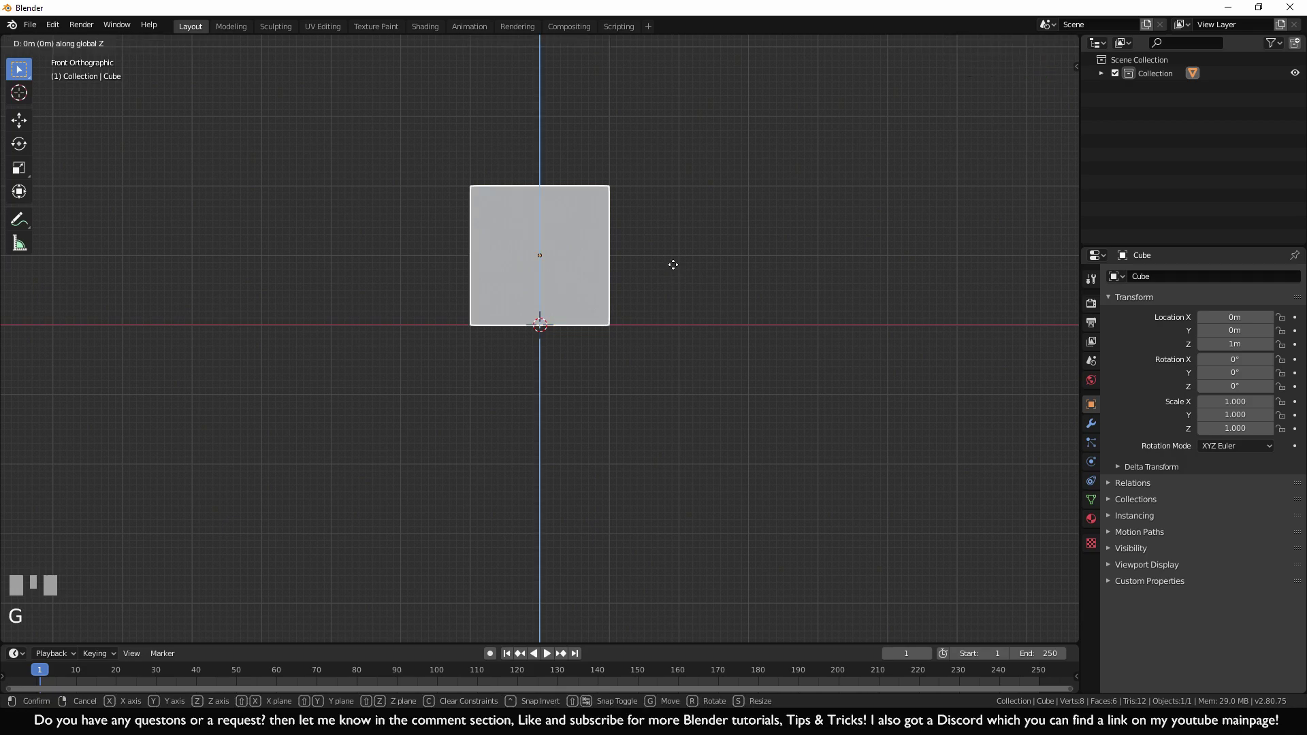
left_click(683, 339)
left_click(683, 338, "ctrl")
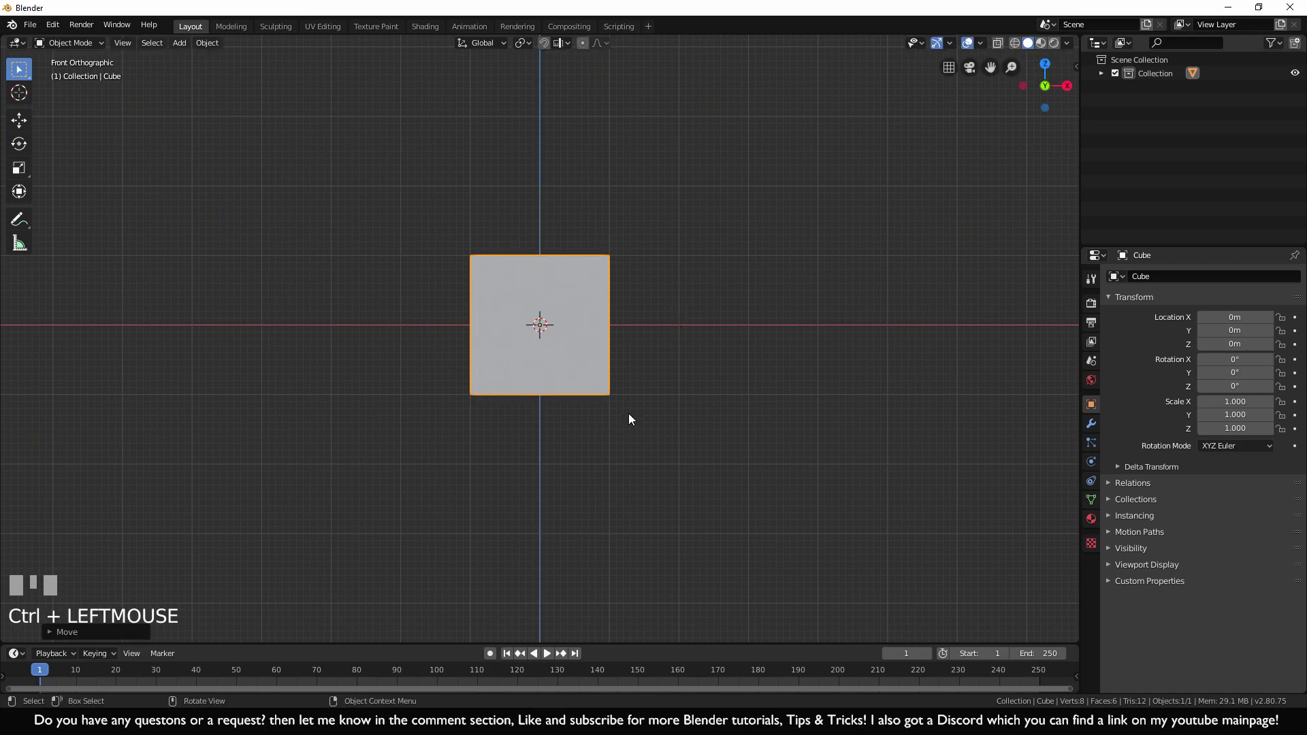
In Edit Mode, move the whole mesh up 1 m along the Z axis with snapping, and return to Object Mode
key("Tab")
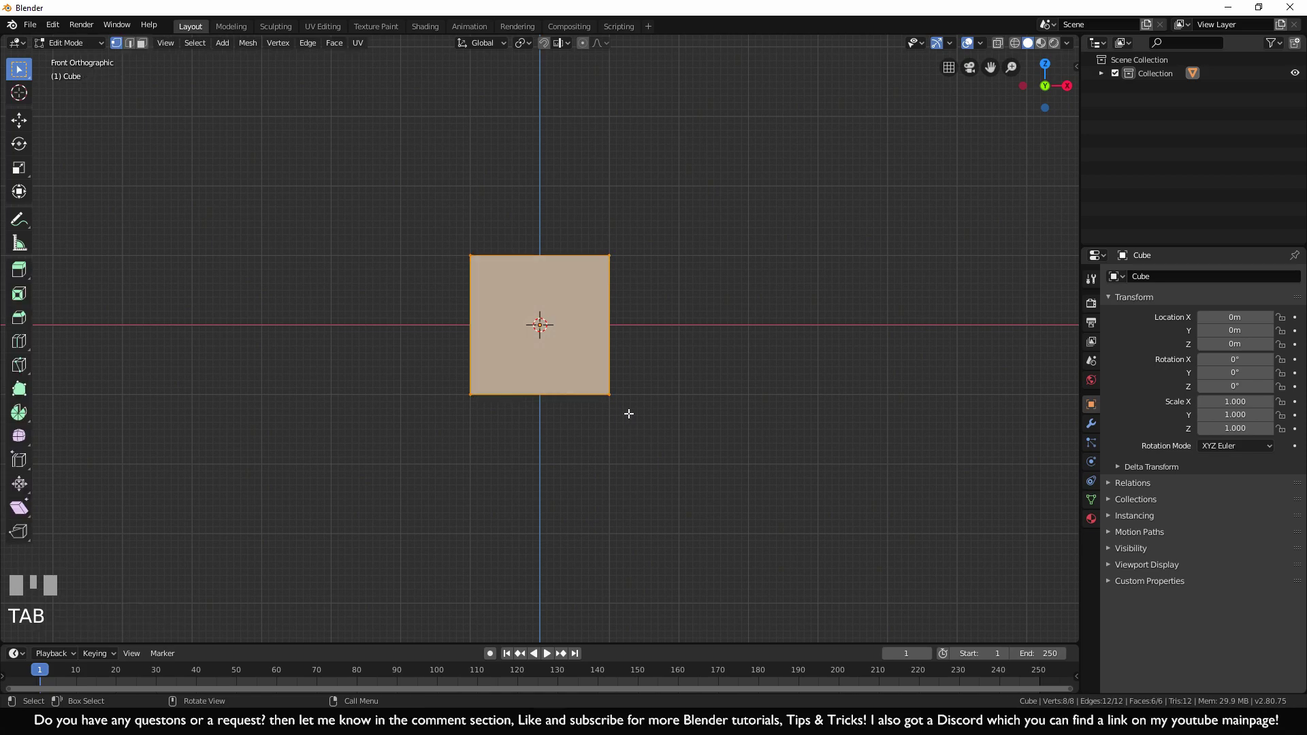
key("g")
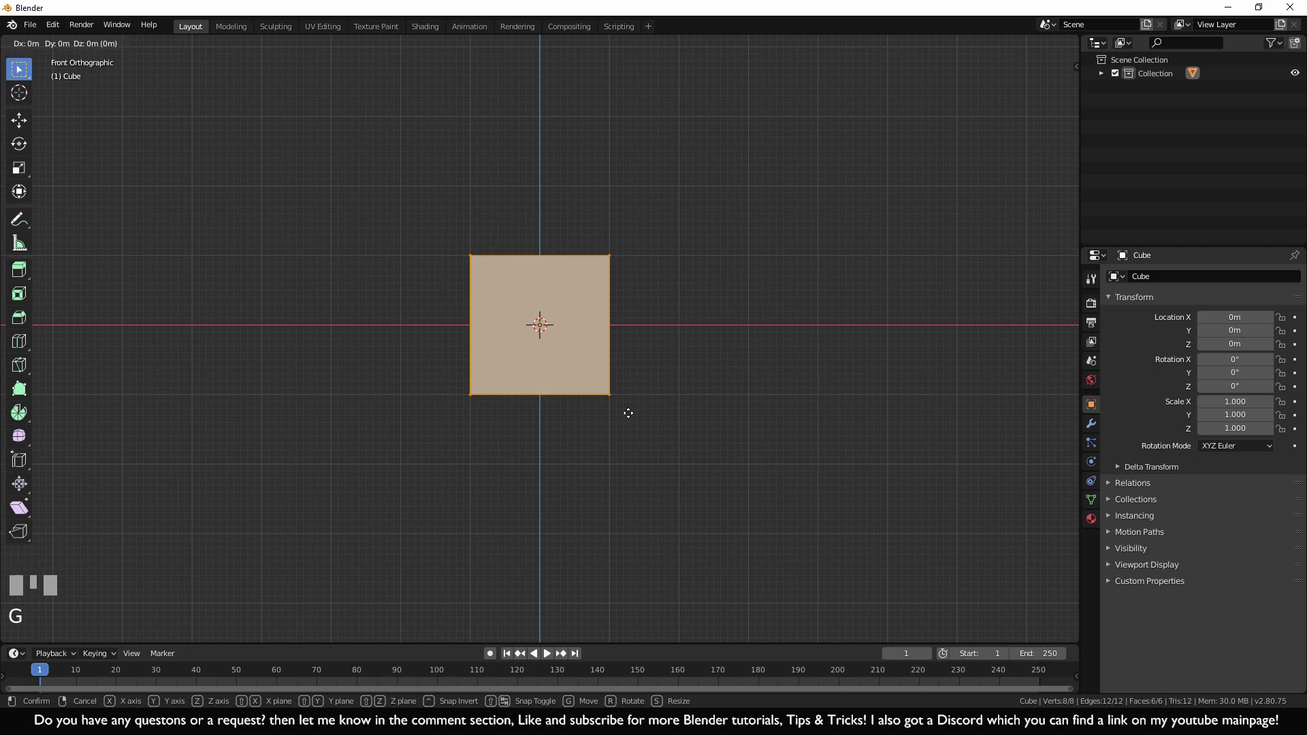
key("z")
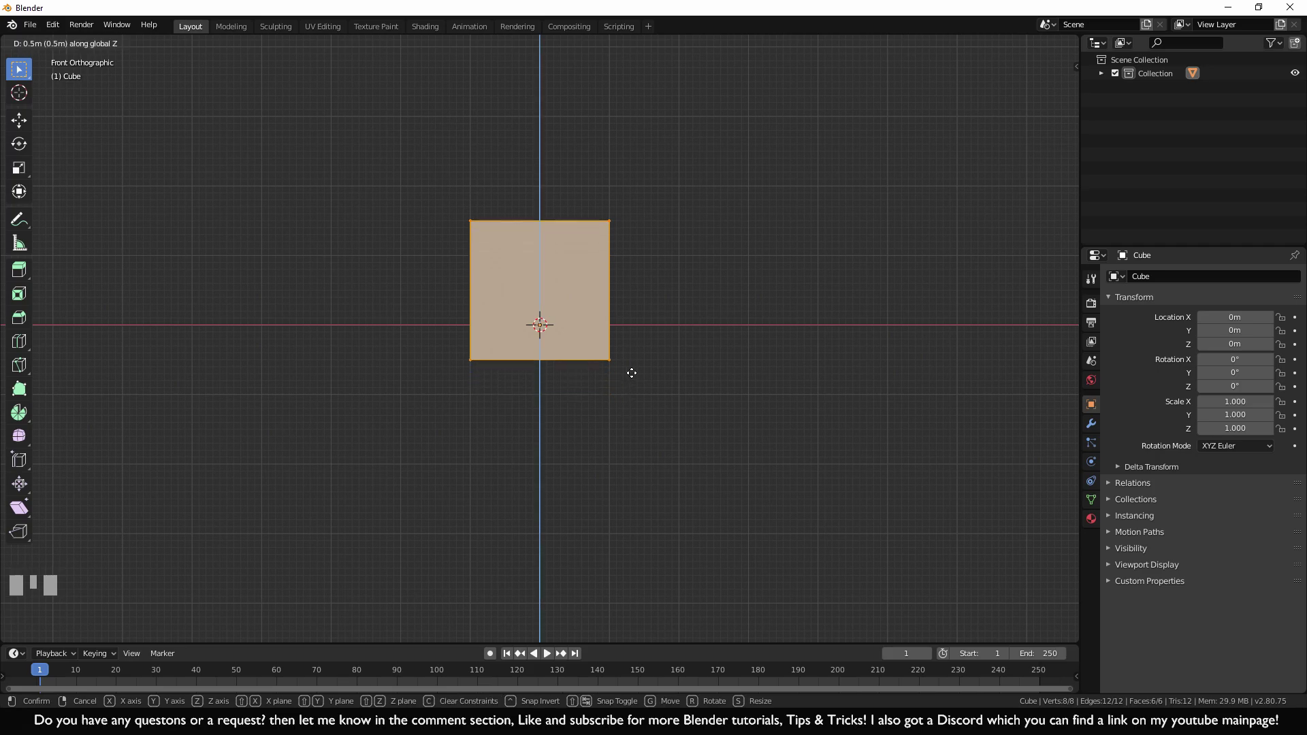
left_click(642, 346, "ctrl")
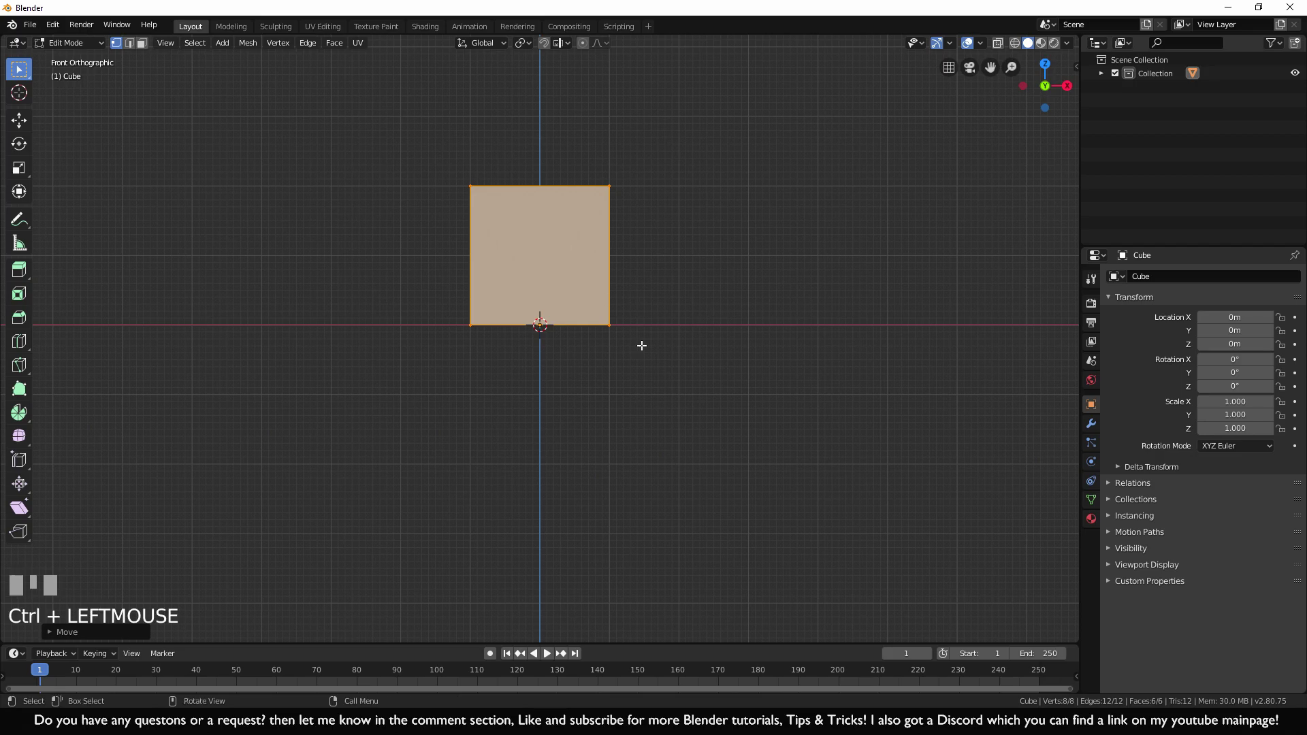
key("Tab")
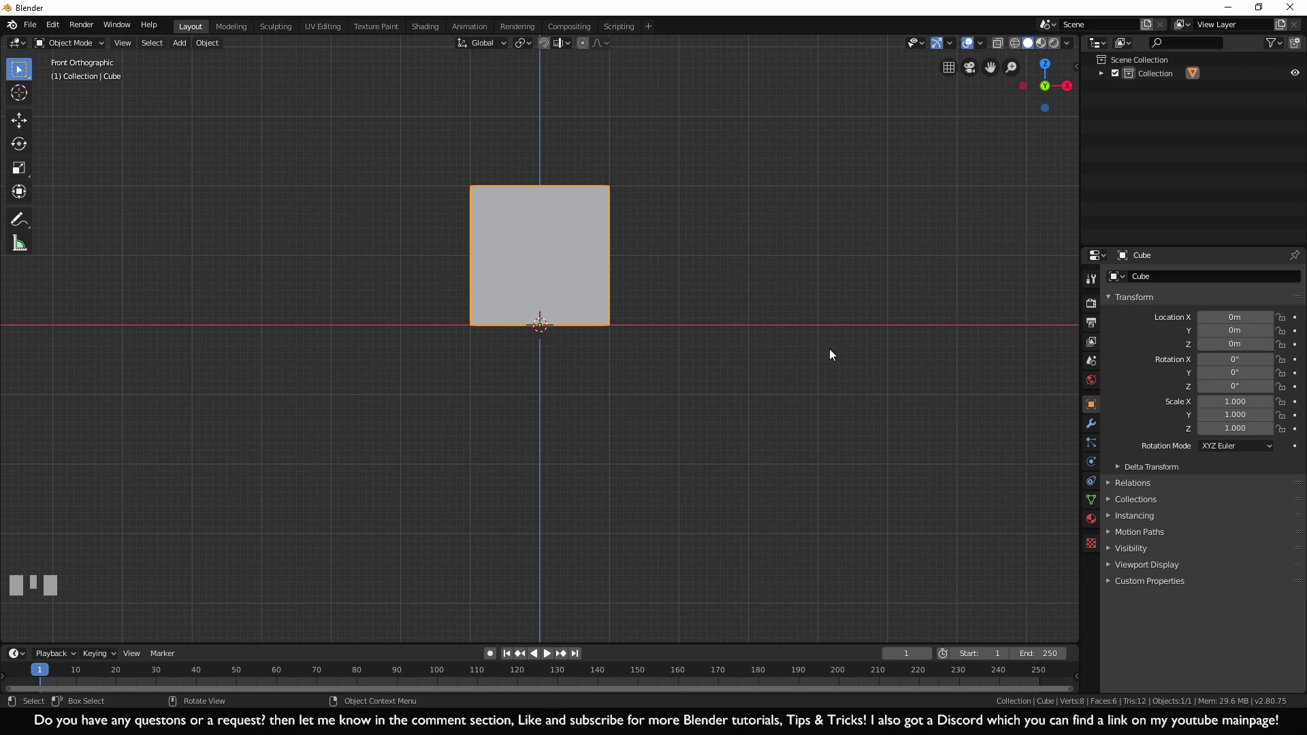
In Edit Mode, scale the whole mesh along the X axis with snapping to about 1.7 times its width
key("s")
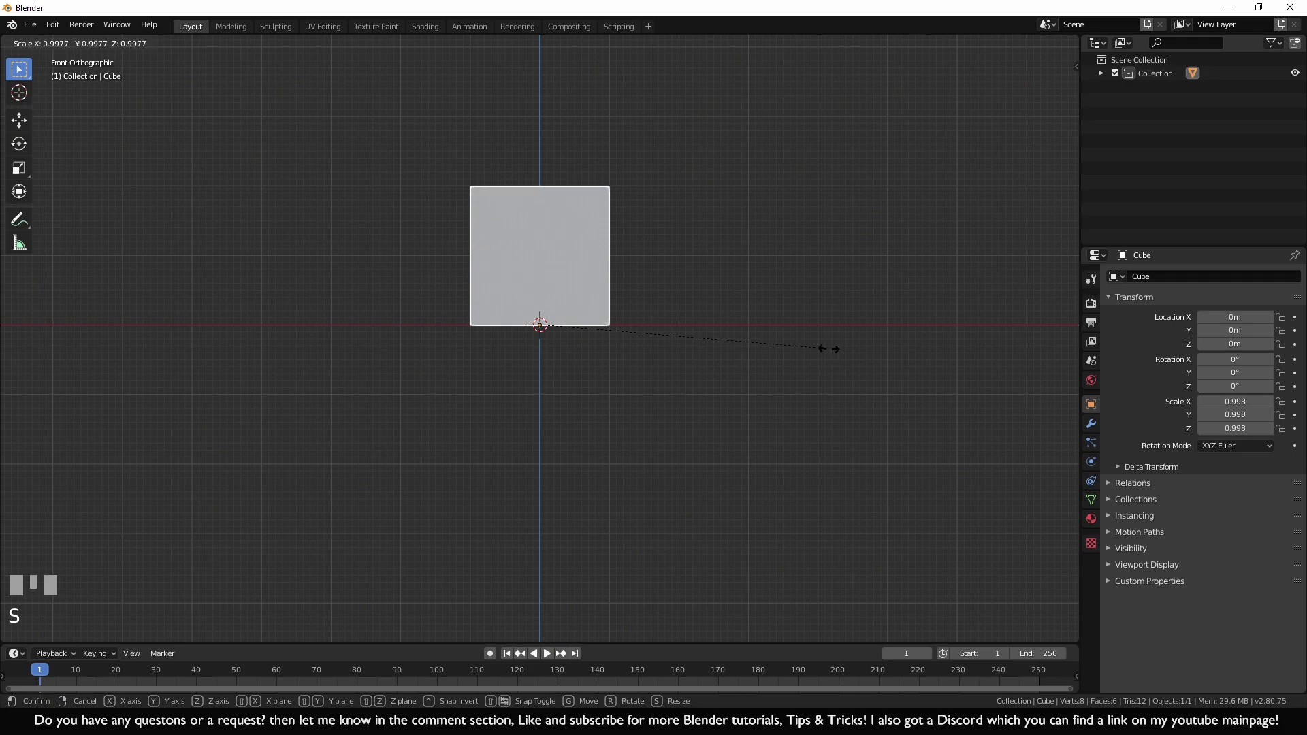
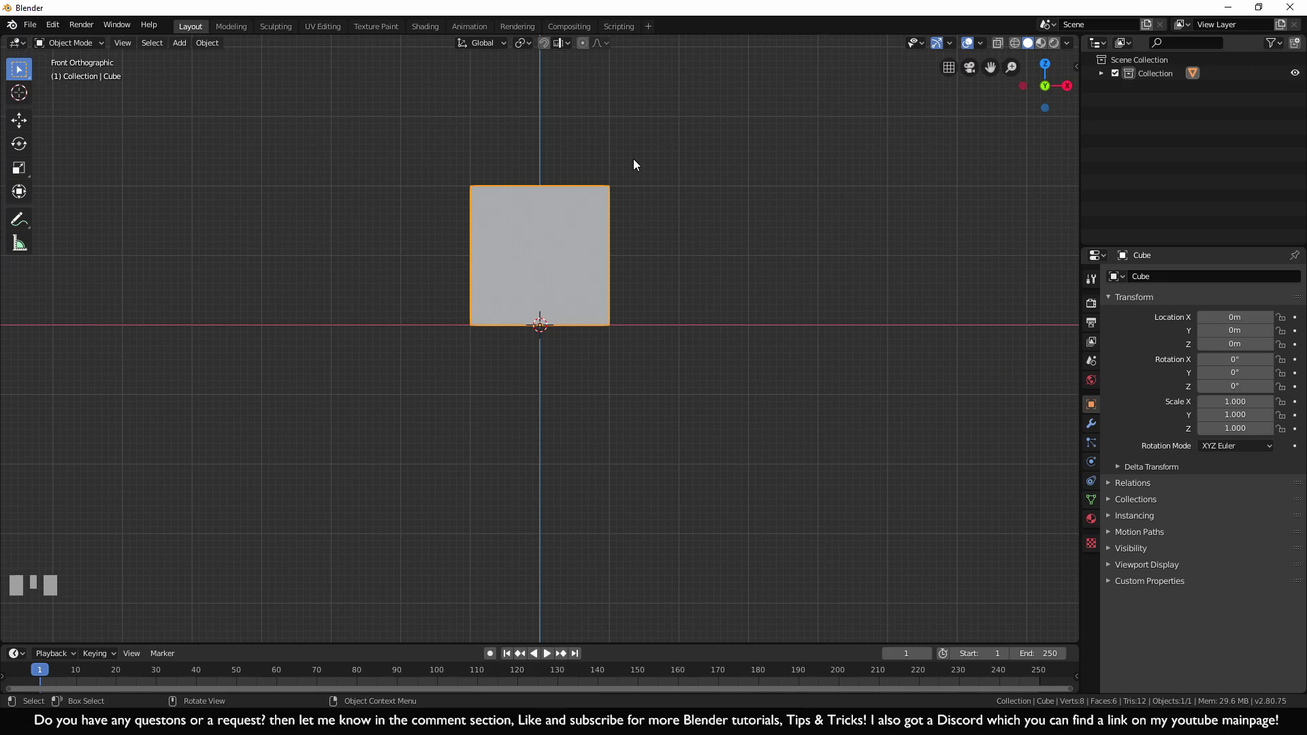
key("Tab")
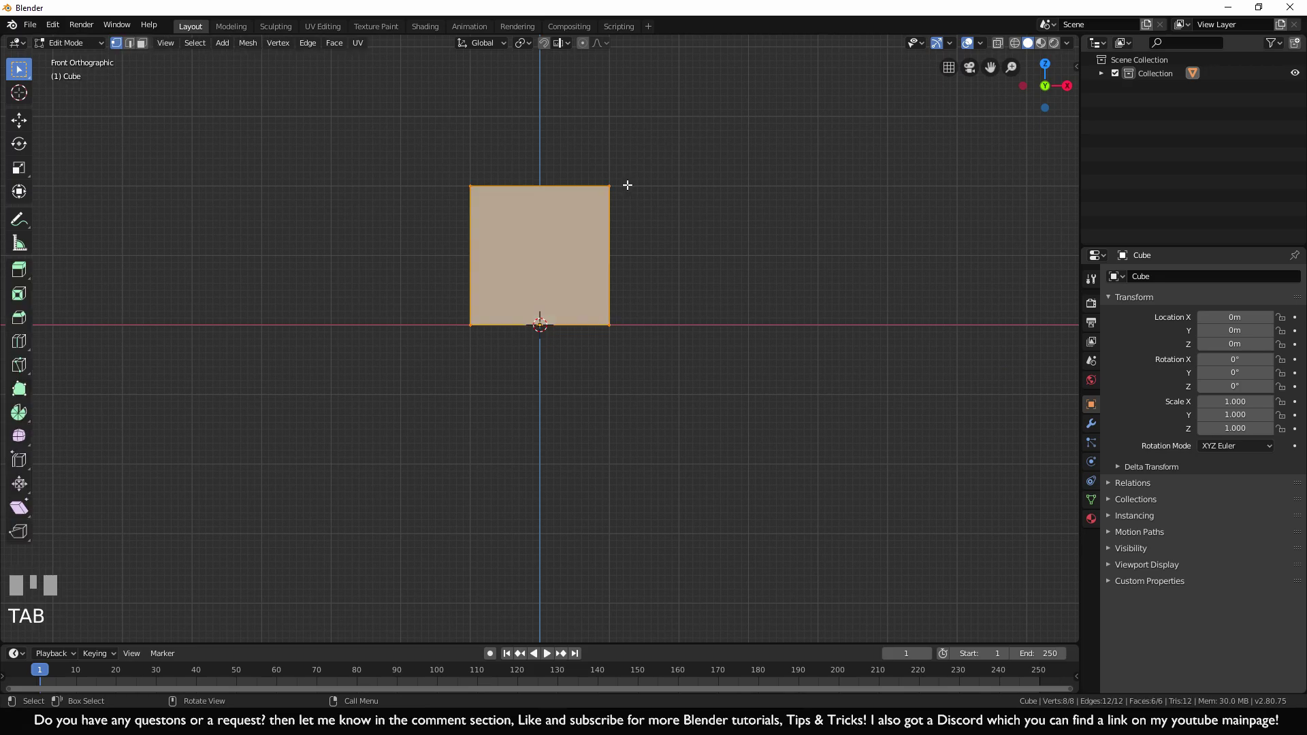
key("s")
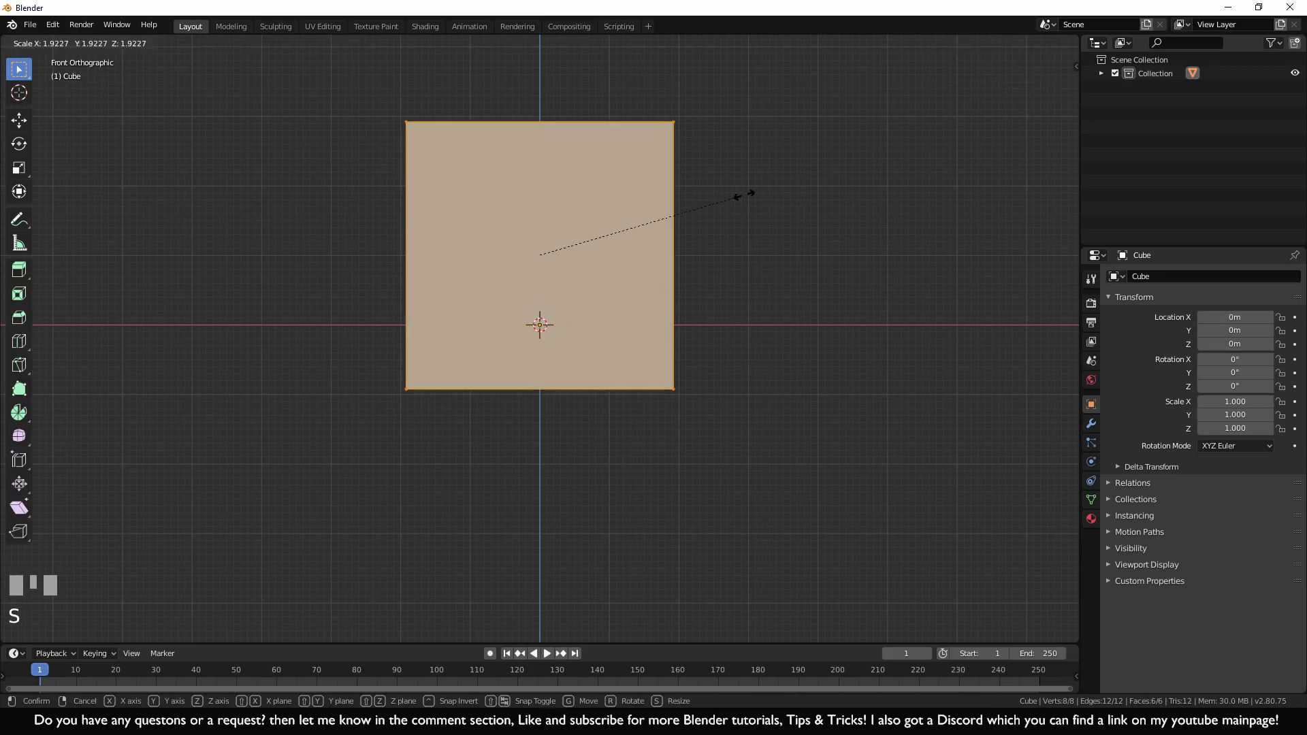
key("x")
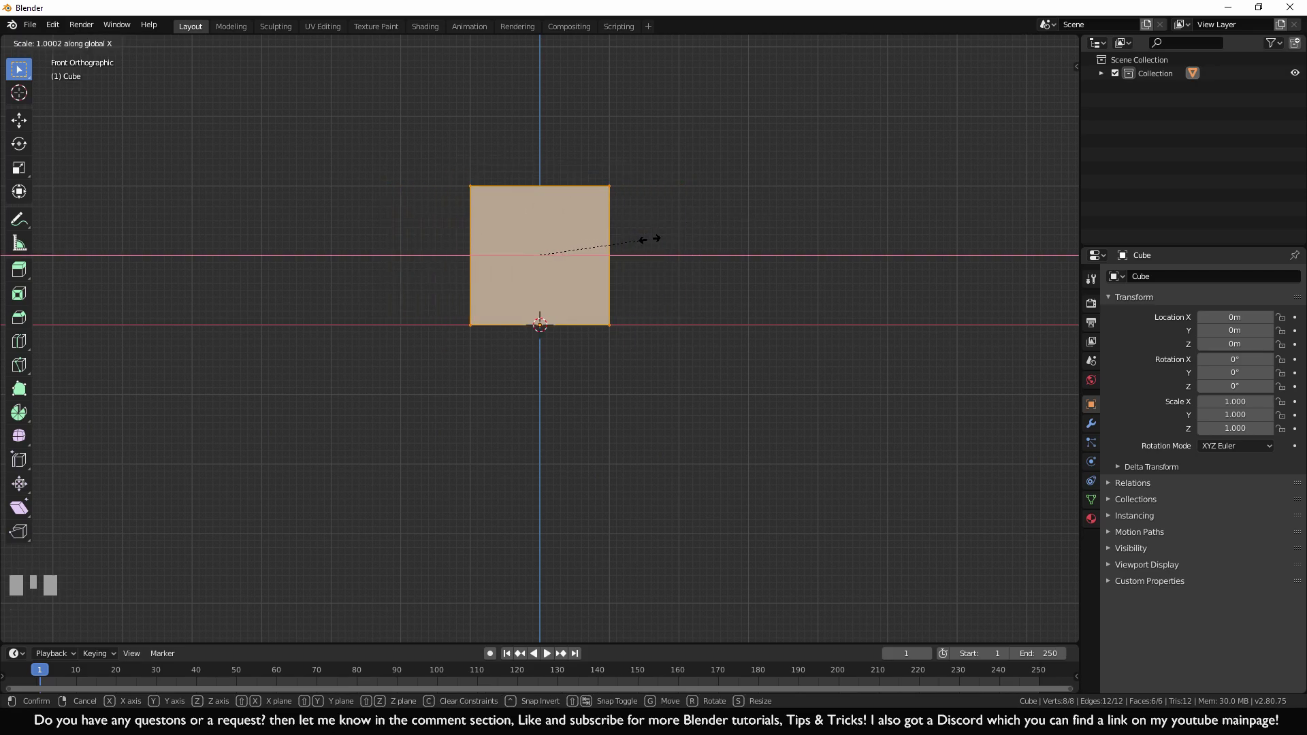
left_click(732, 250, "ctrl")
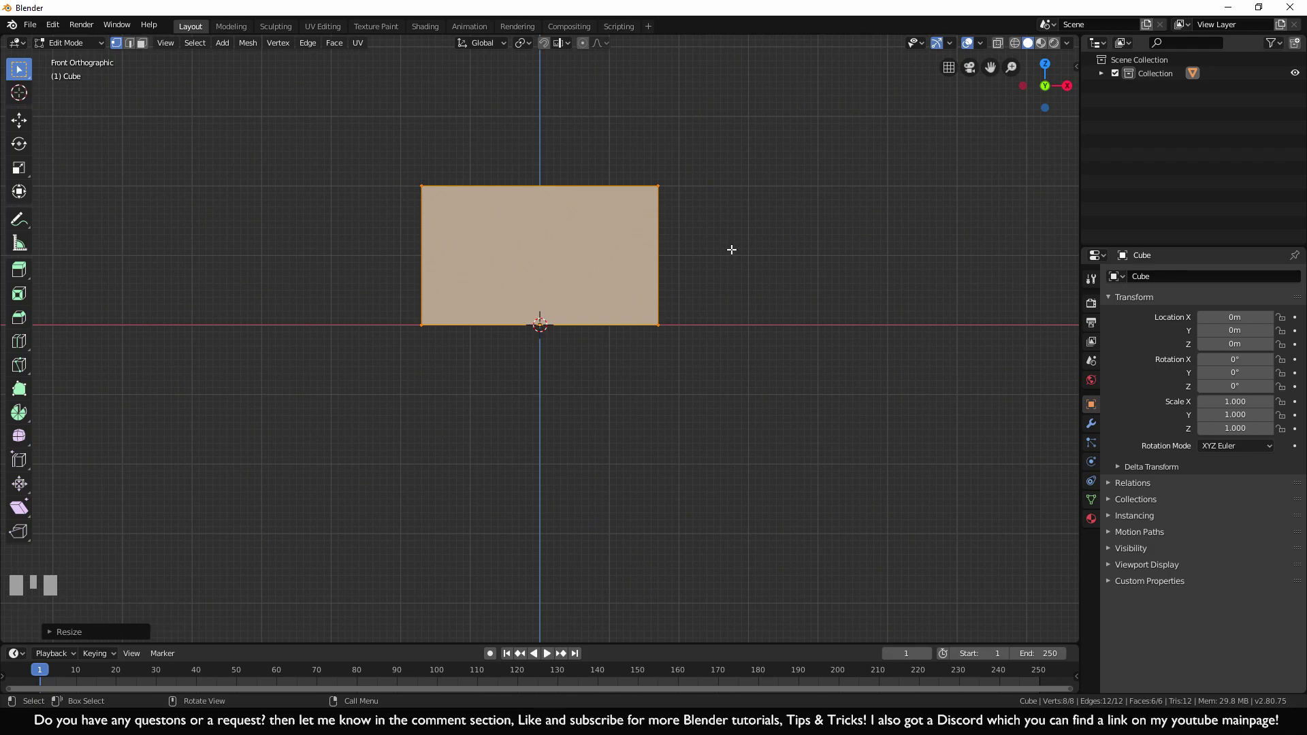
In top view, add a loop cut across the box's width, slide it about 0.6 m toward the front, and clear the selection
key("KP_7")
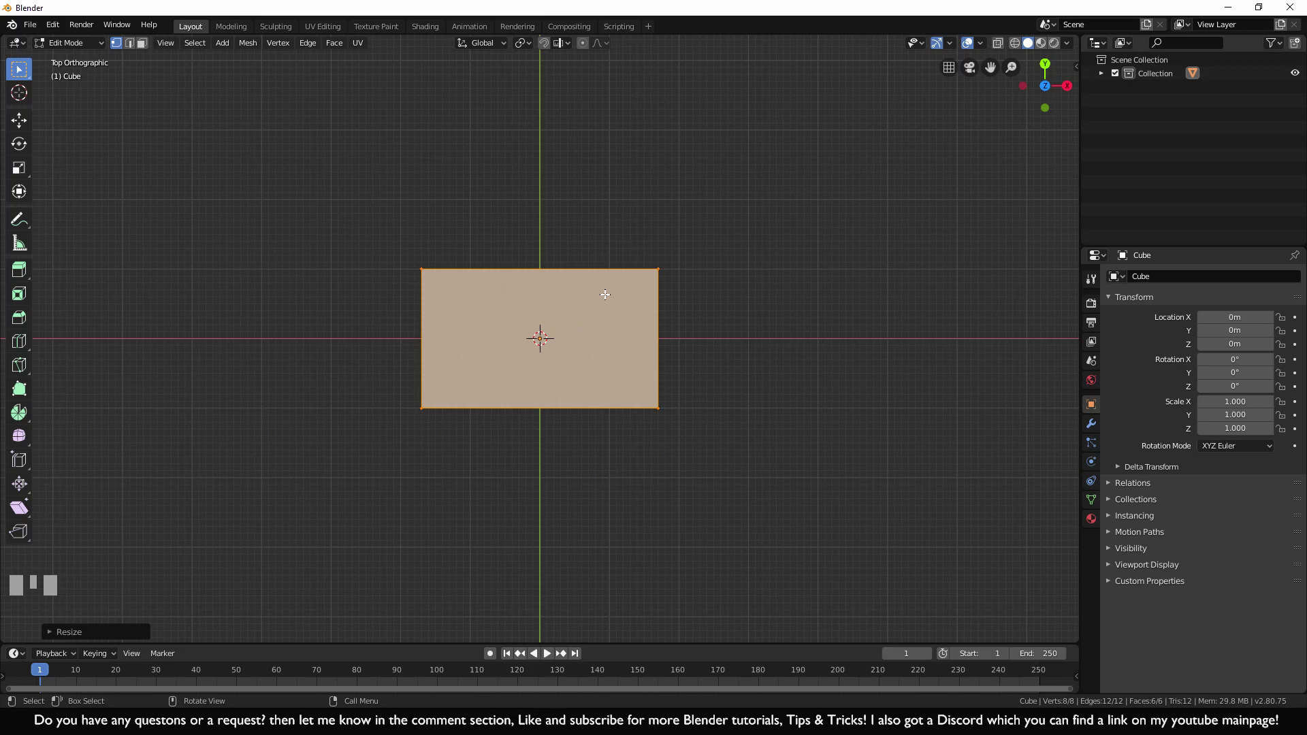
key("alt+a")
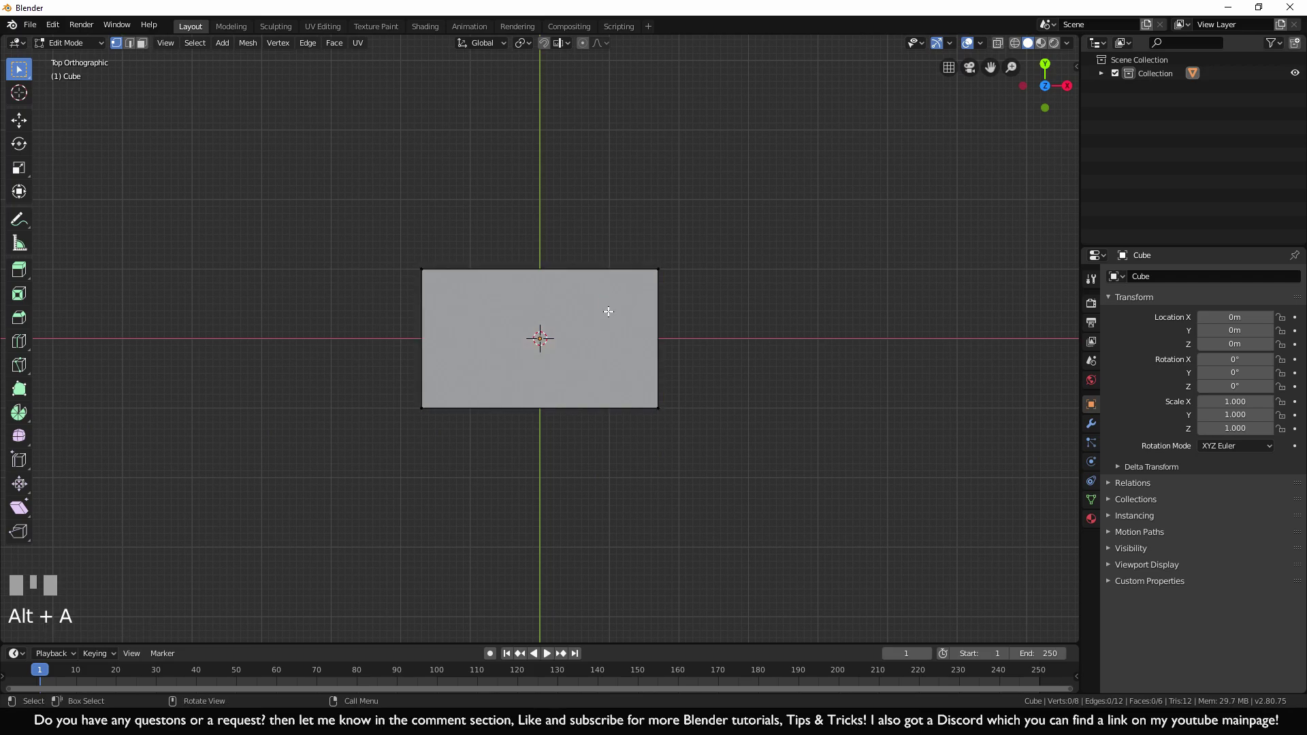
key("ctrl")
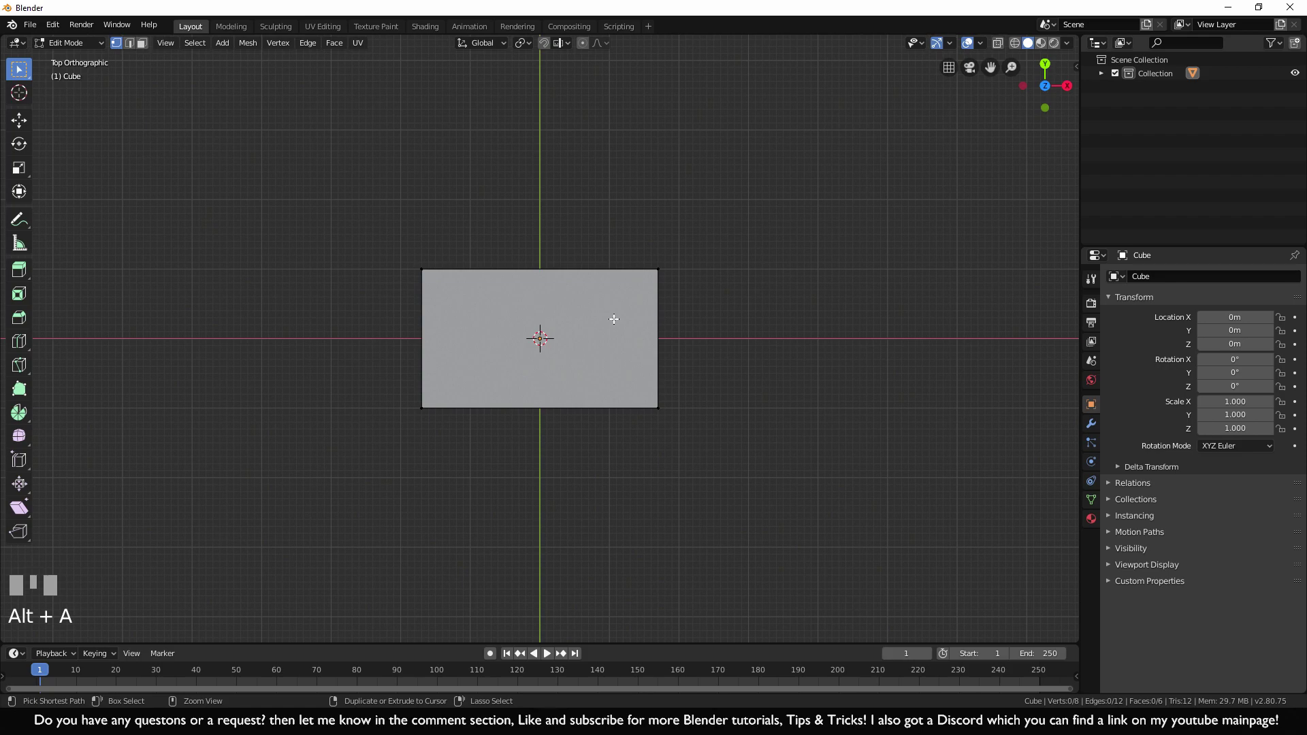
key("ctrl+r")
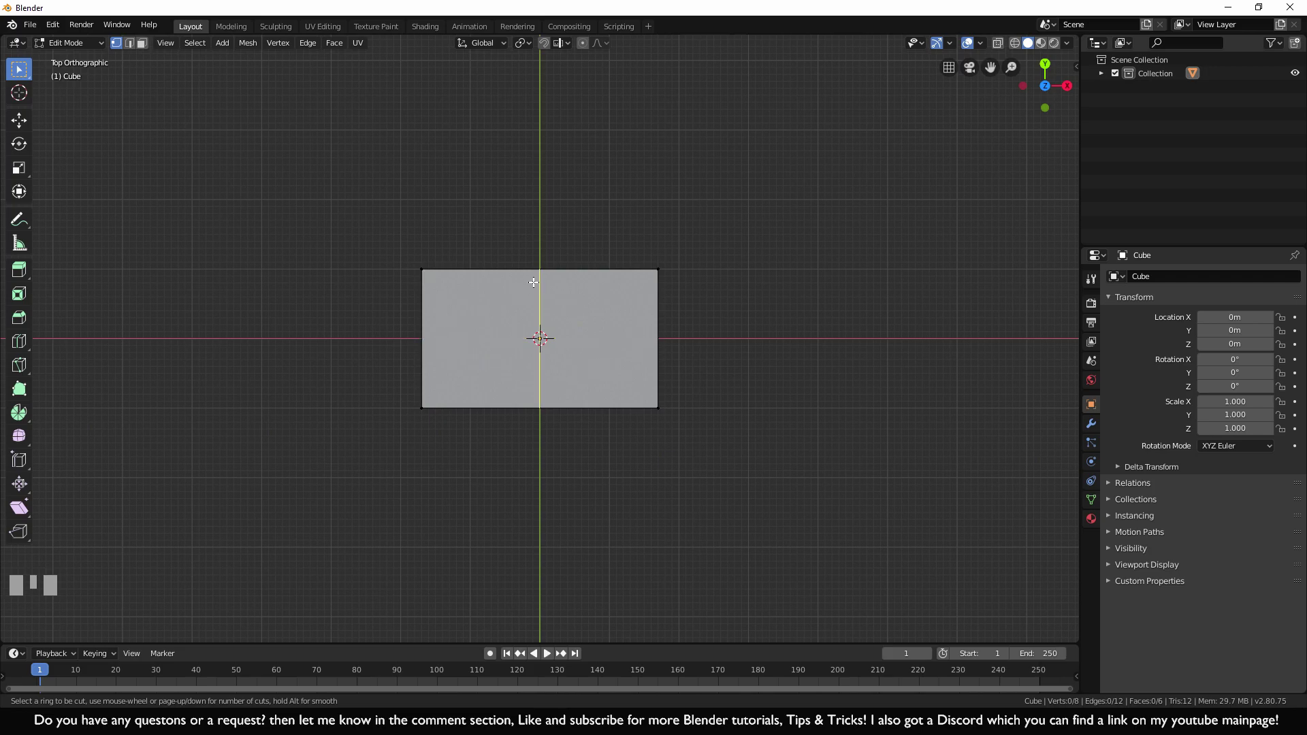
left_click(646, 337)
left_click_drag(645, 337, 661, 380)
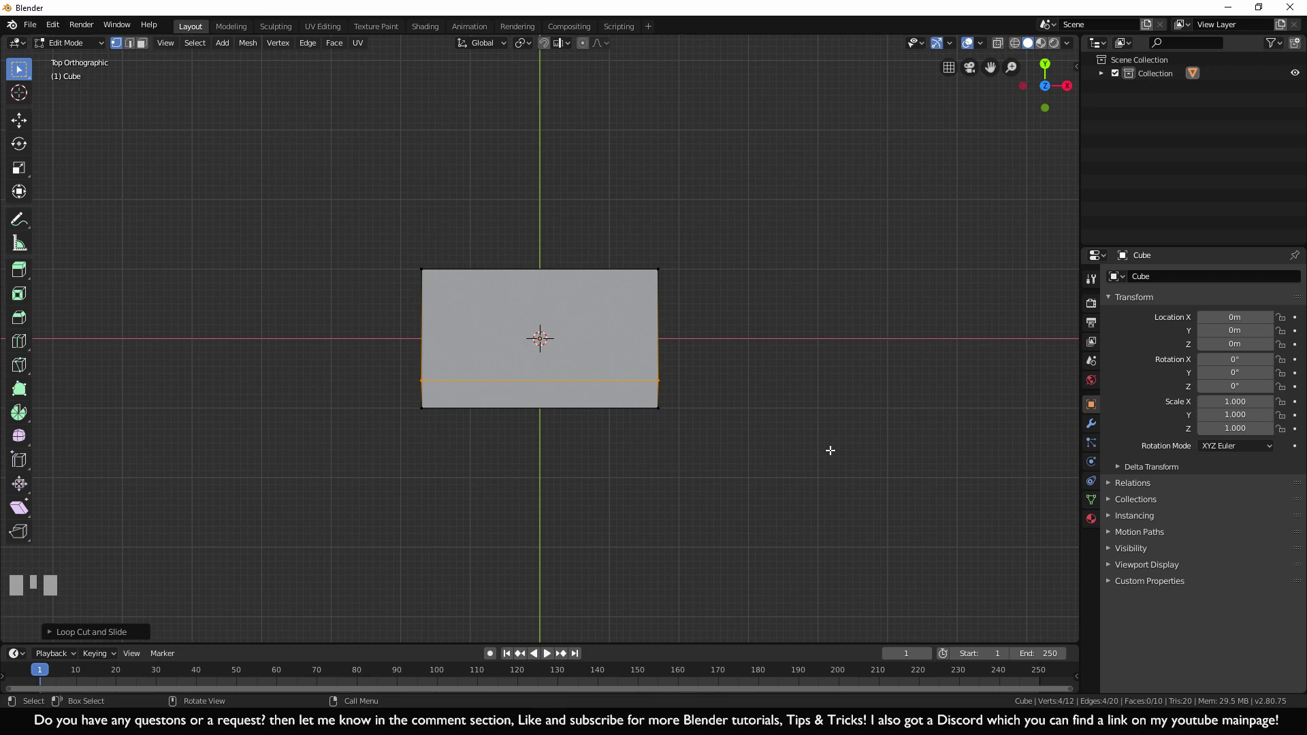
key("alt+a")
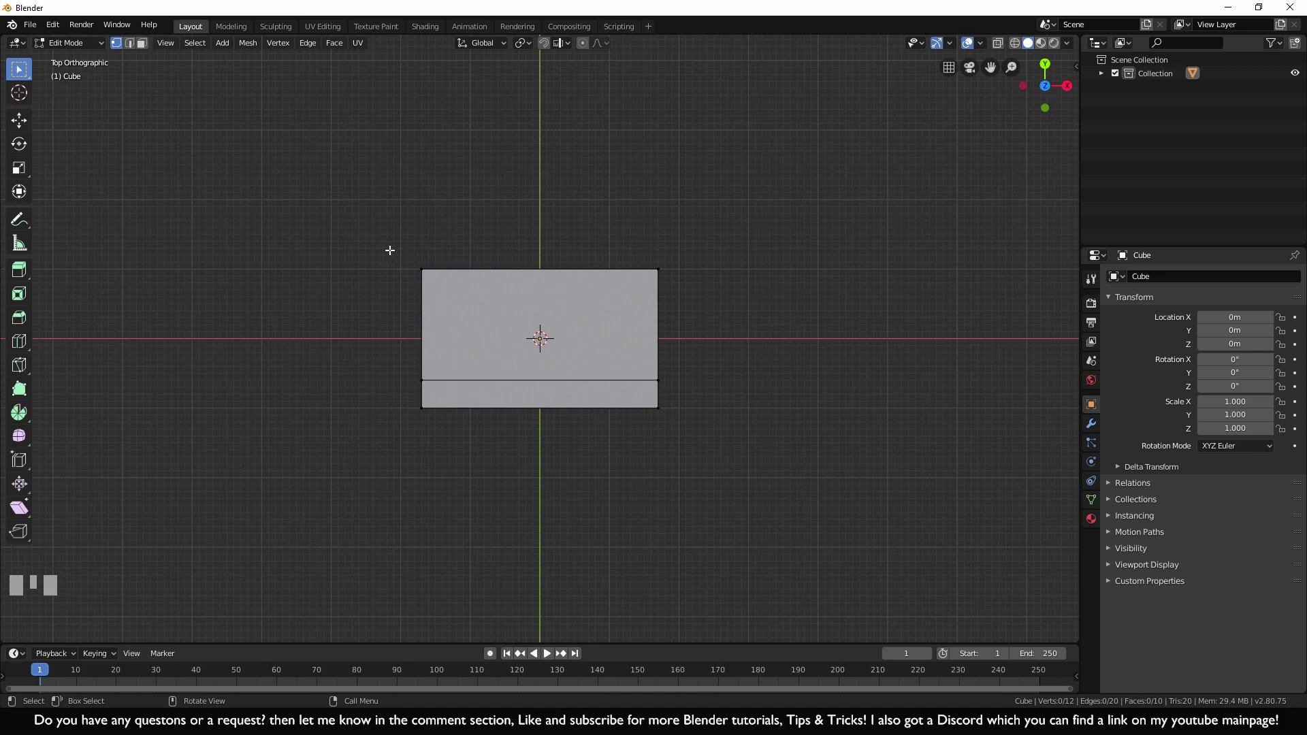
Try to box-select all rear vertices from the top view without X-ray, check the selection in perspective, and clear it
left_click_drag(390, 246, 700, 295)
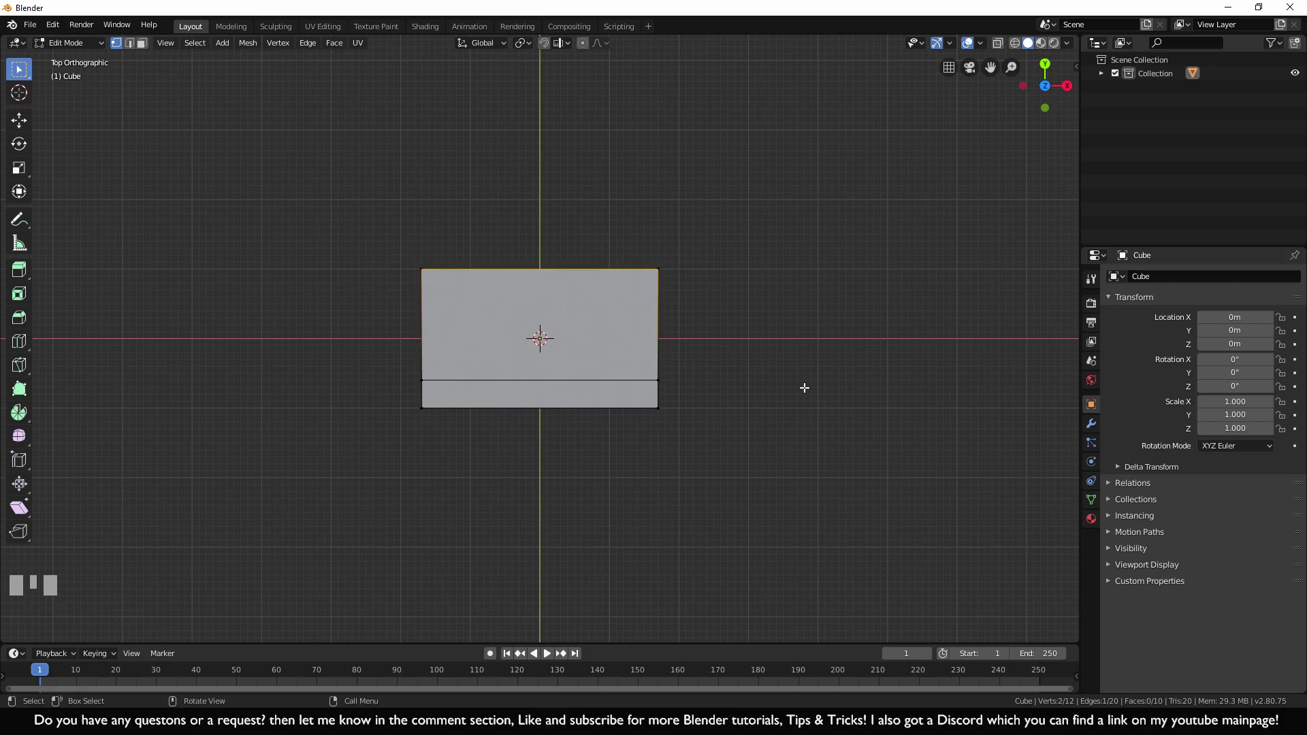
middle_click_drag(847, 385, 653, 277)
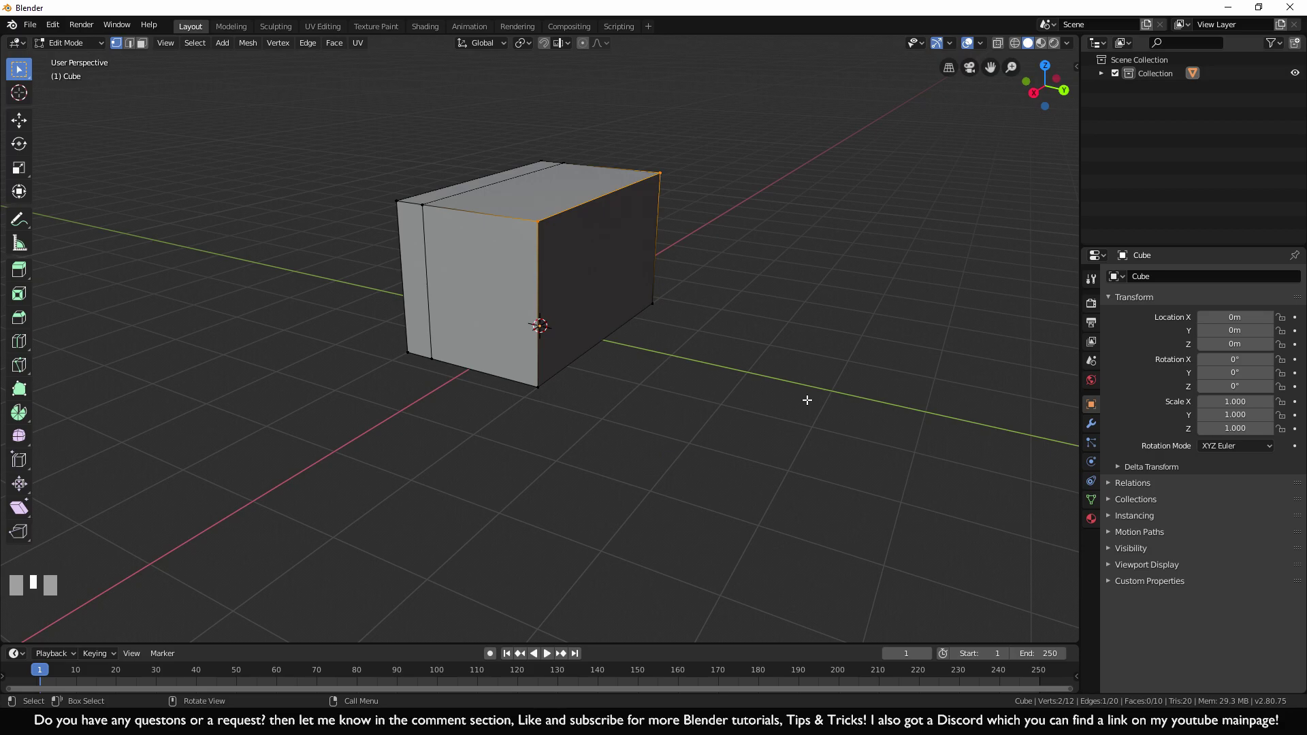
key("KP_7")
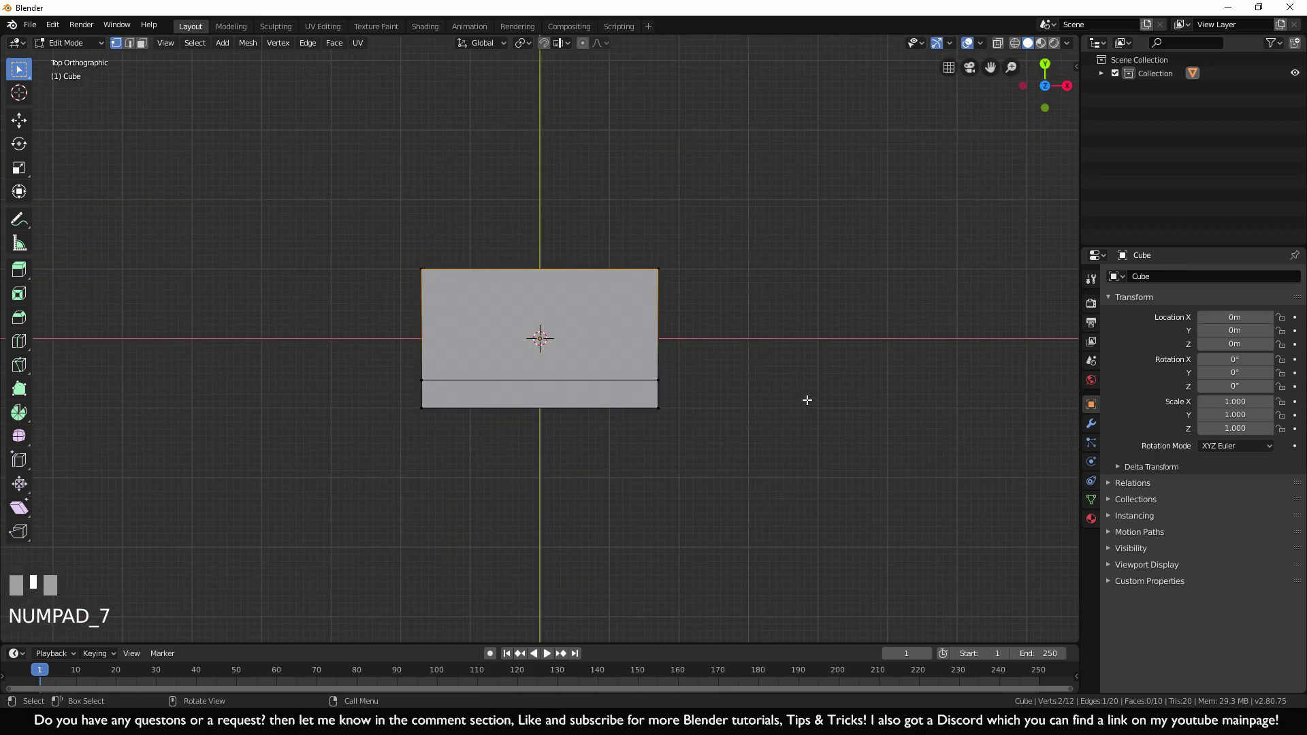
key("alt+a")
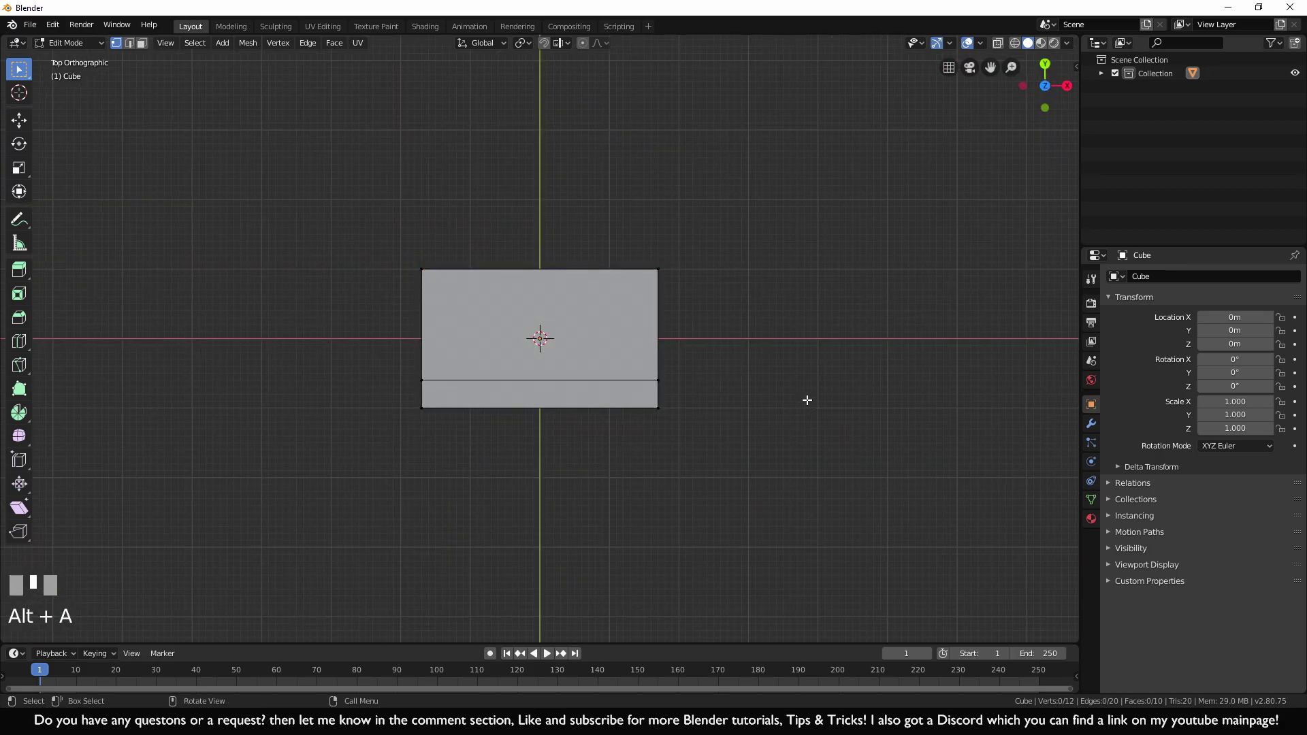
Turn on X-ray and box-select all four rear vertices of the box from the top view
left_click(1001, 44)
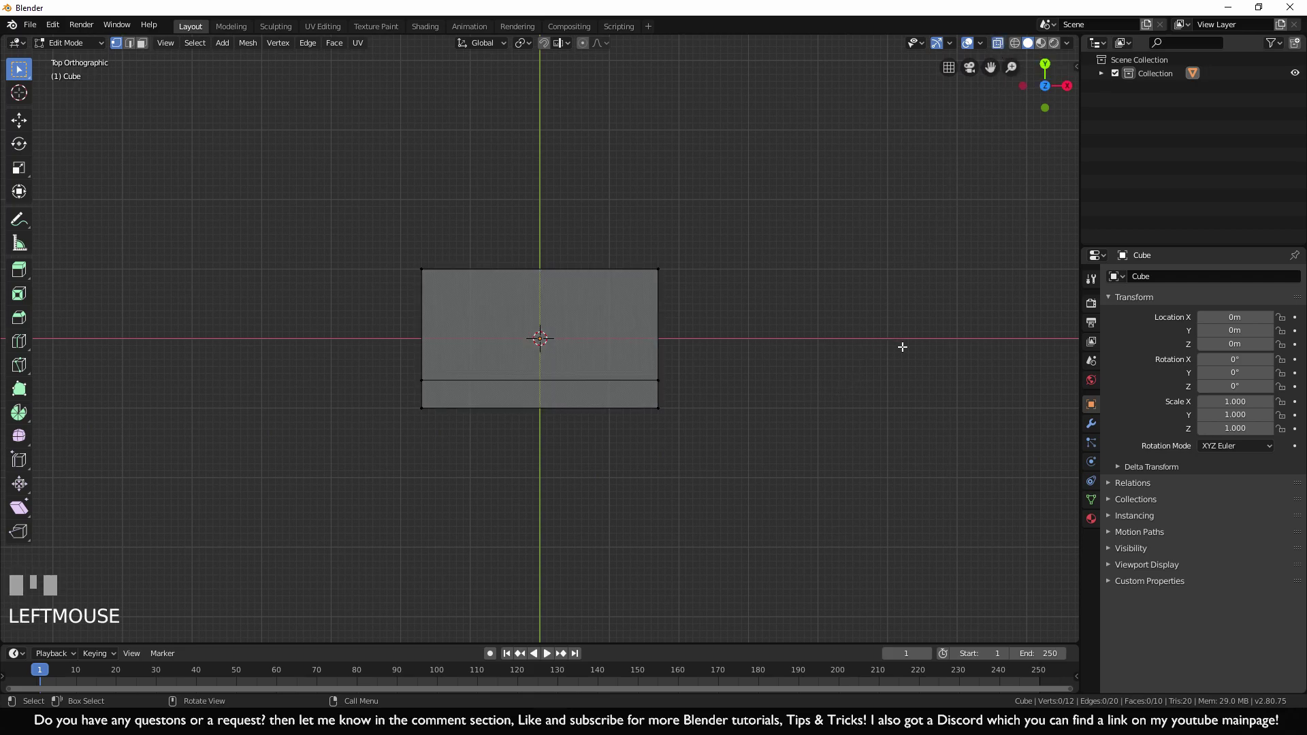
middle_click_drag(805, 388, 784, 365)
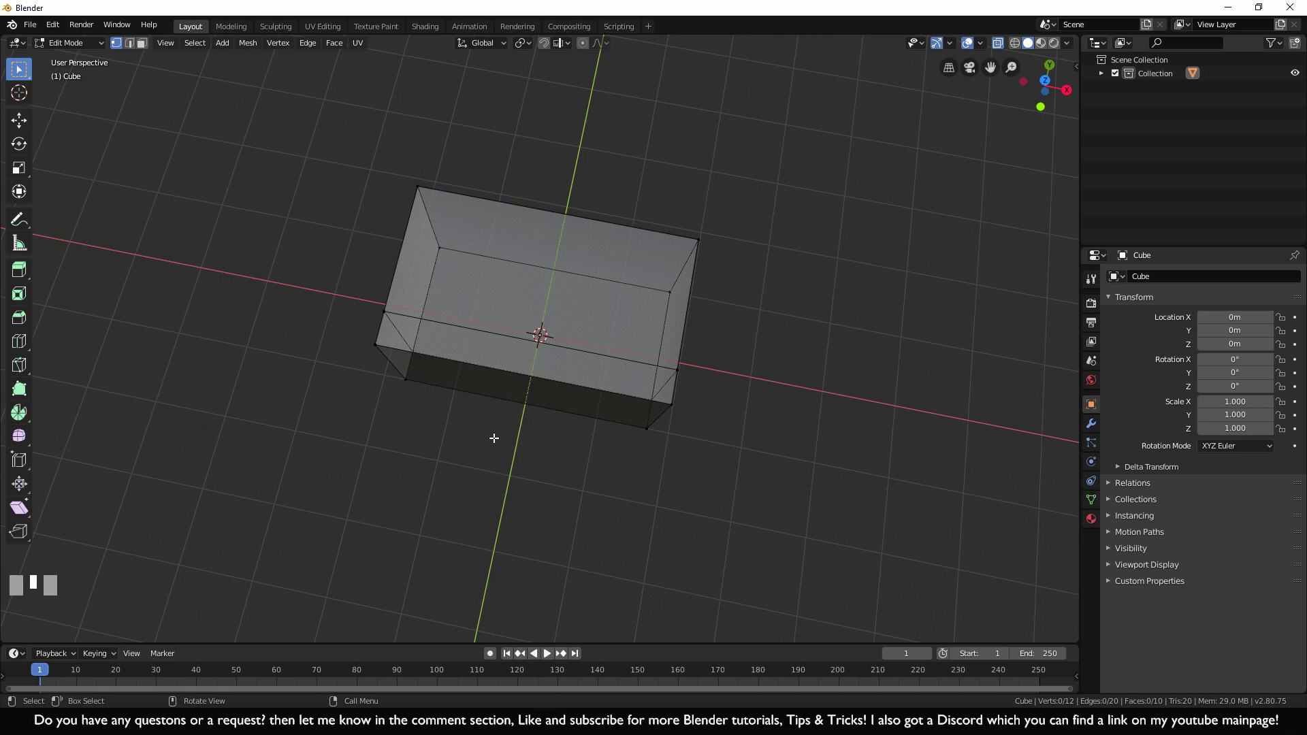
key("KP_7")
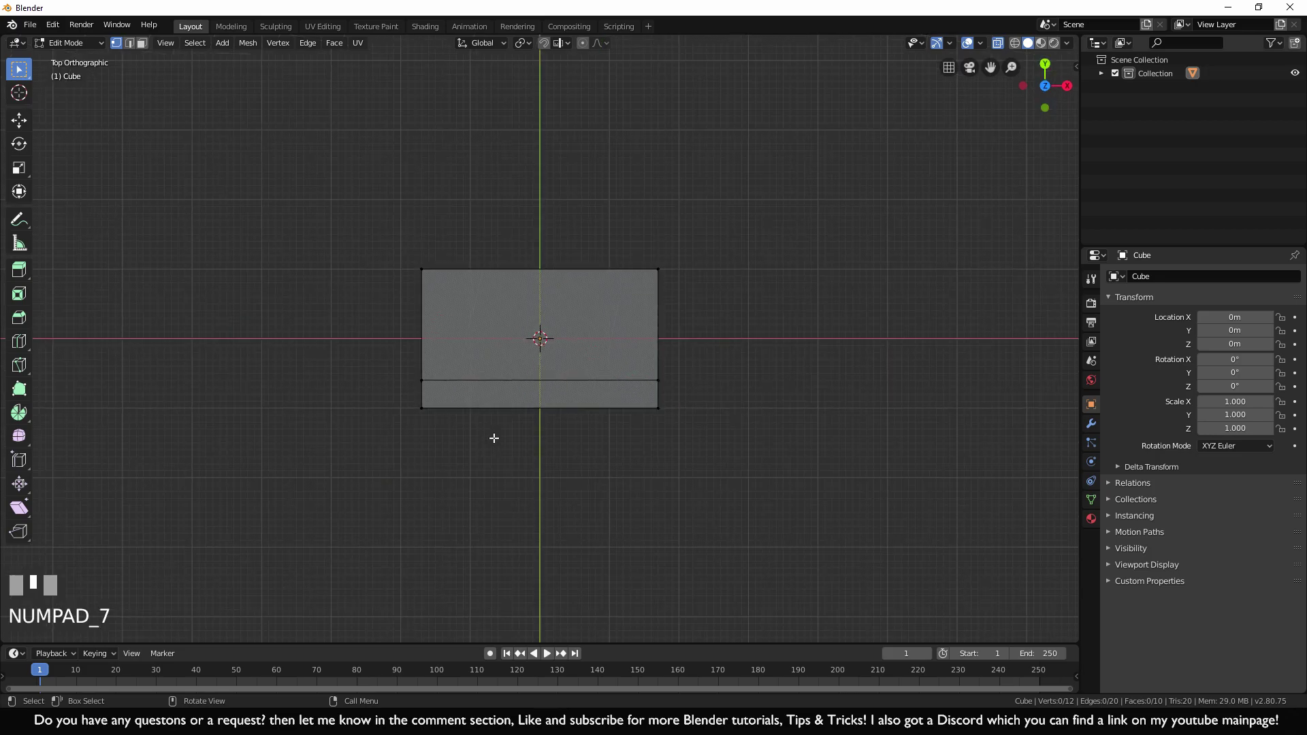
left_click_drag(380, 223, 702, 312)
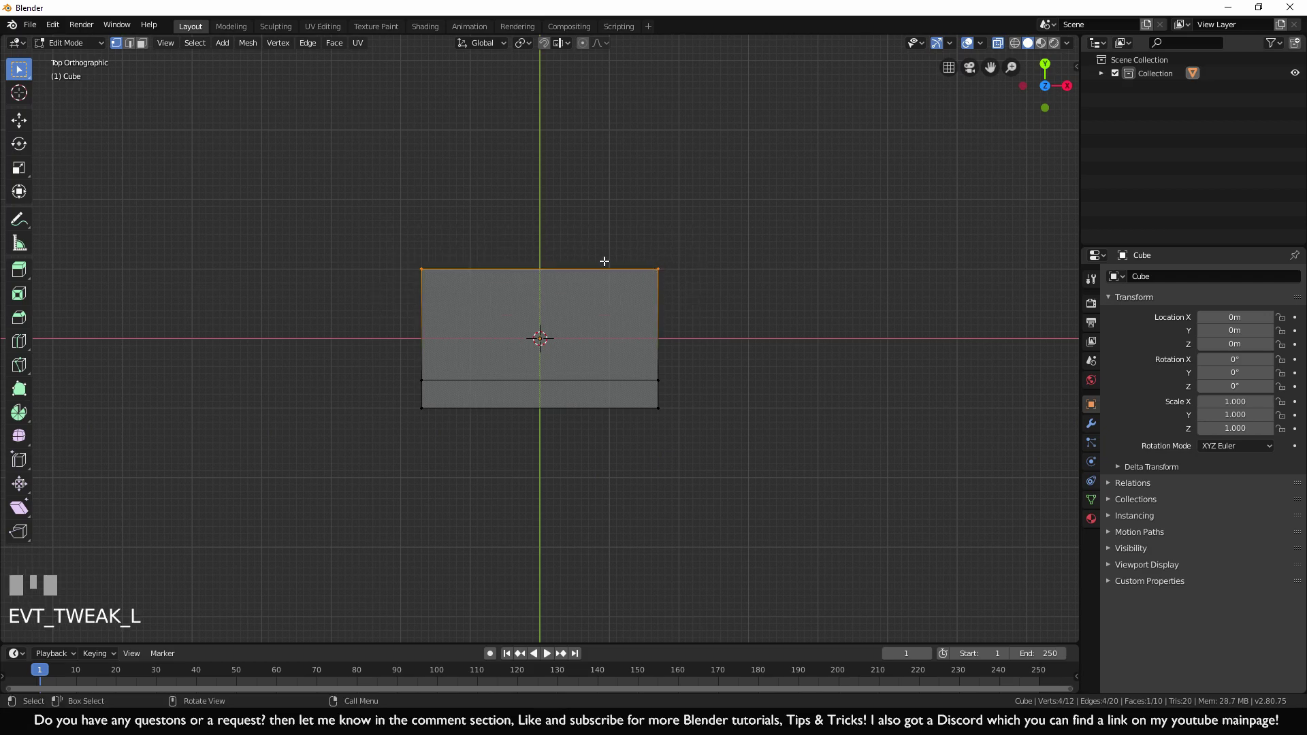
Scale the selected rear face along the X axis with snapping to about 0.4 of its width
middle_click_drag(881, 430, 482, 389)
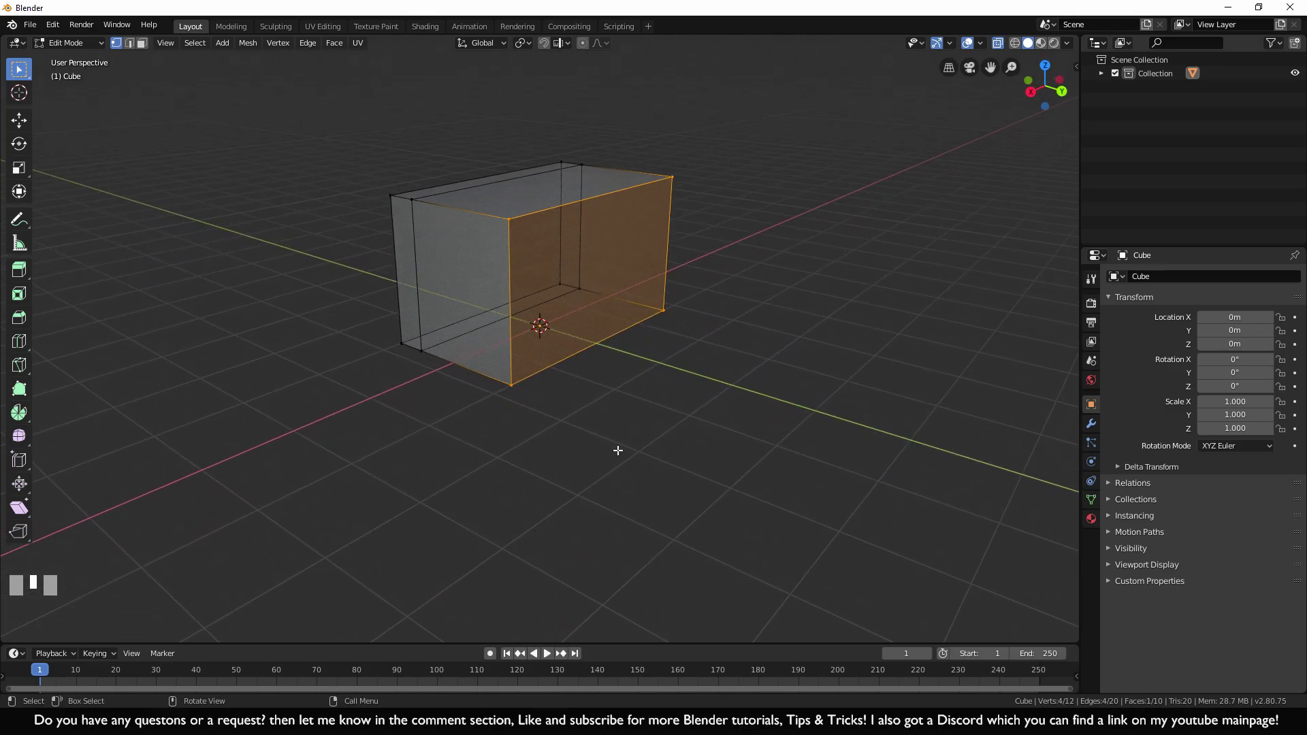
key("s")
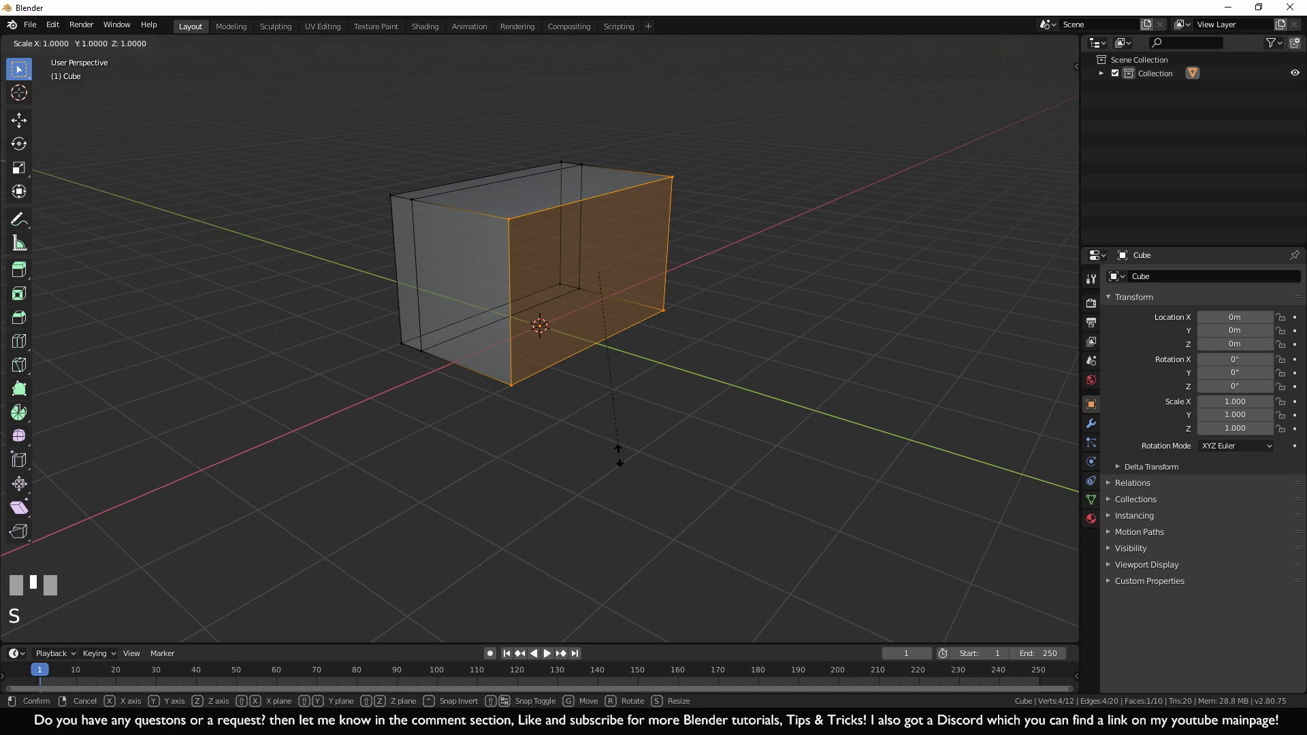
key("x")
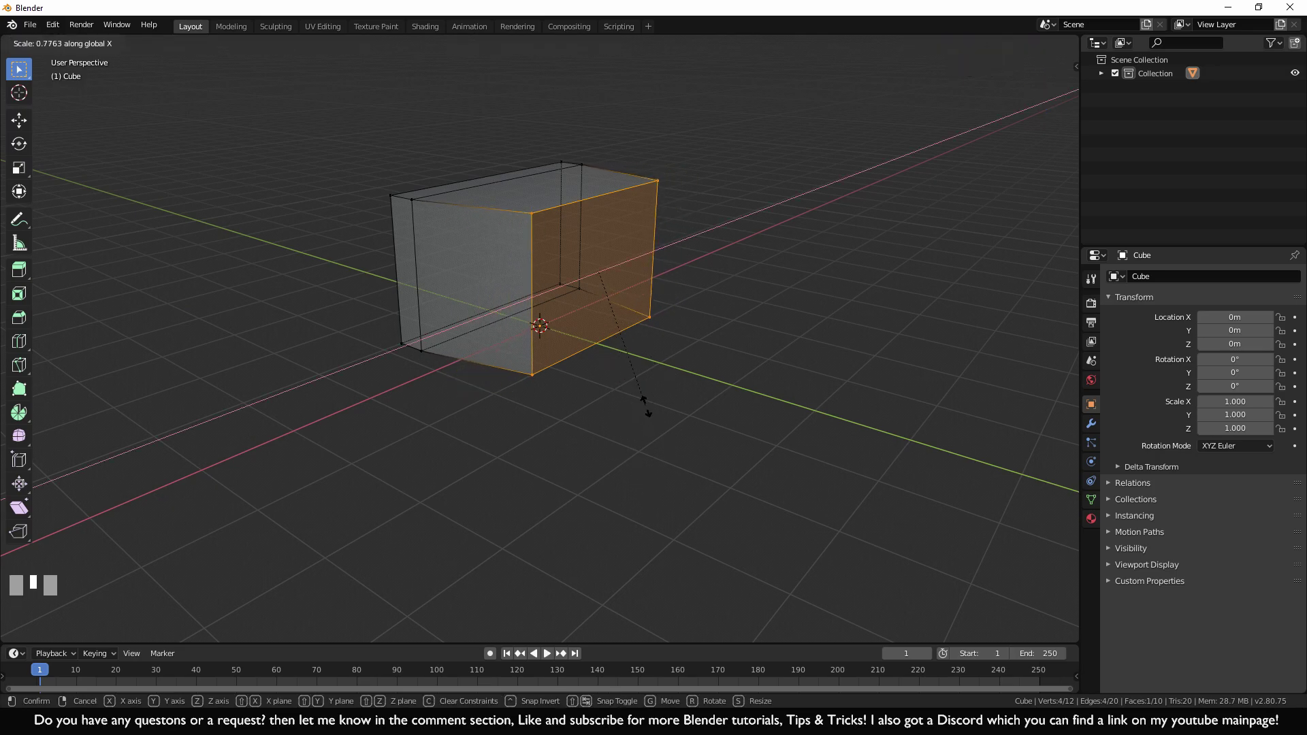
left_click(649, 330, "ctrl")
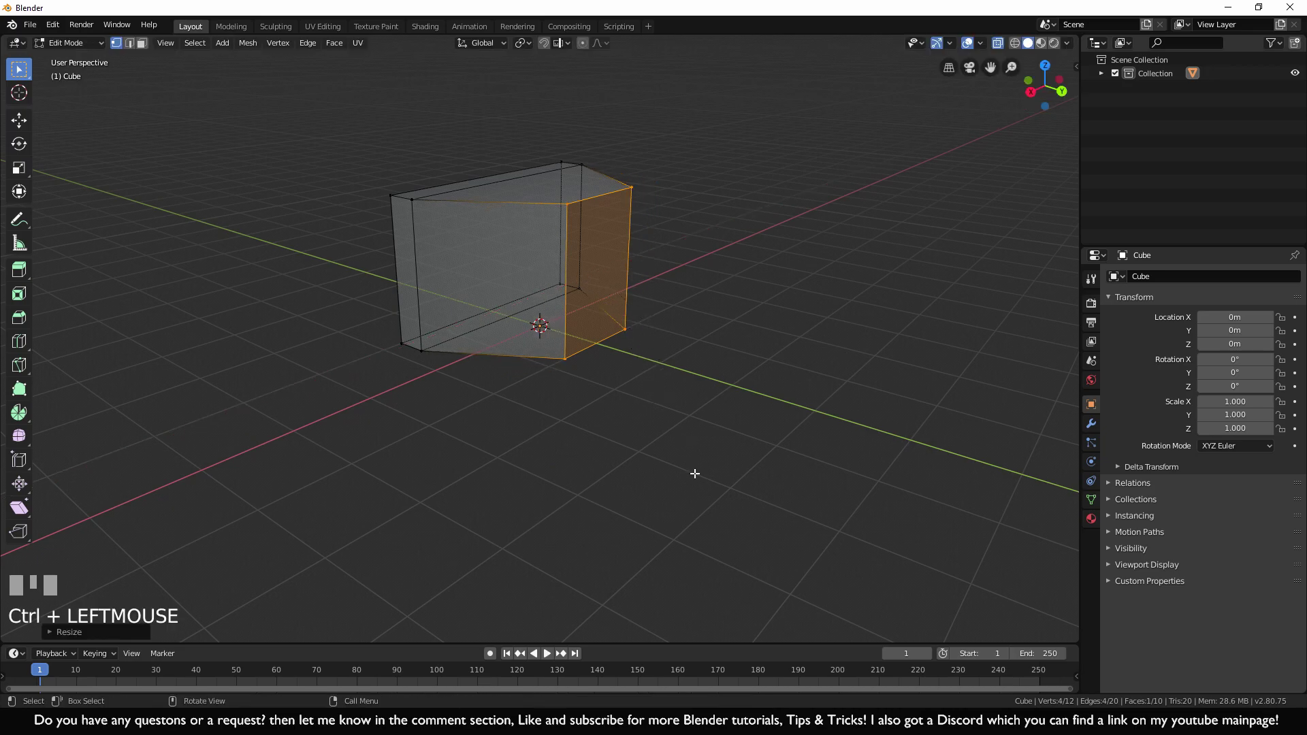
From the right side view, box-select the box's top rear vertices and lower them along the Z axis by about 0.6 m with snapping
key("KP_7")
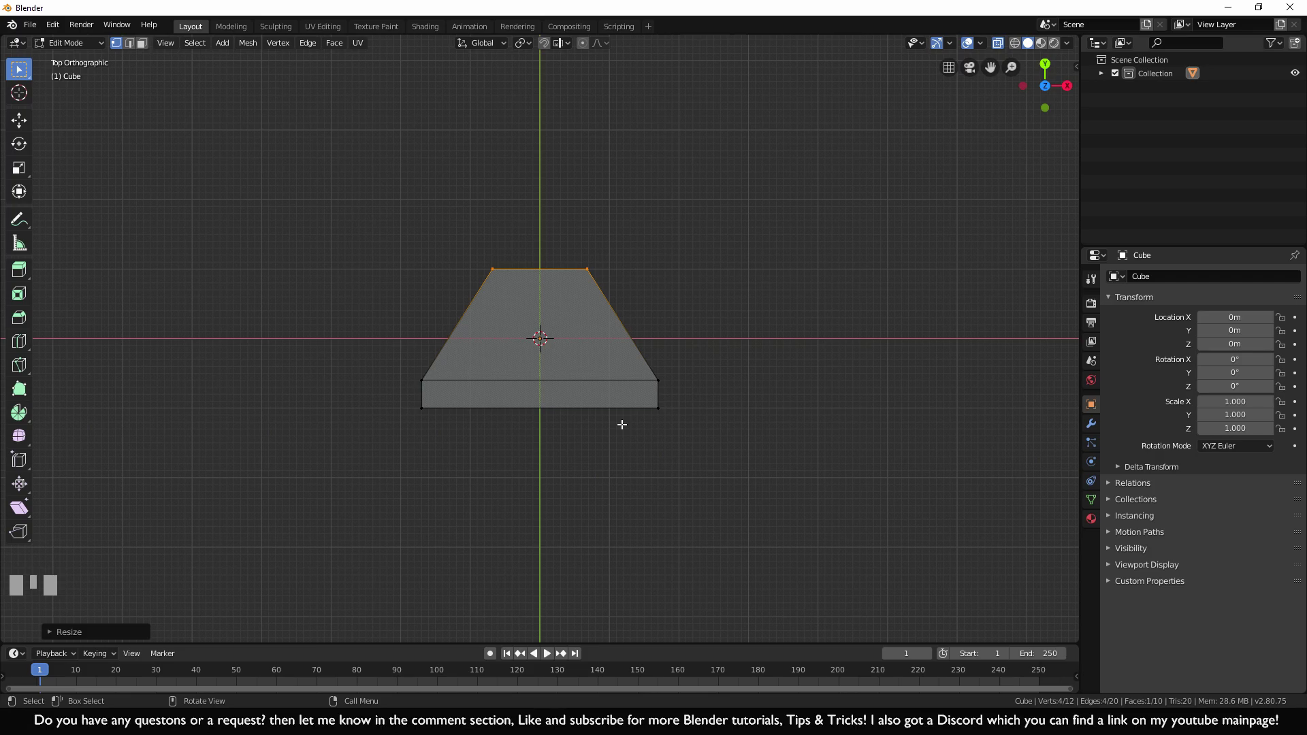
key("KP_3")
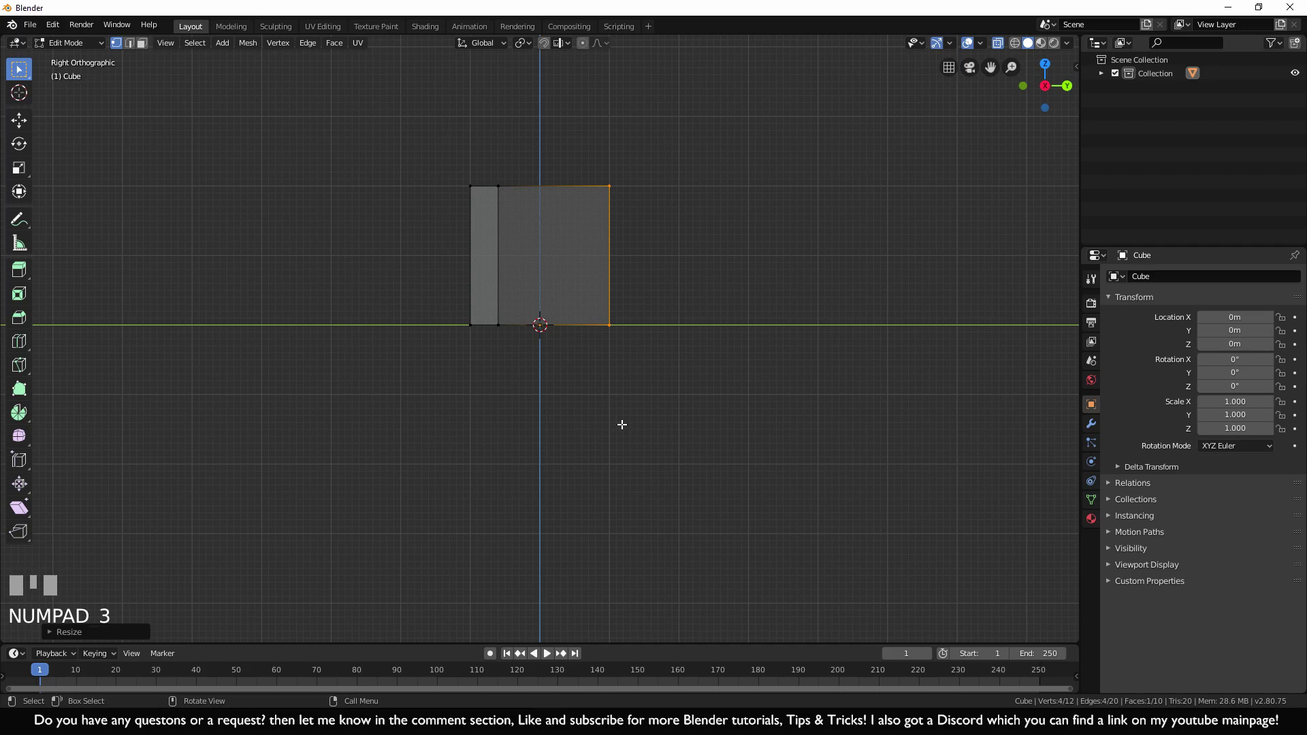
key("alt+a")
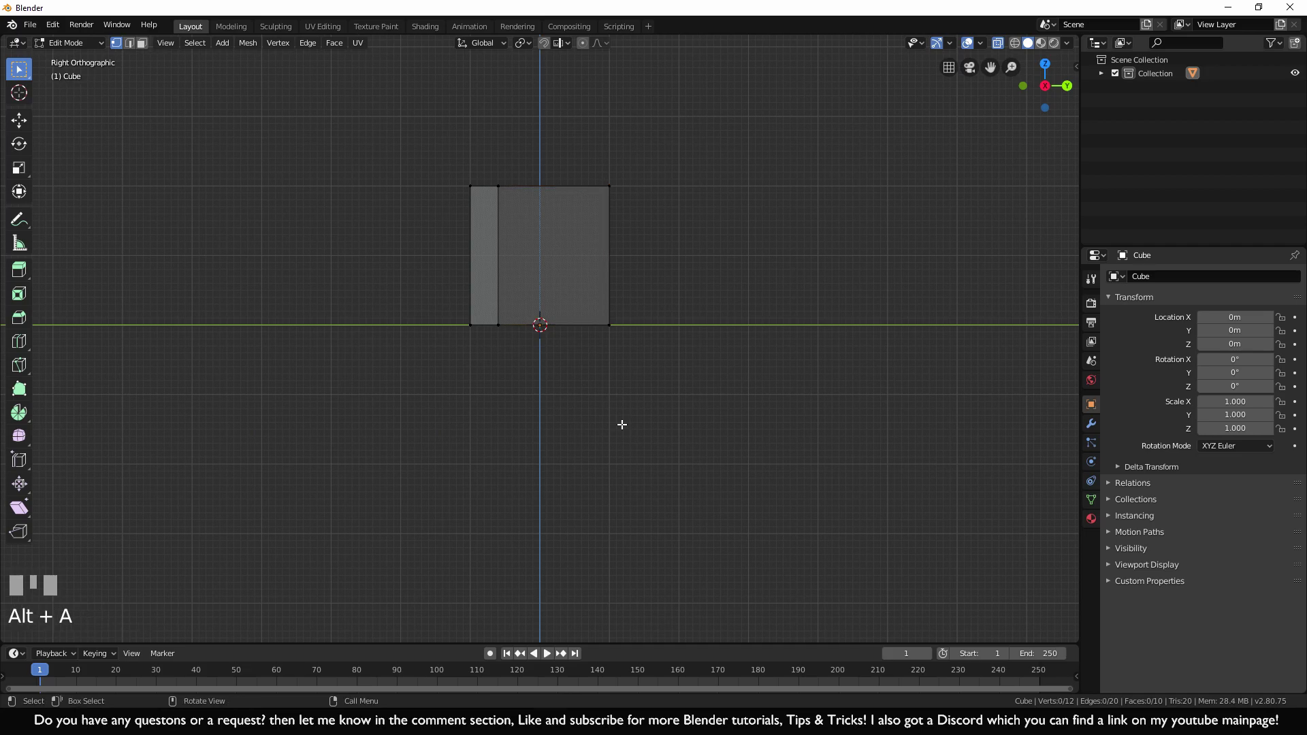
left_click_drag(590, 149, 633, 196)
key("g")
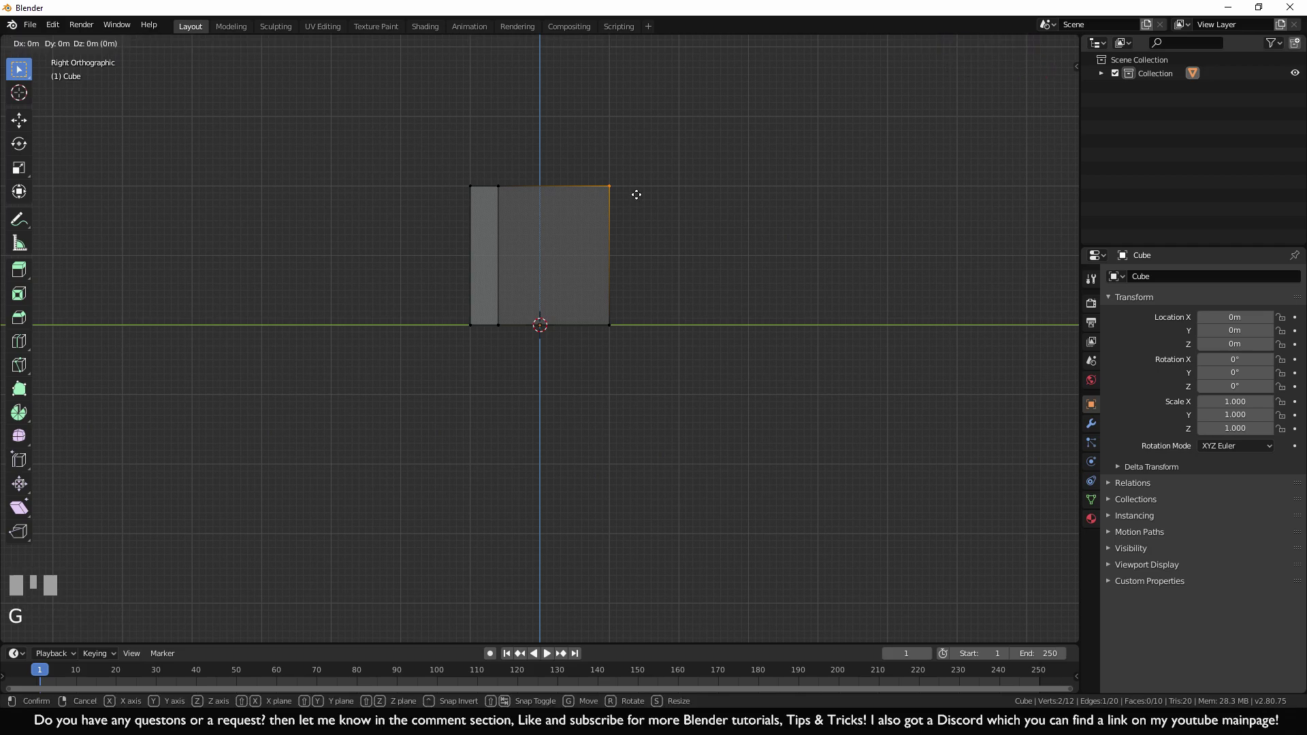
key("z")
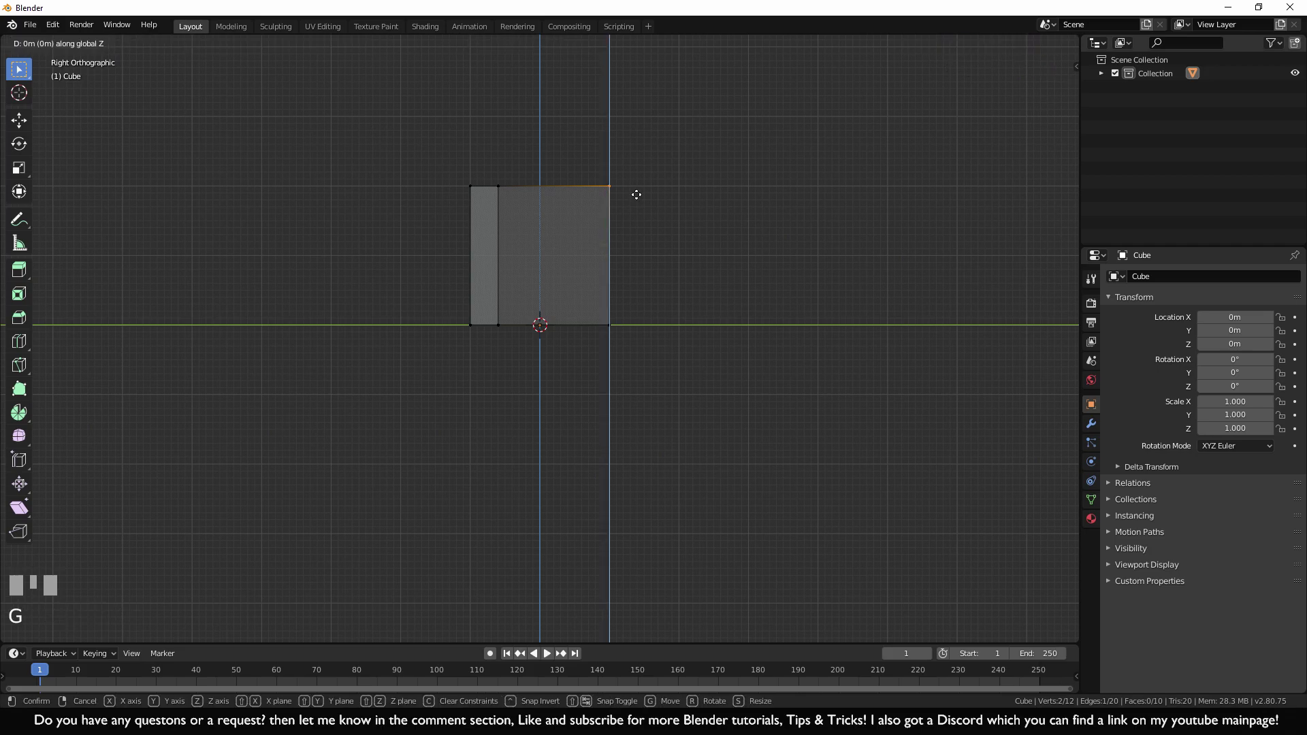
left_click(644, 238, "ctrl")
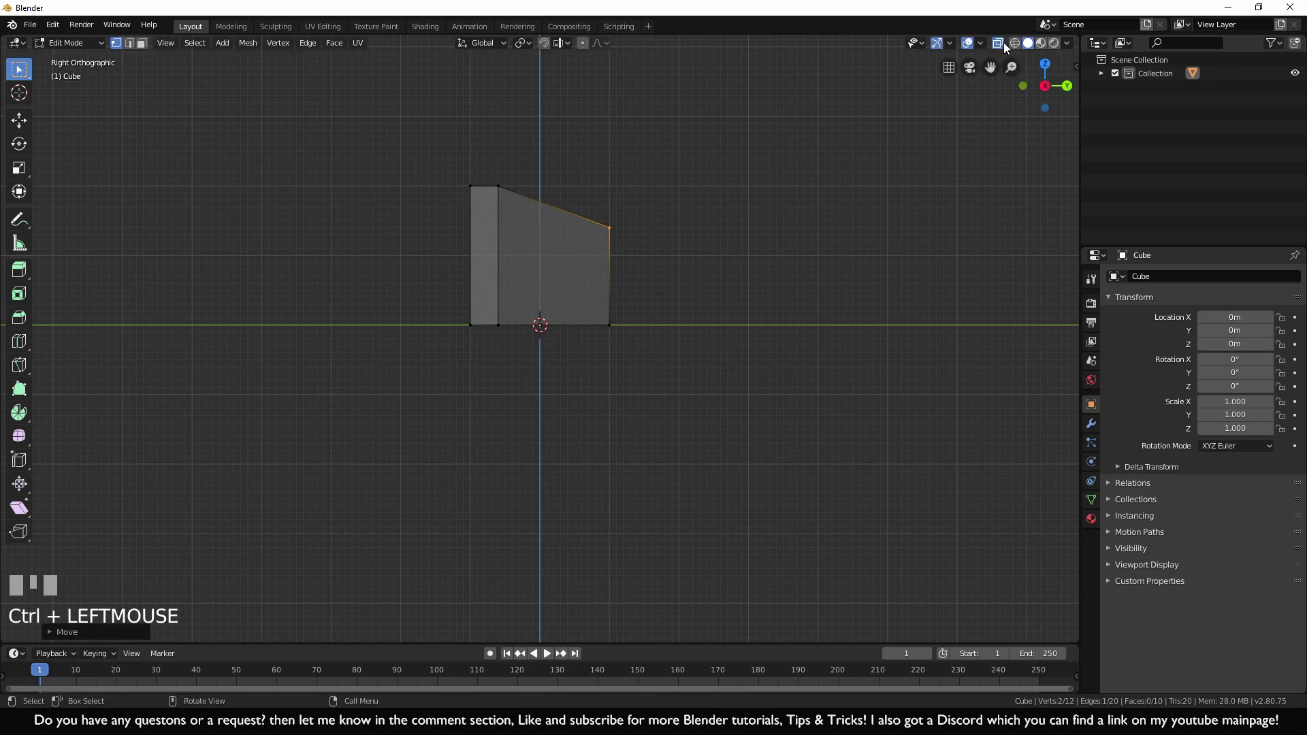
Turn off X-ray, check the sloped shape in perspective, and return to Object Mode
left_click(997, 42)
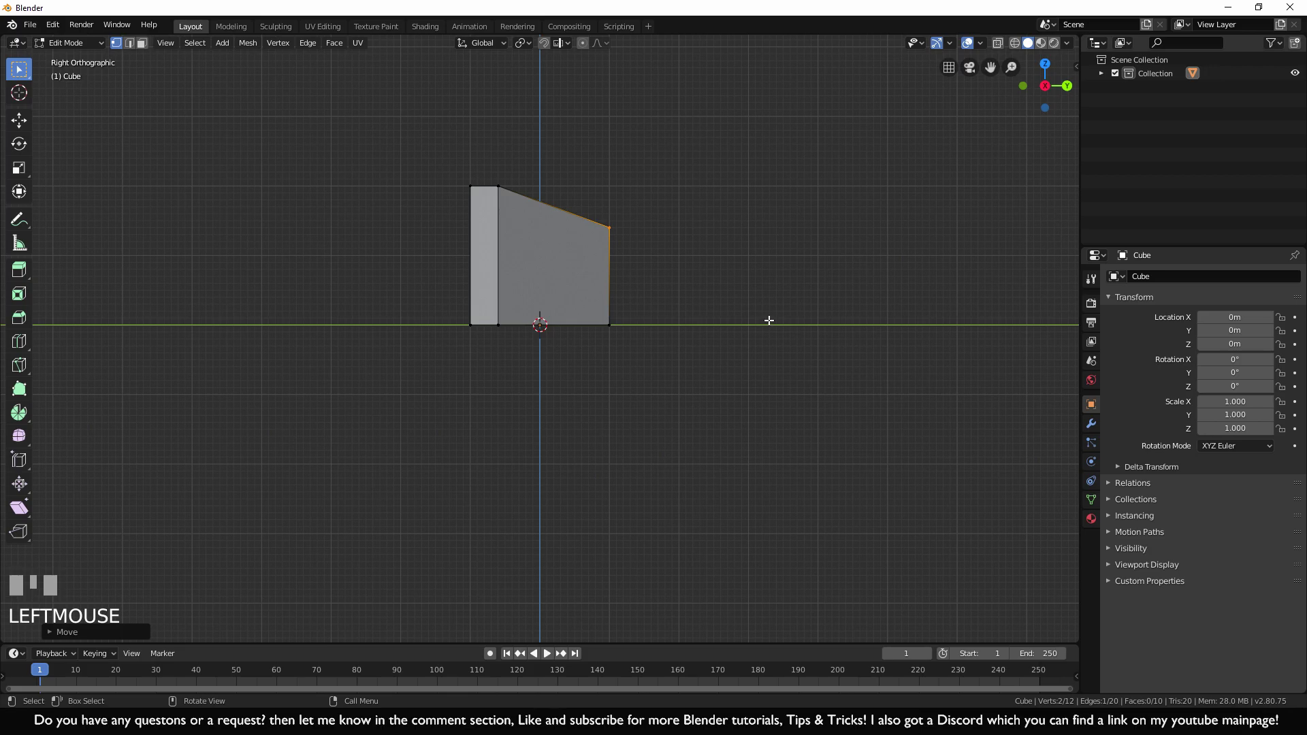
middle_click_drag(770, 320, 697, 204)
key("ctrl+z")
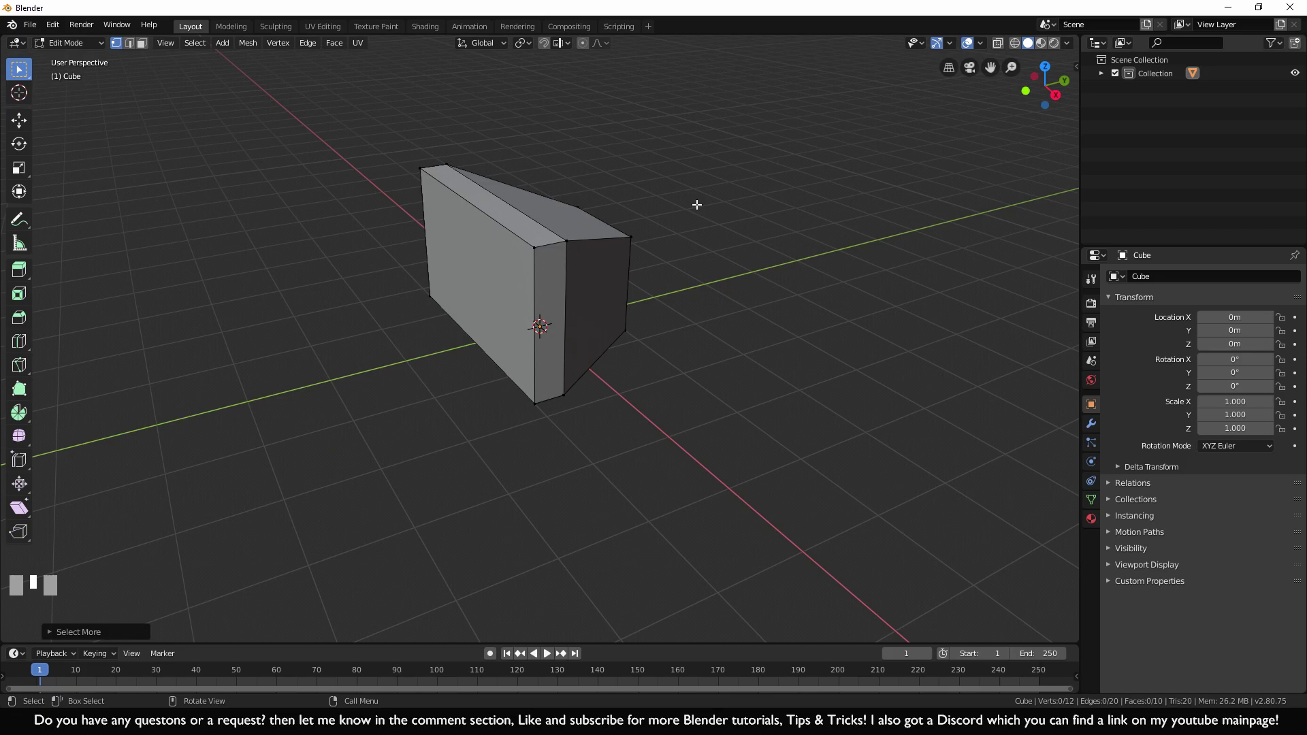
key("Tab")
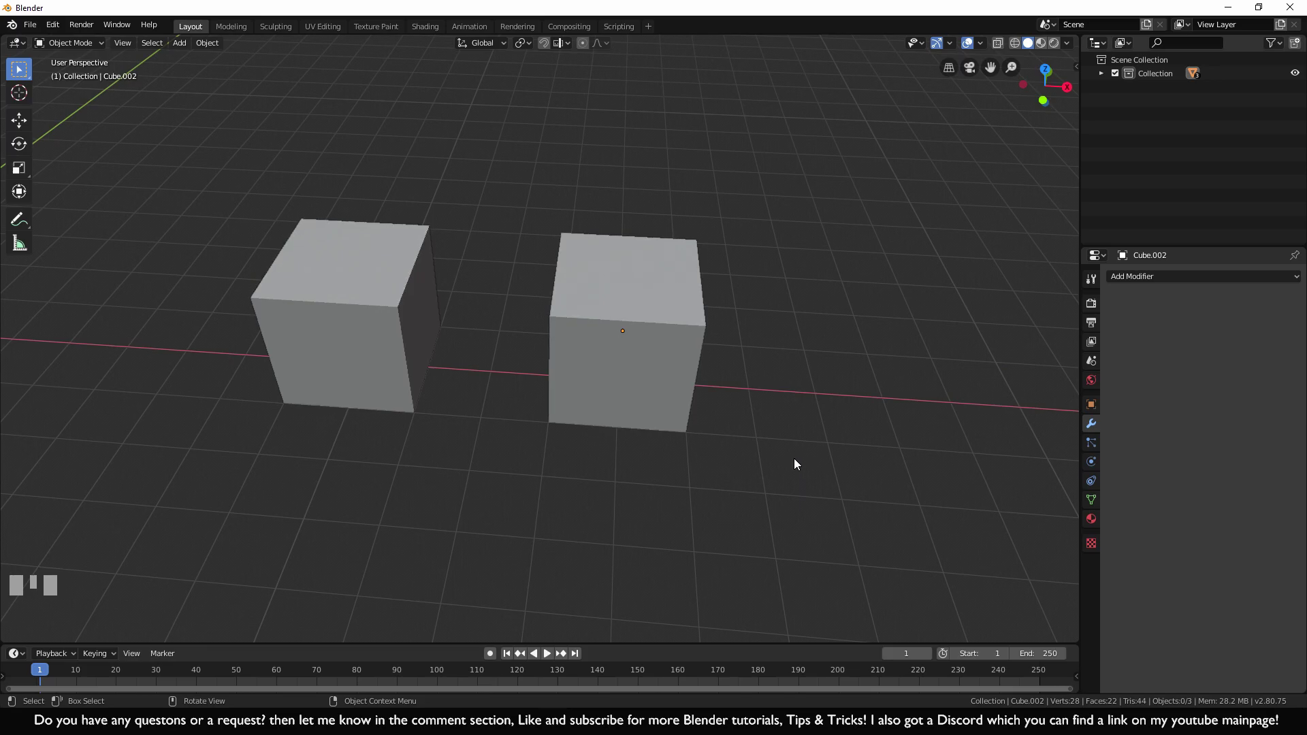
Add a Bevel modifier to the right-hand cube
left_click(681, 378)
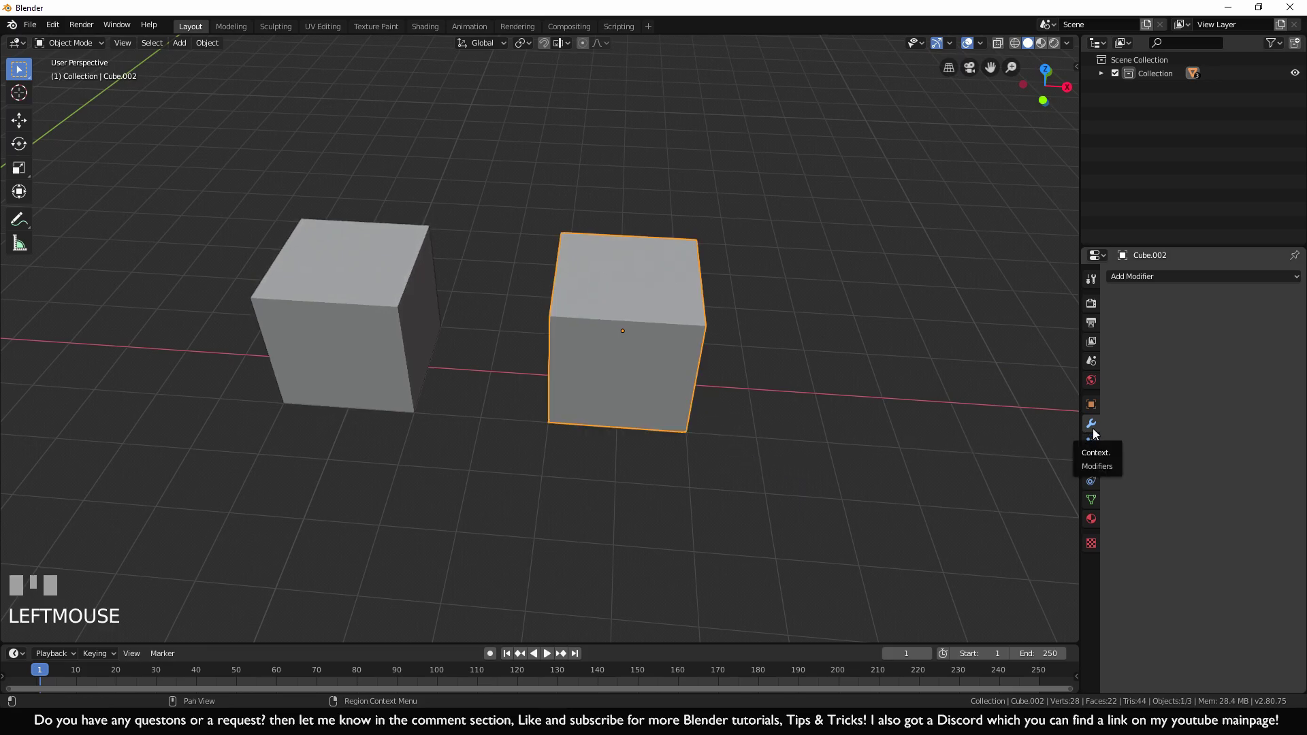
left_click(1134, 277)
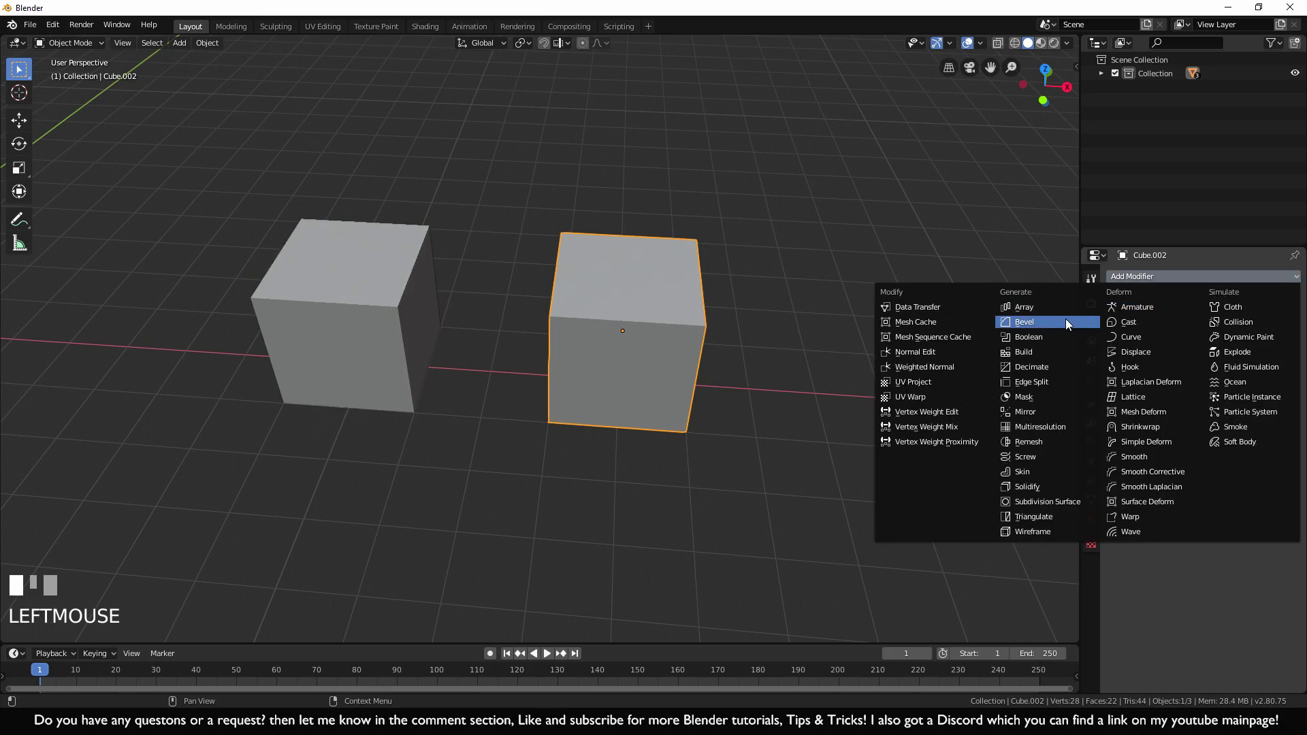
left_click(1018, 322)
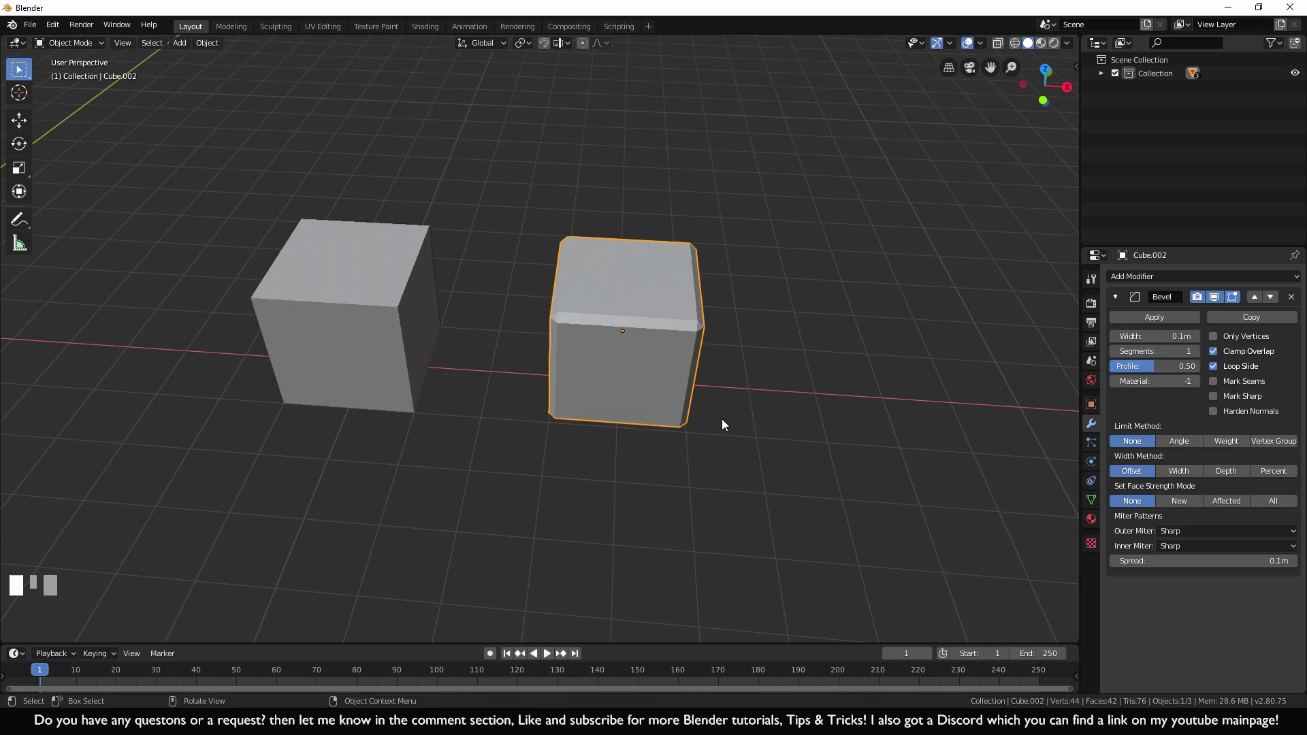
In Edit Mode on the left-hand cube, select the three vertices joining its front and right top edges and bevel those two edges
left_click(392, 300)
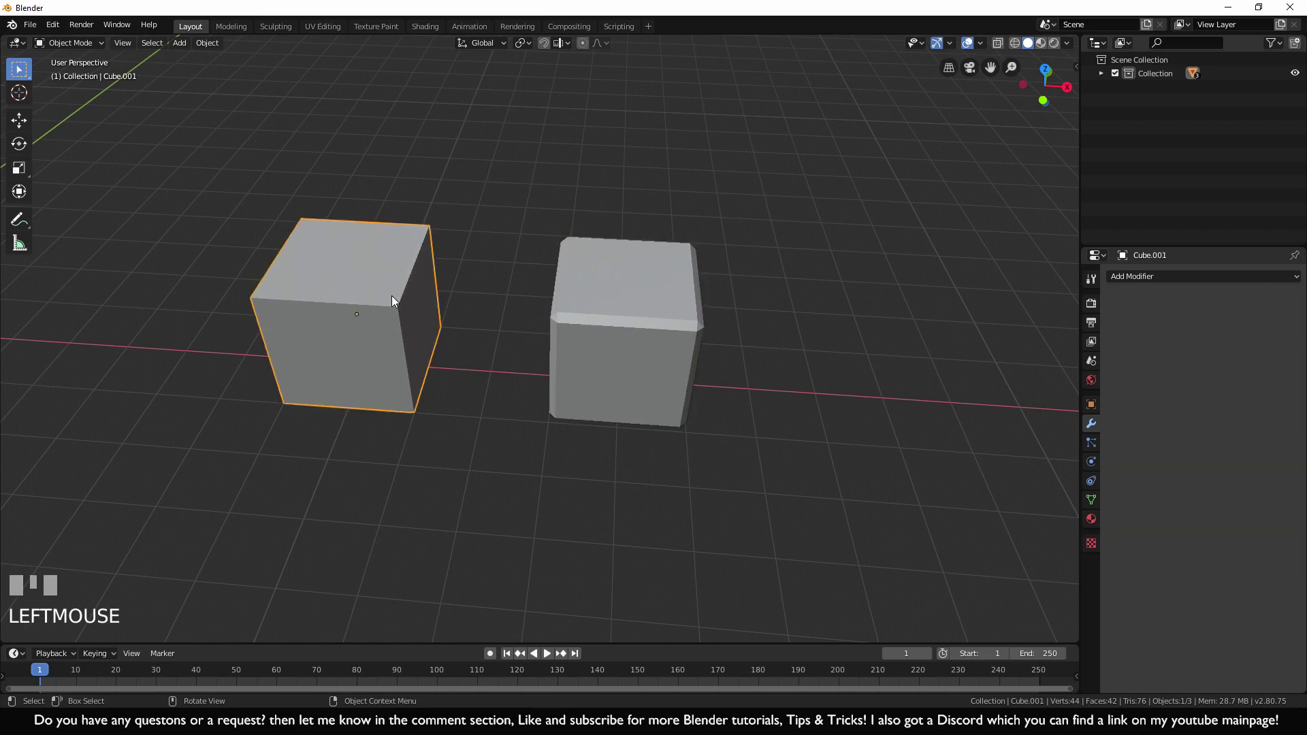
key("Tab")
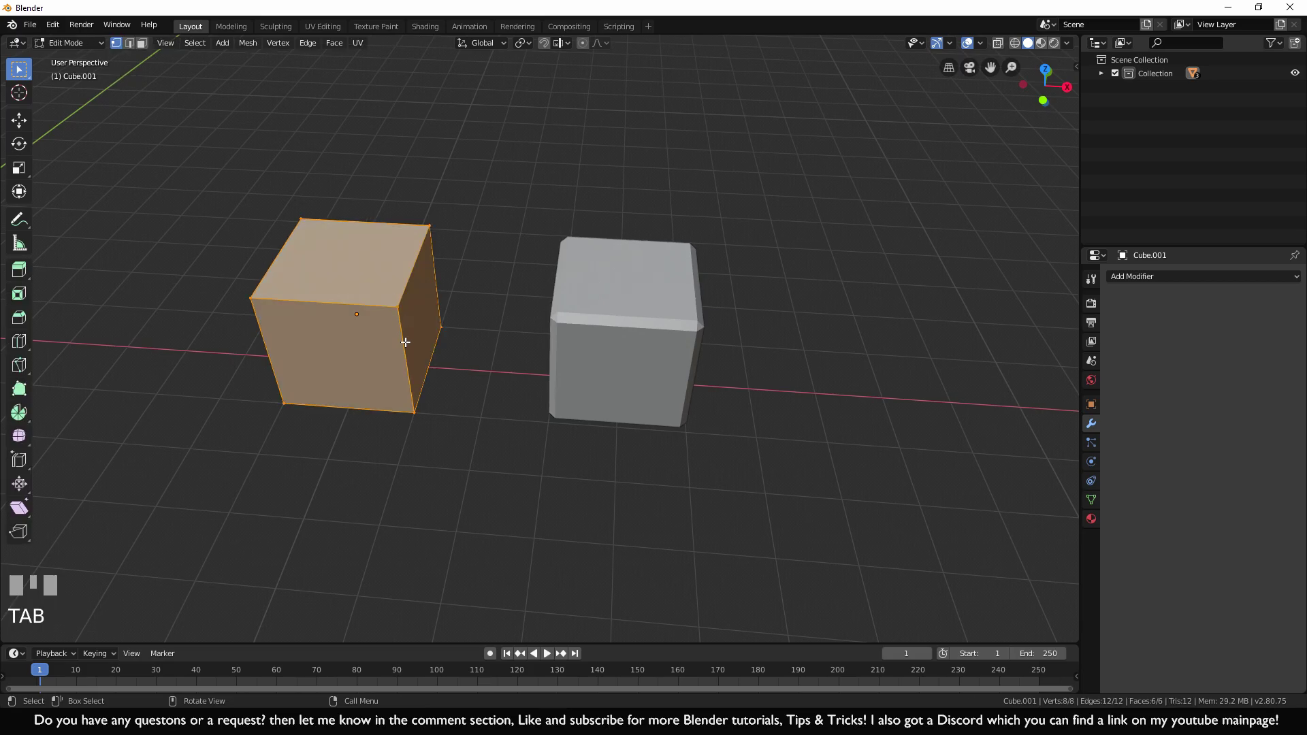
key("alt+a")
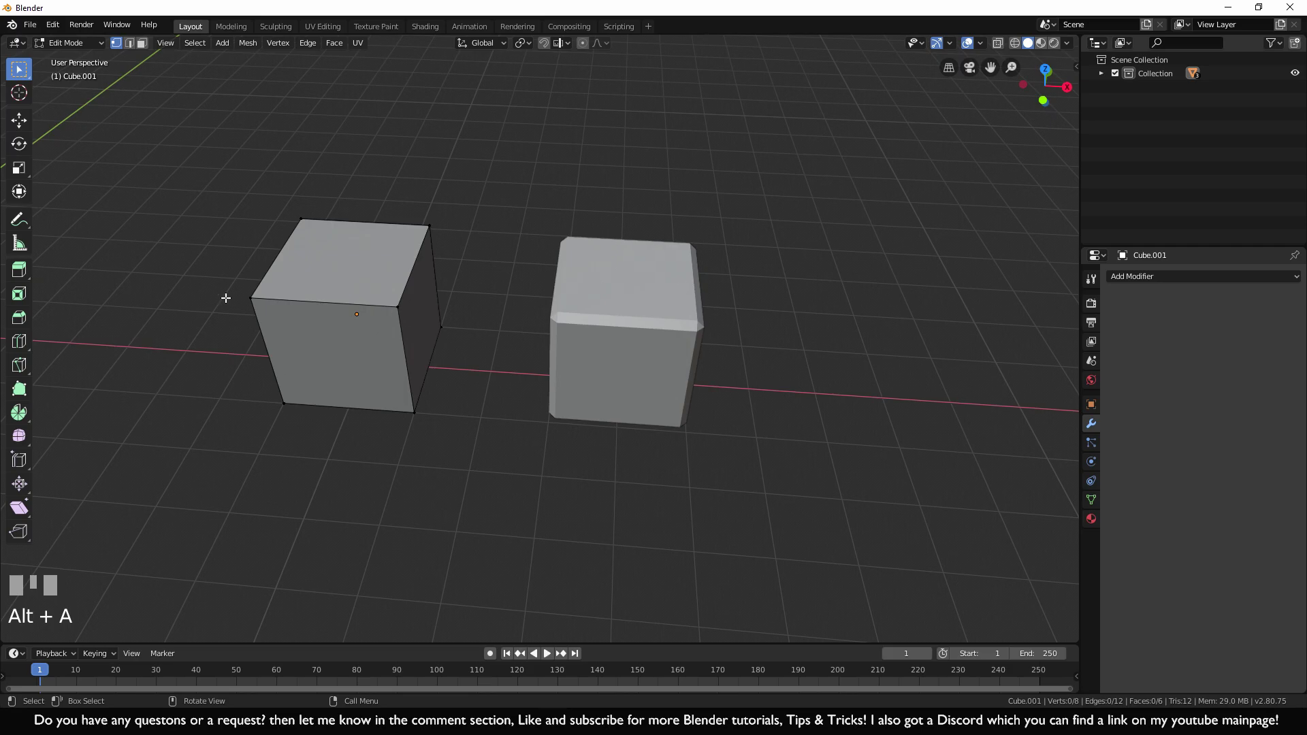
left_click(401, 310)
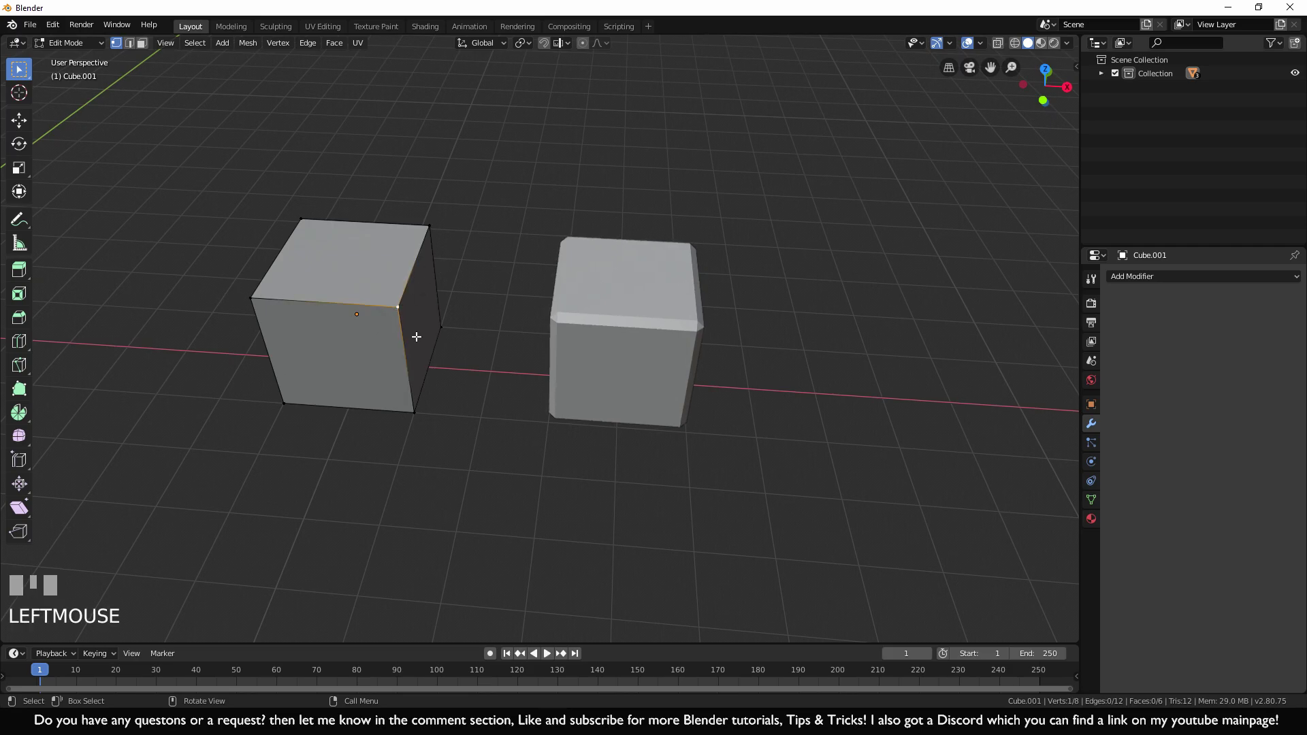
left_click(252, 300)
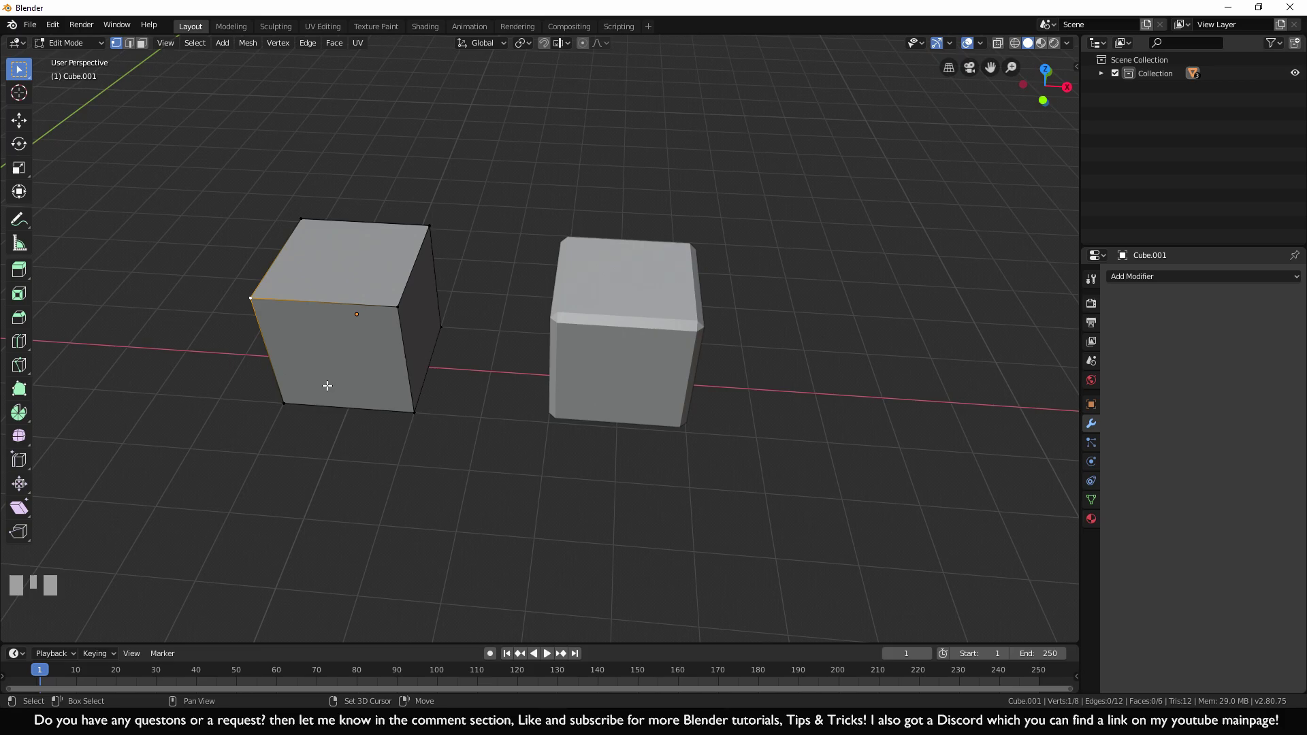
left_click(400, 307, "shift")
left_click(431, 228, "shift")
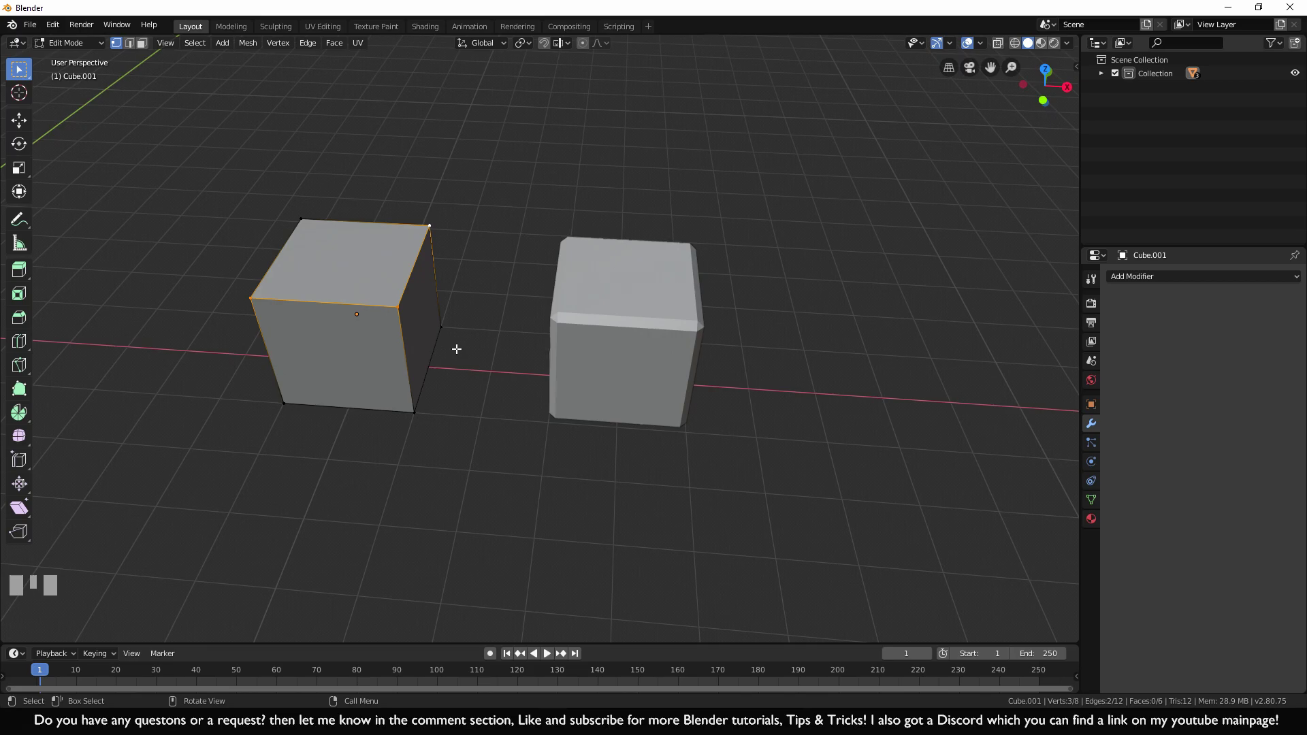
key("ctrl")
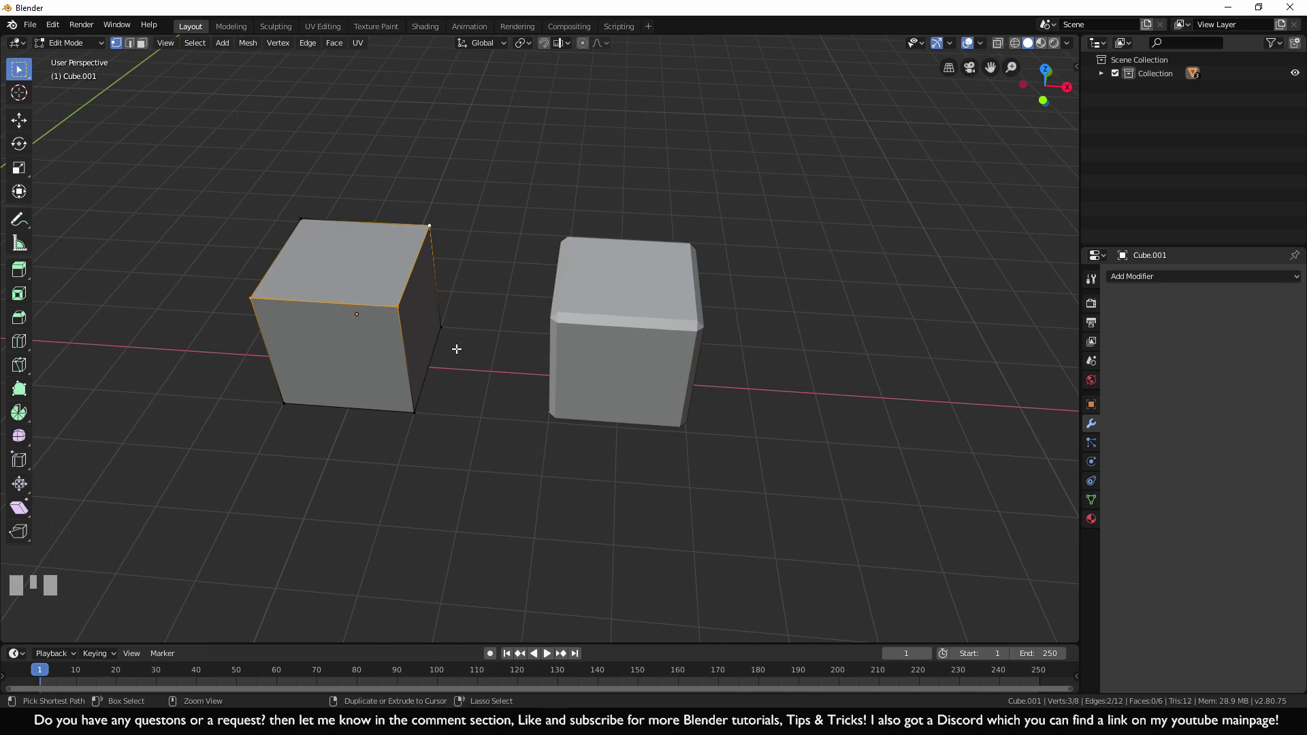
key("ctrl+b")
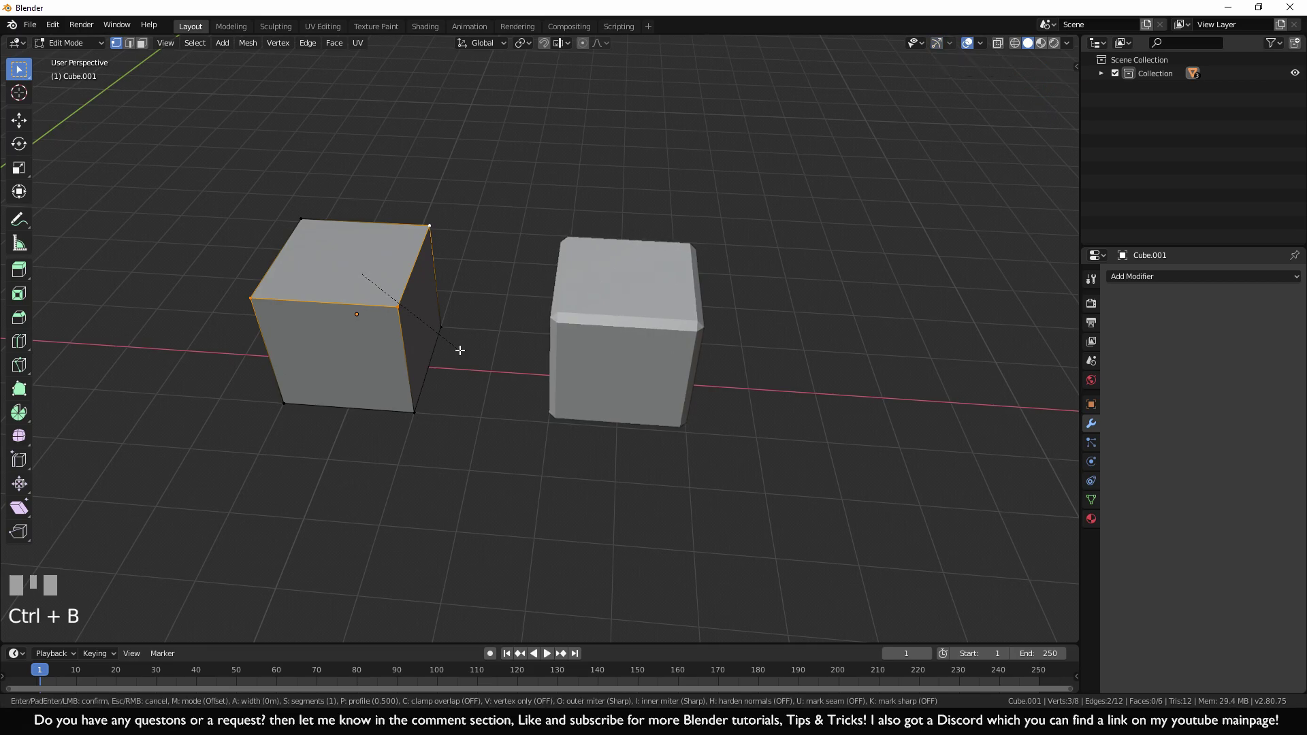
left_click(472, 364)
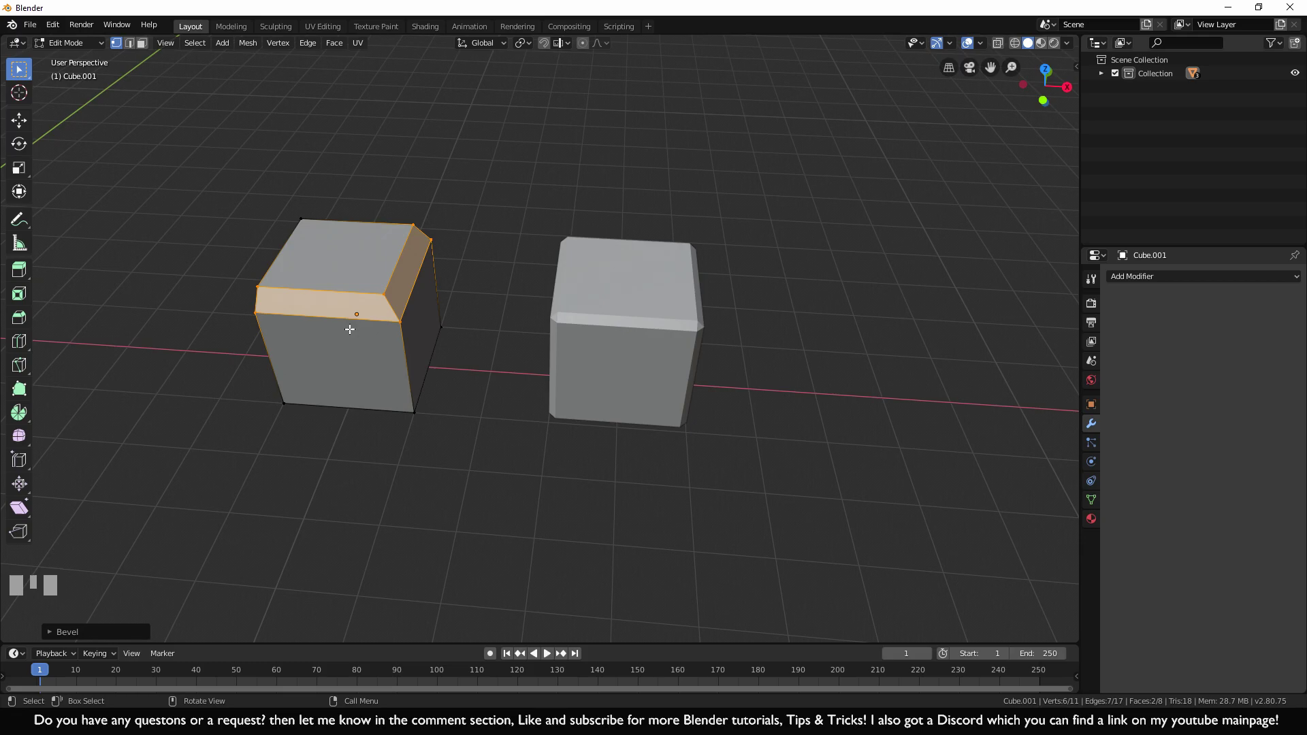
left_click(437, 434)
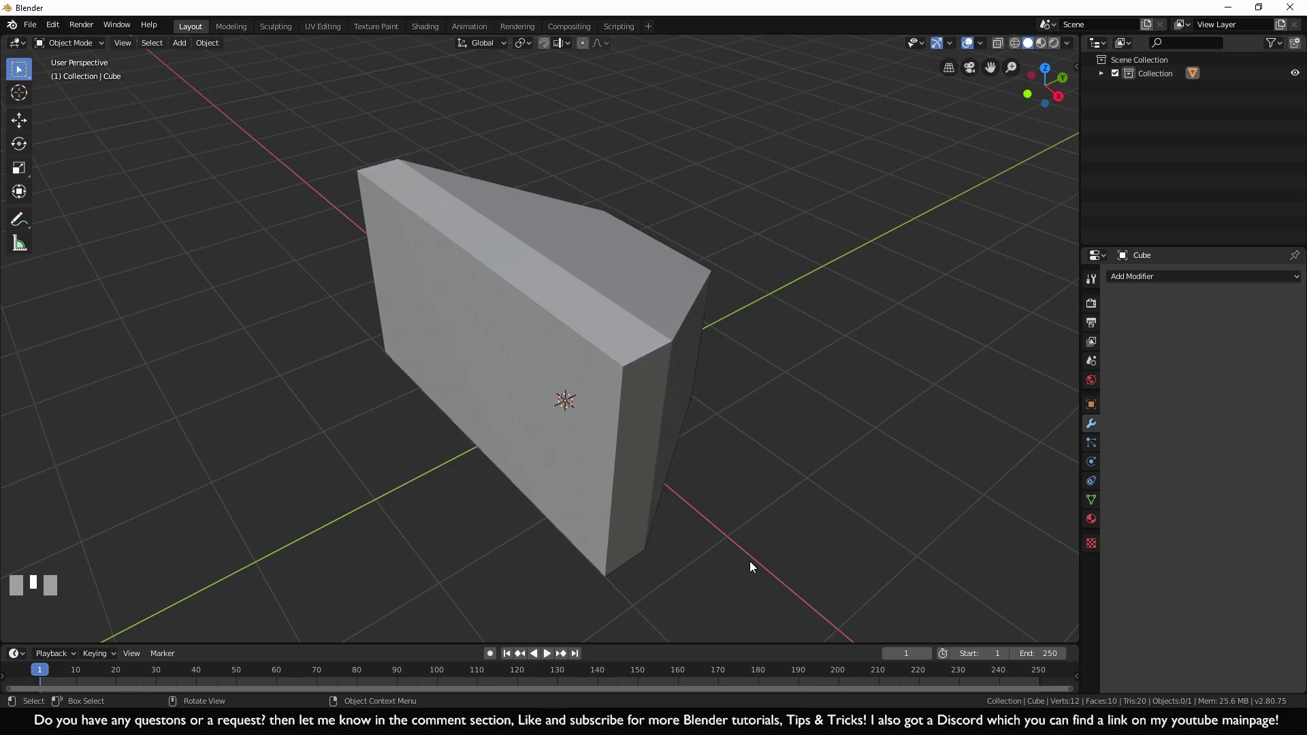
Enter Edit Mode on the tapered box, try to bevel all of its edges at once, and clear the selection
left_click(586, 358)
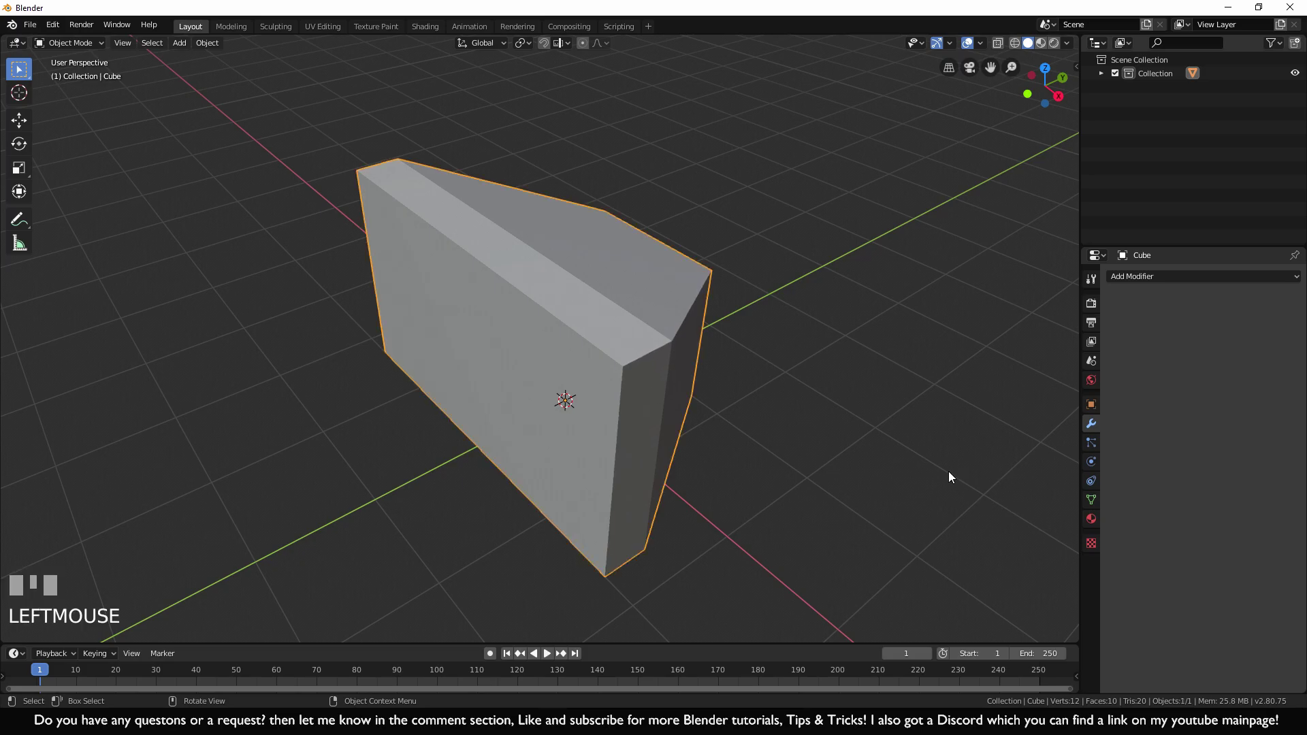
key("Tab")
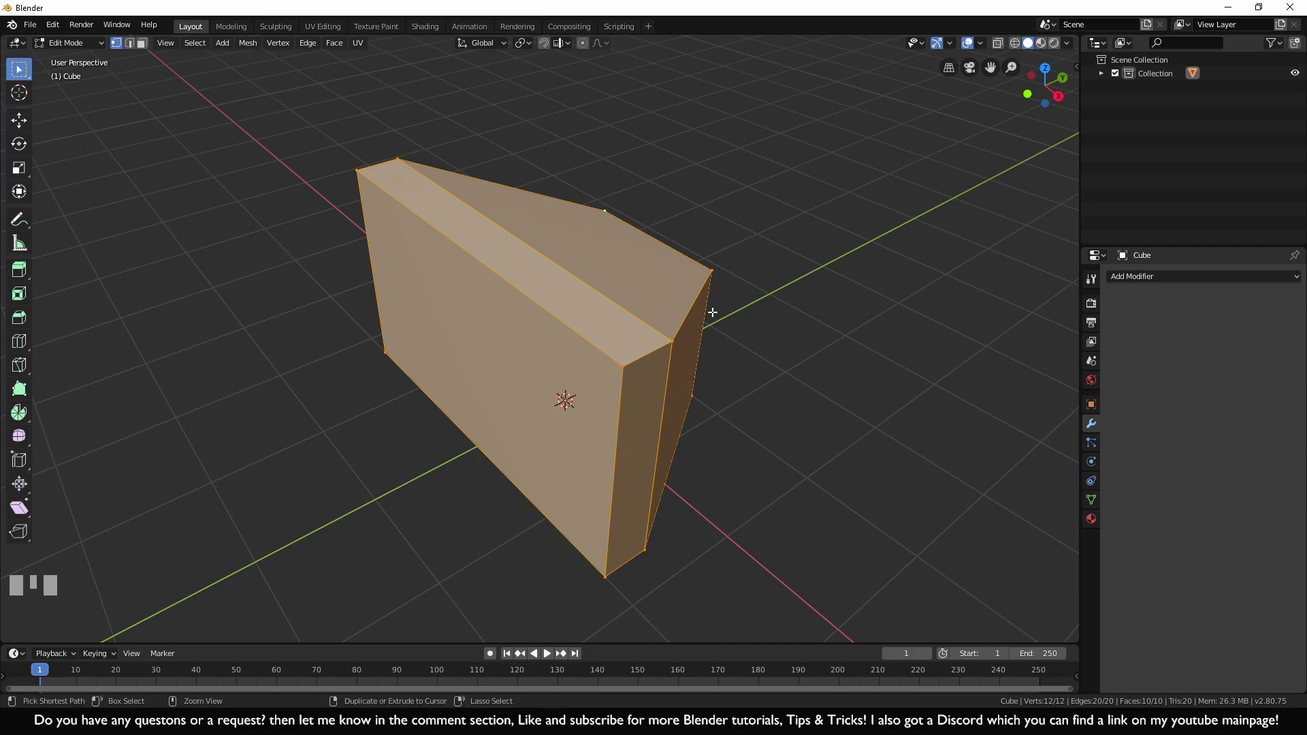
key("ctrl+b")
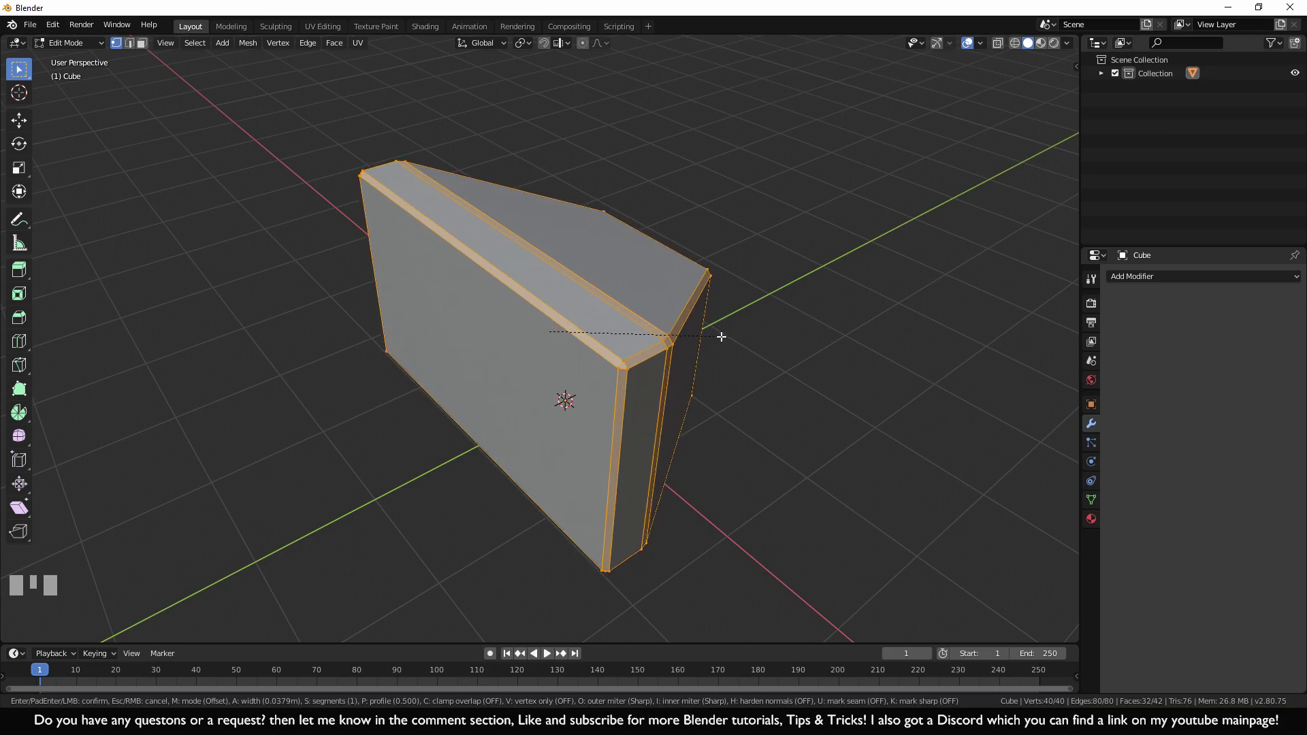
key("Escape")
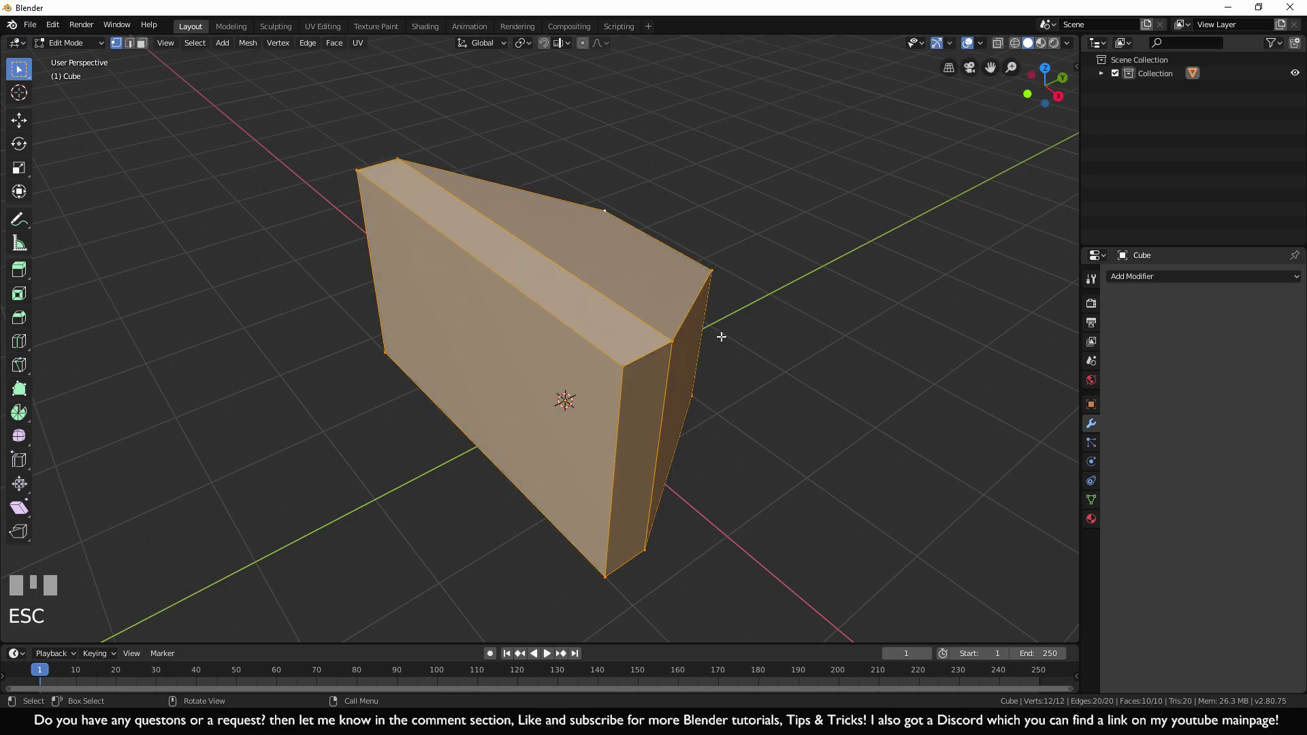
key("alt+a")
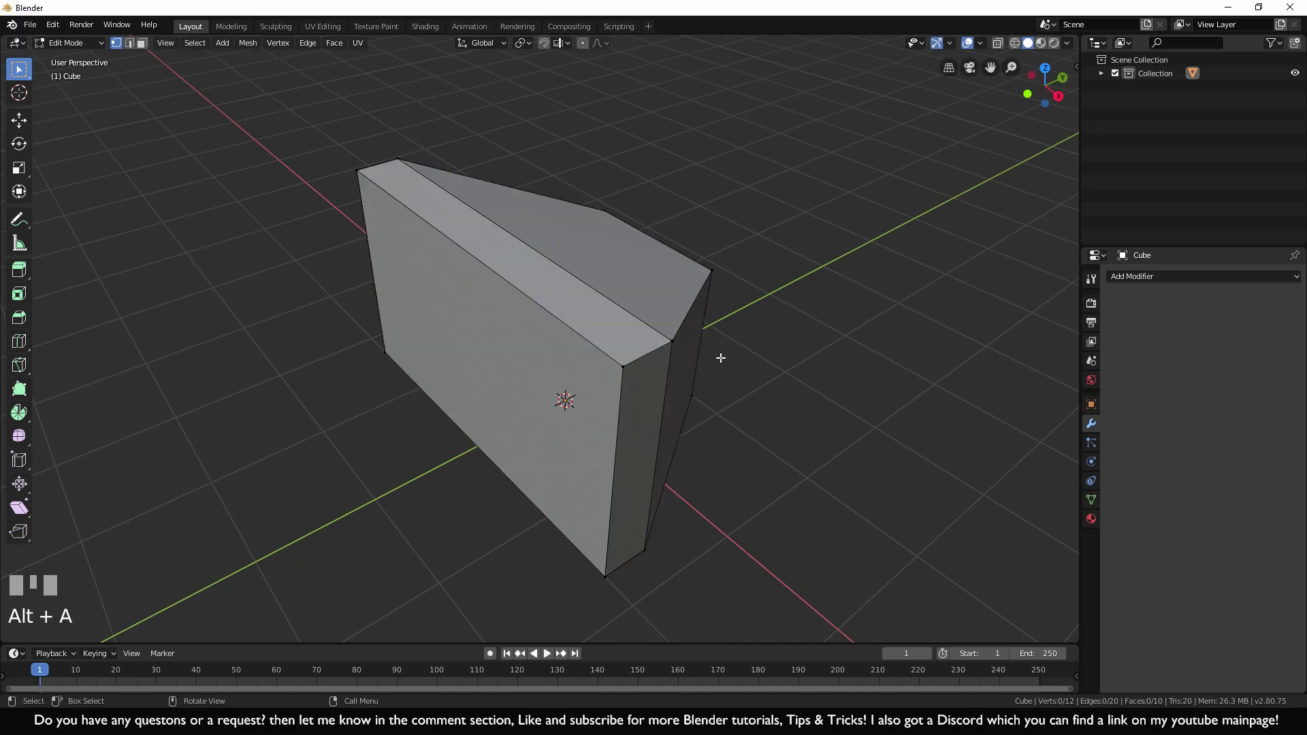
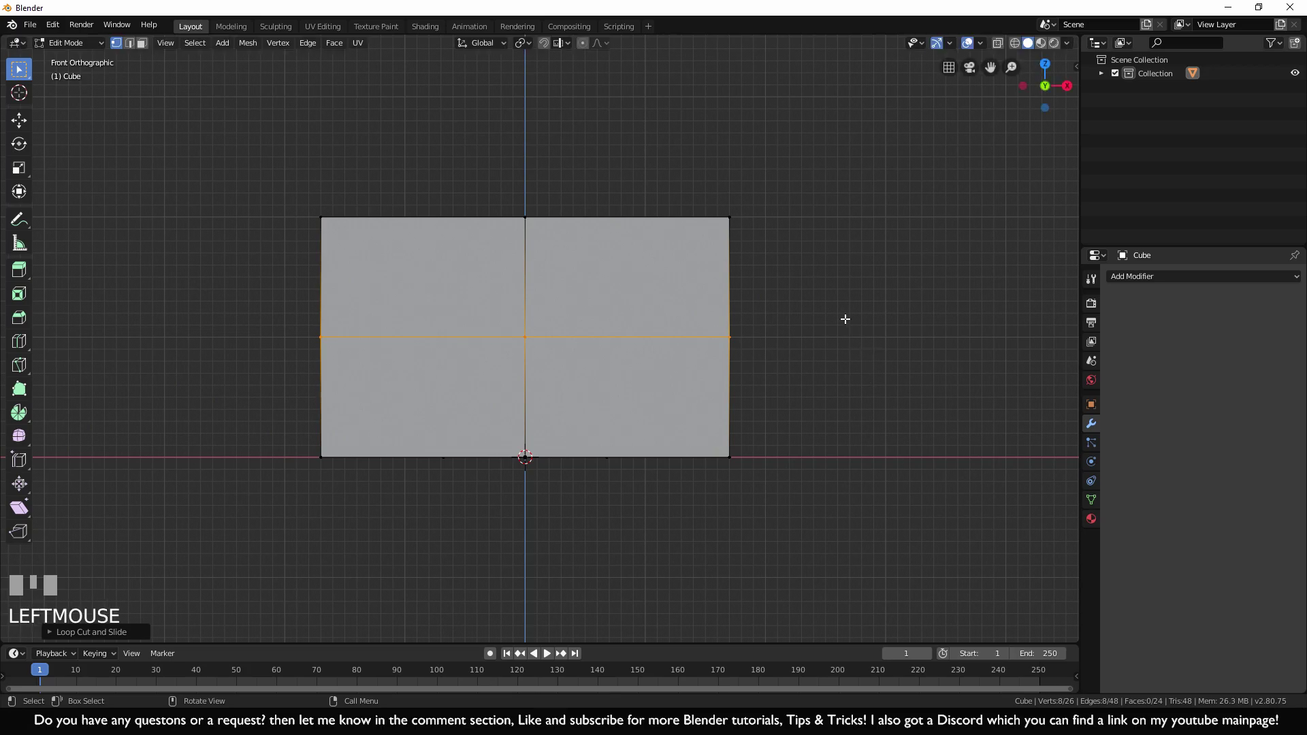
Select the whole box mesh and deselect the vertices where the loop cuts cross on its front, top and right sides
middle_click_drag(845, 318, 703, 480)
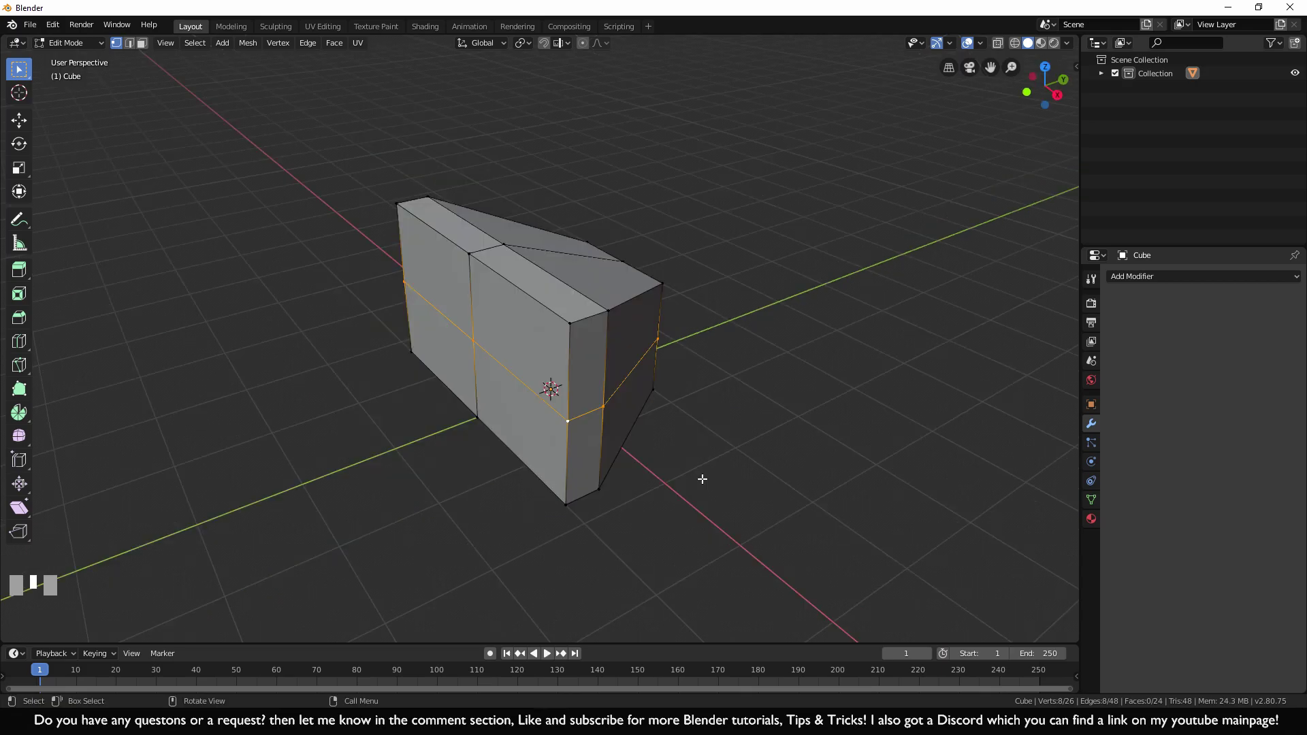
key("a")
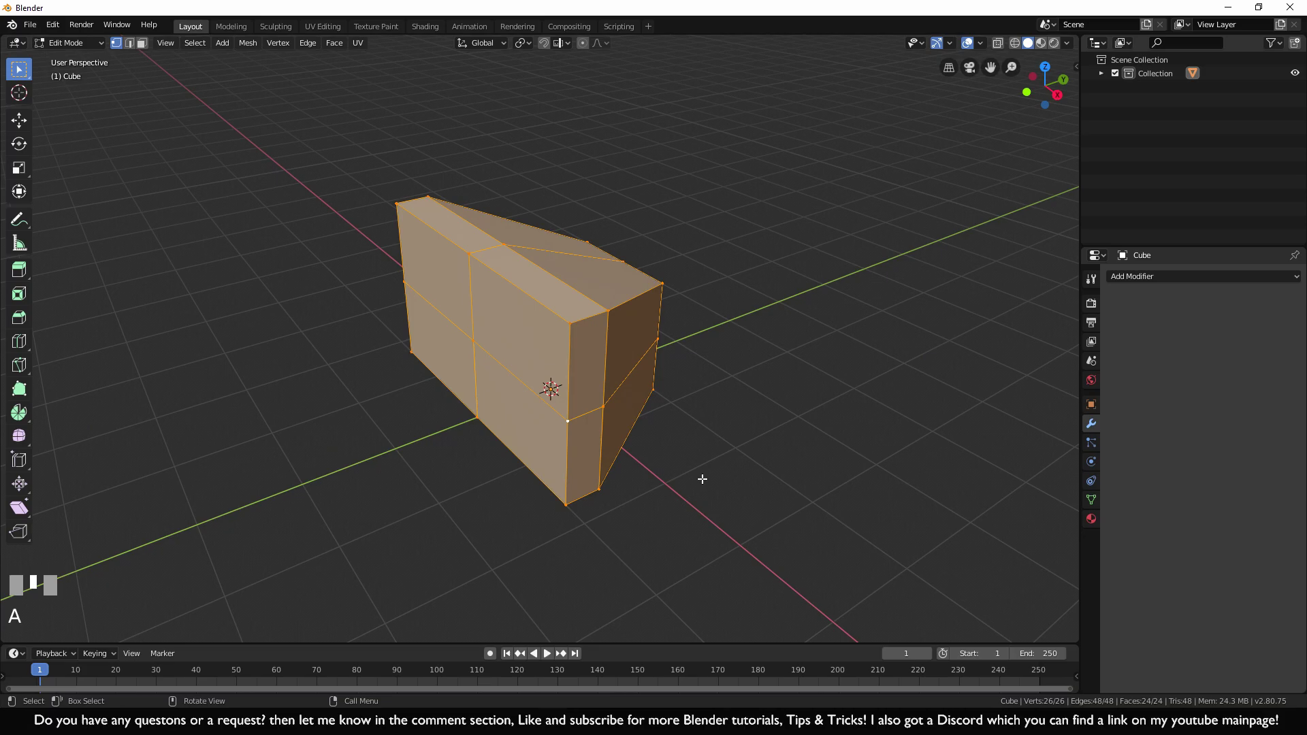
left_click(474, 338, "shift")
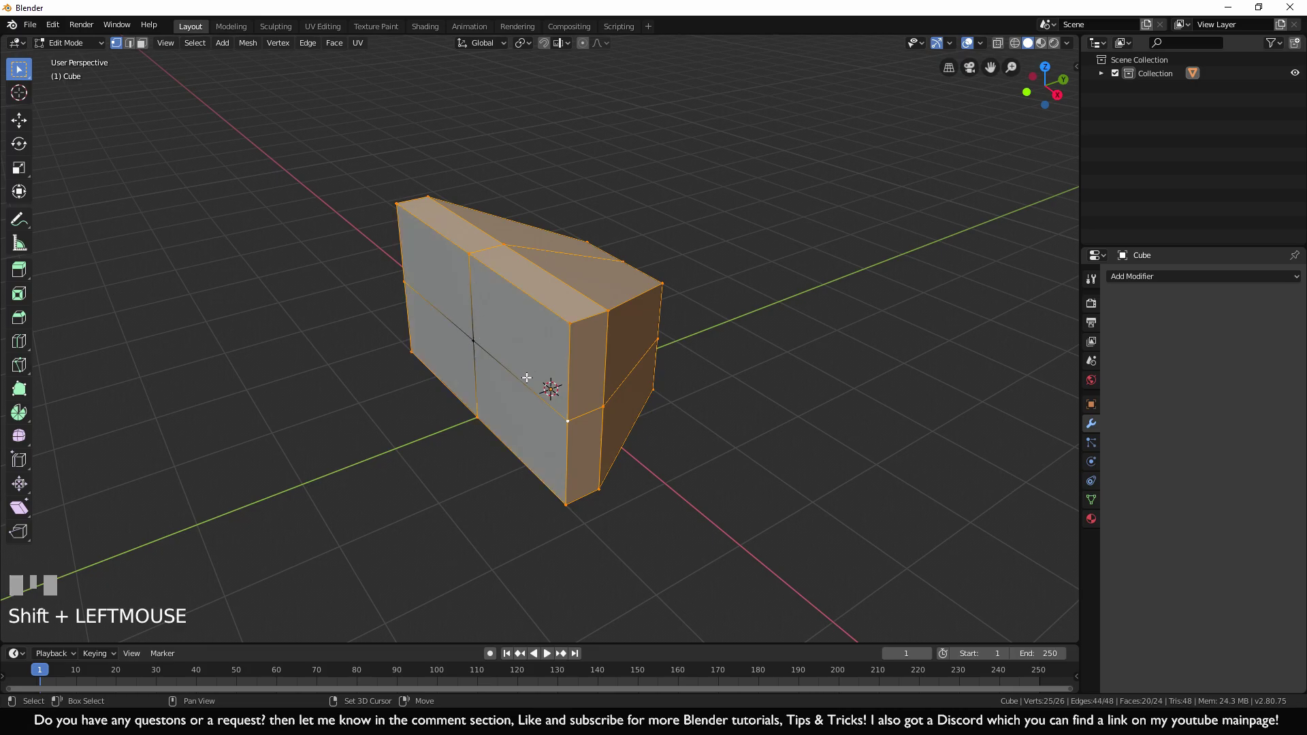
left_click(506, 242, "shift")
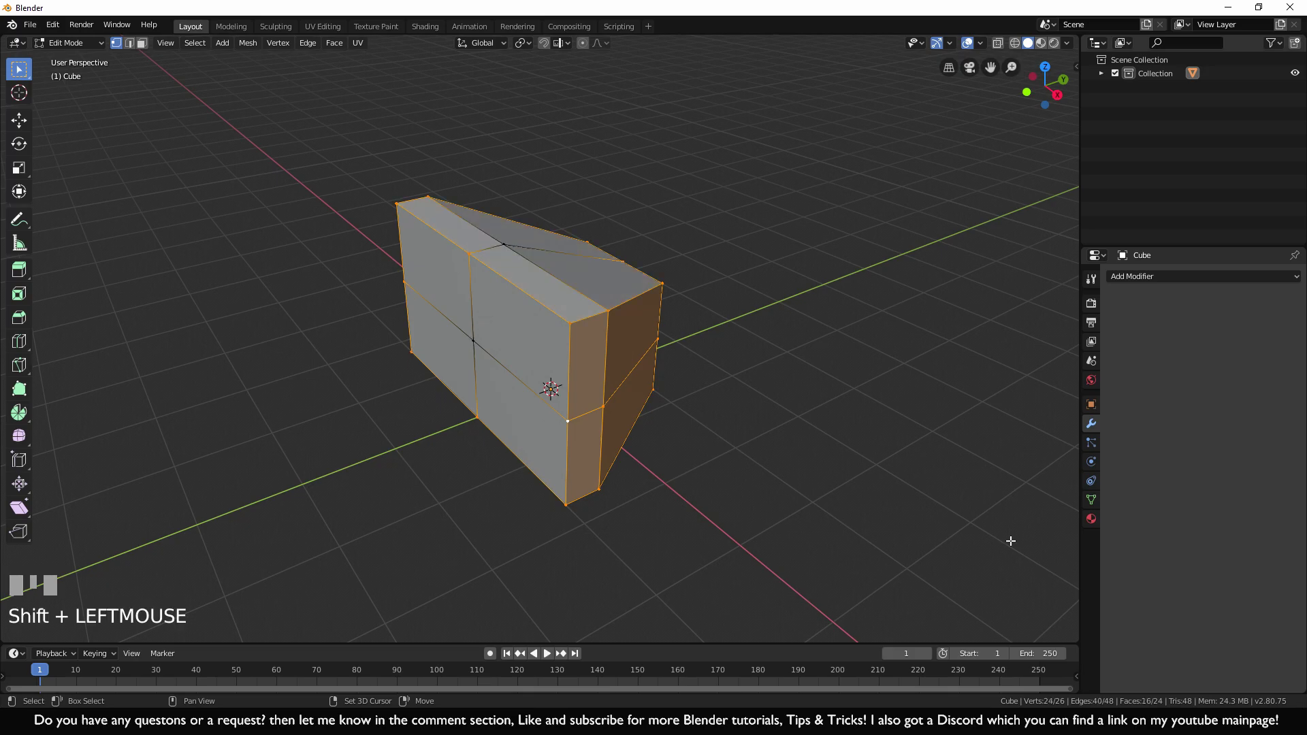
left_click(604, 407, "shift")
Deselect the remaining loop-cut crossing vertices on the box's rear, left and bottom sides
middle_click_drag(796, 443, 559, 367)
left_click(559, 367, "shift")
middle_click_drag(837, 447, 623, 381)
left_click(616, 338, "shift")
middle_click_drag(646, 493, 653, 388)
left_click(600, 389, "shift")
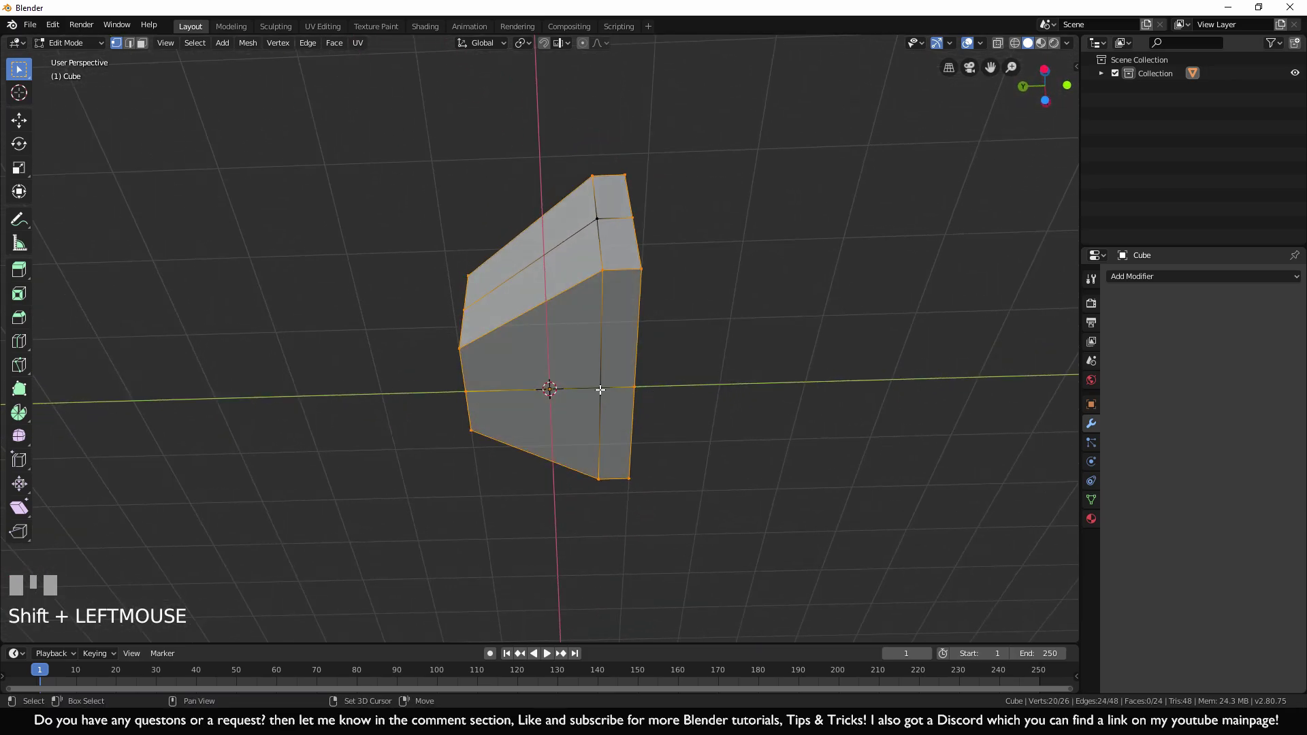
middle_click_drag(797, 303, 450, 353)
middle_click_drag(925, 445, 820, 428)
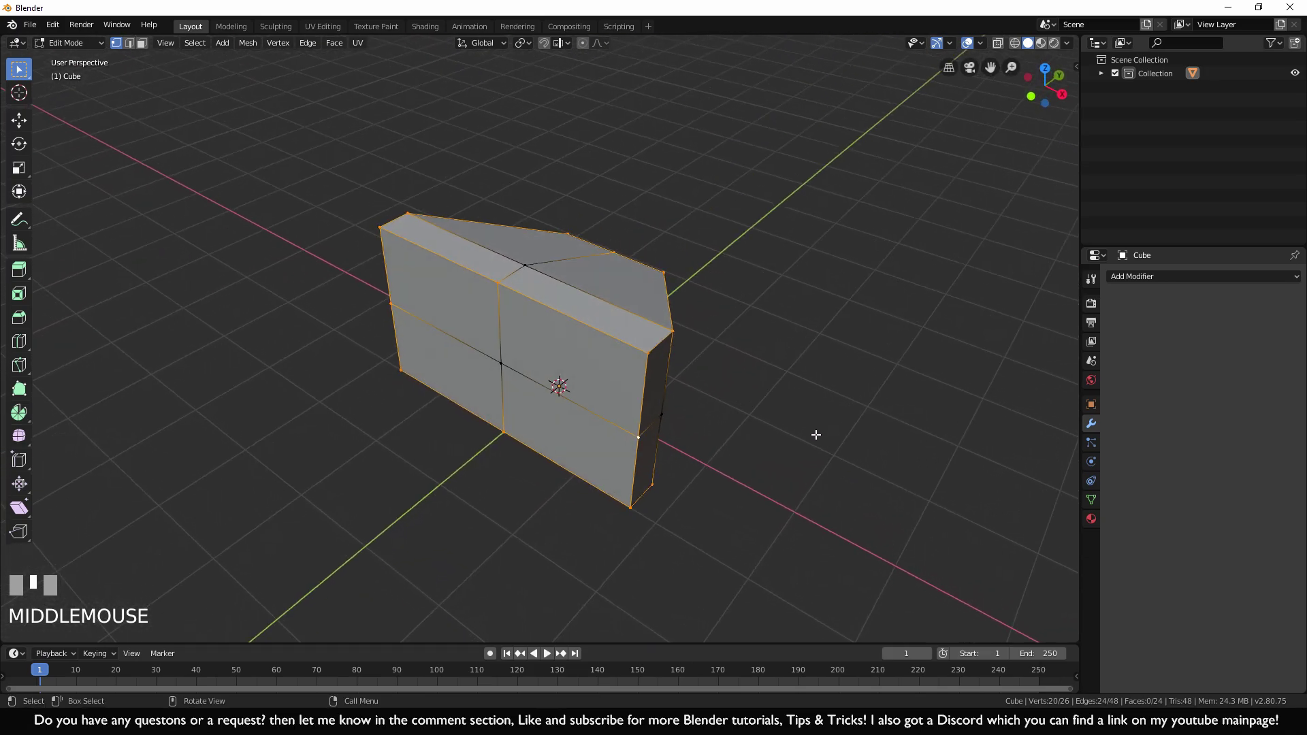
key("ctrl")
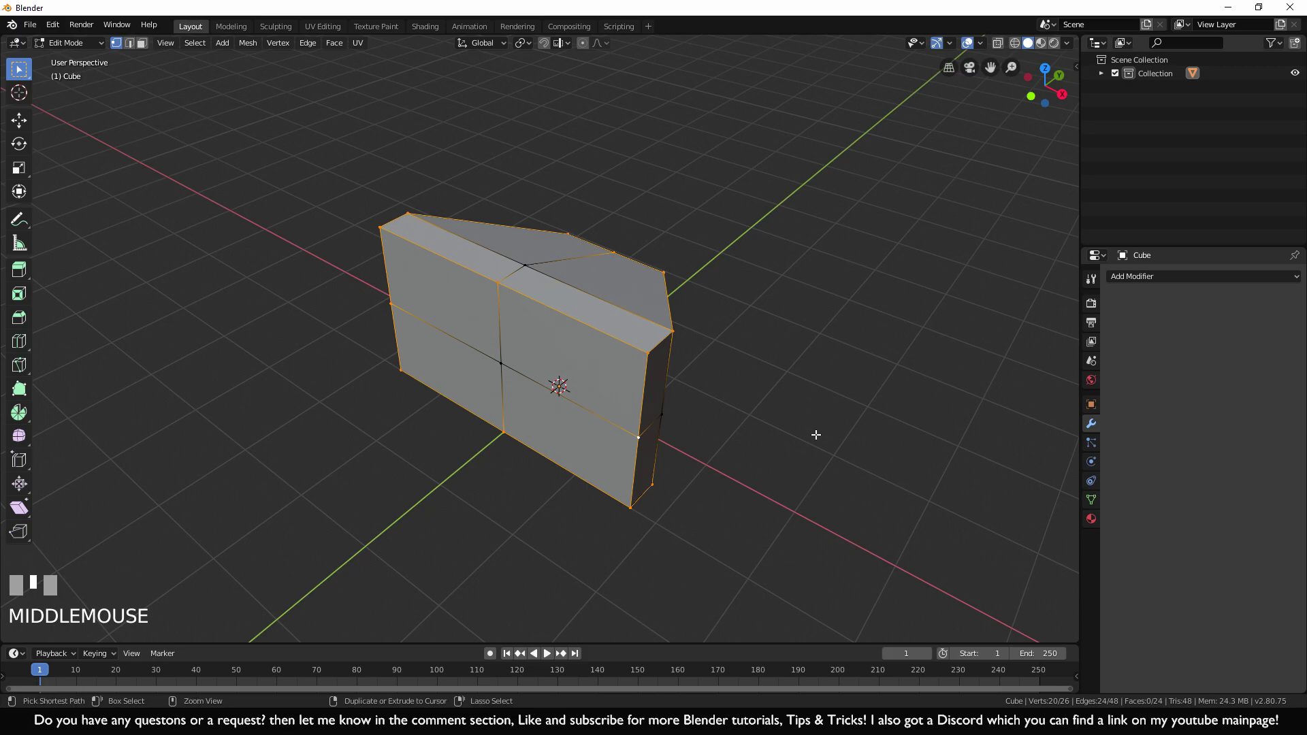
Bevel the selected outer edges of the tapered box slightly, and clear the selection
key("ctrl+b")
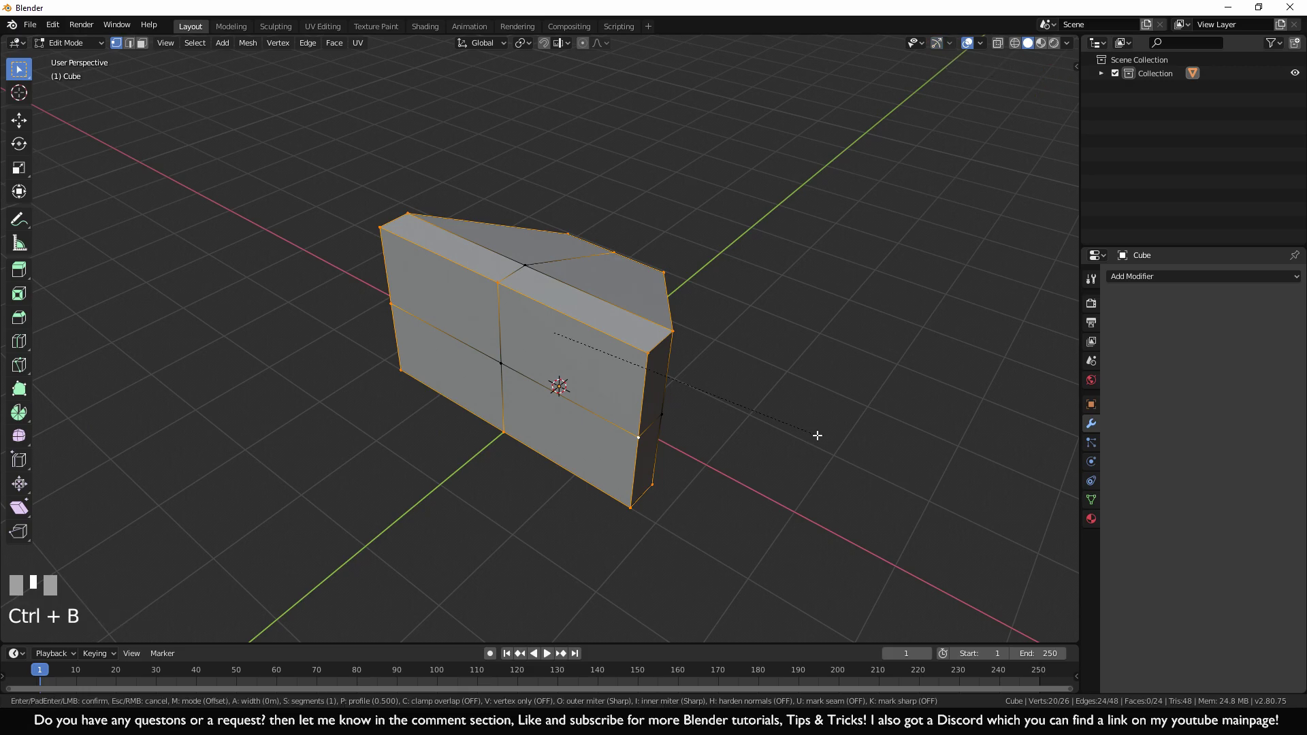
left_click(824, 436)
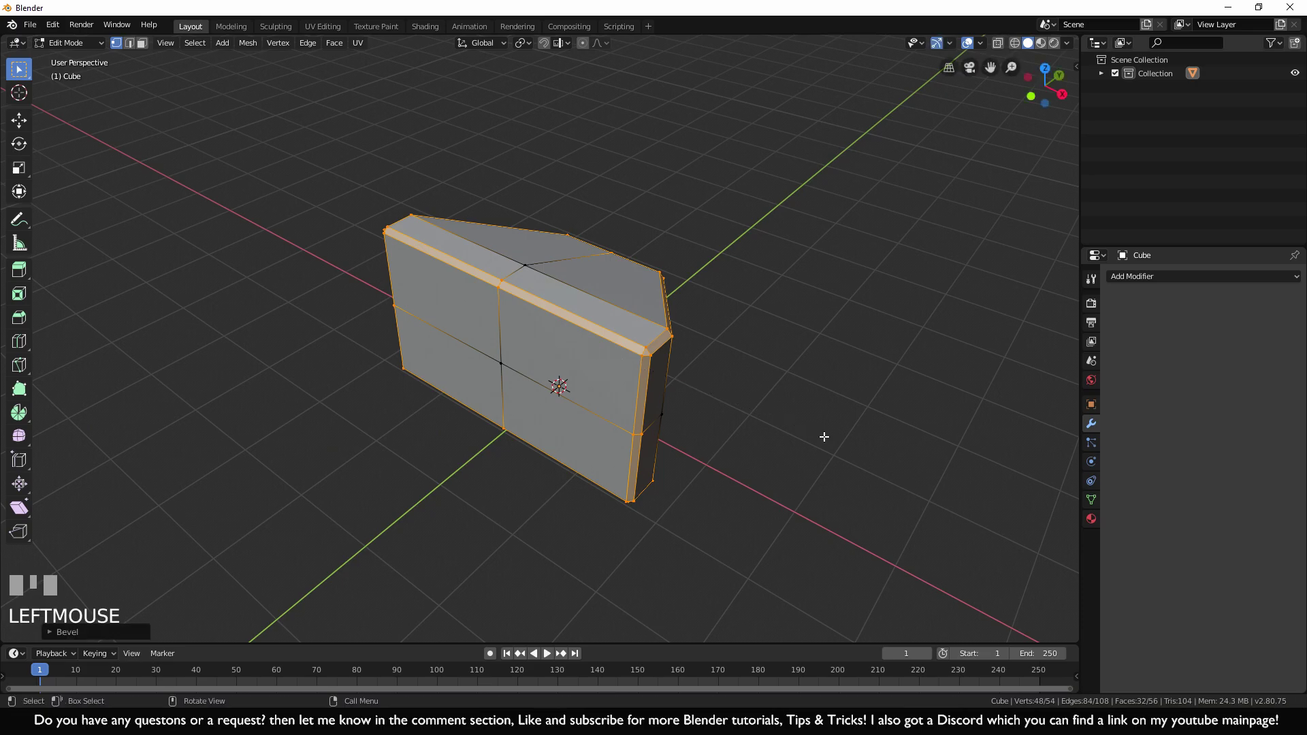
middle_click_drag(881, 496, 745, 410)
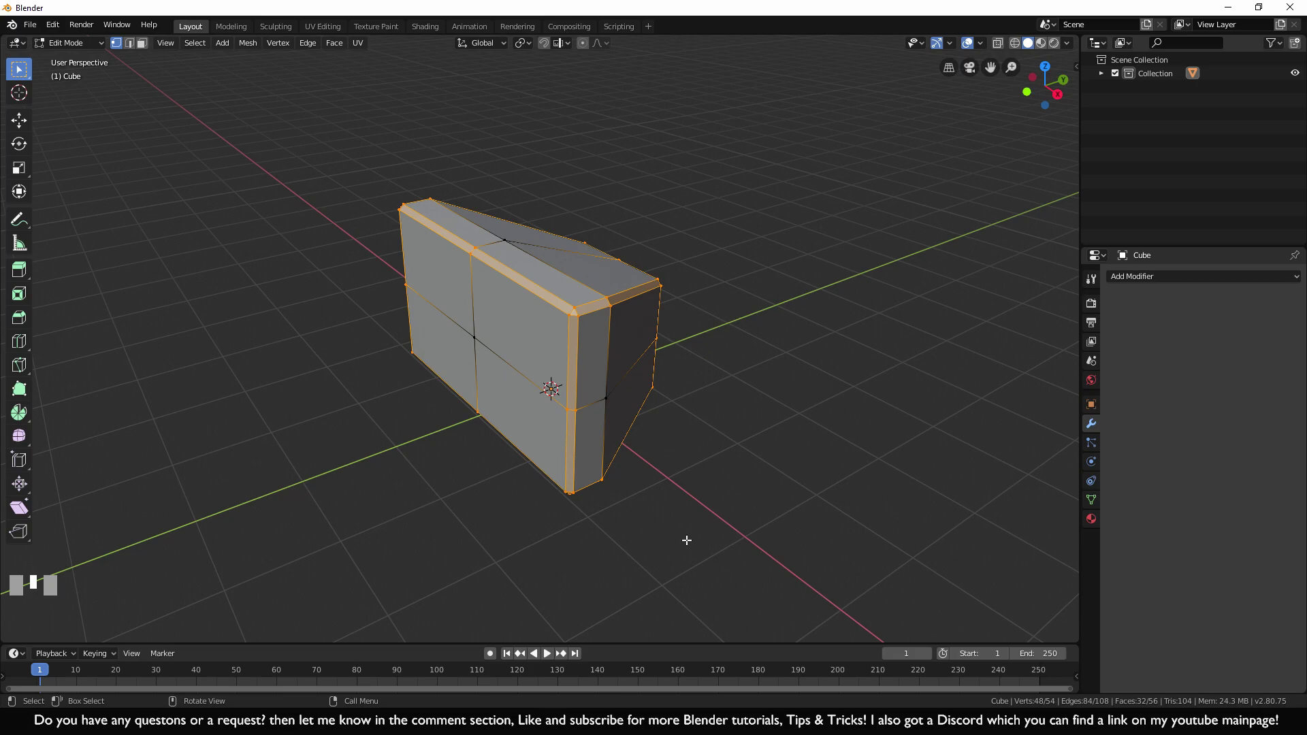
key("alt+a")
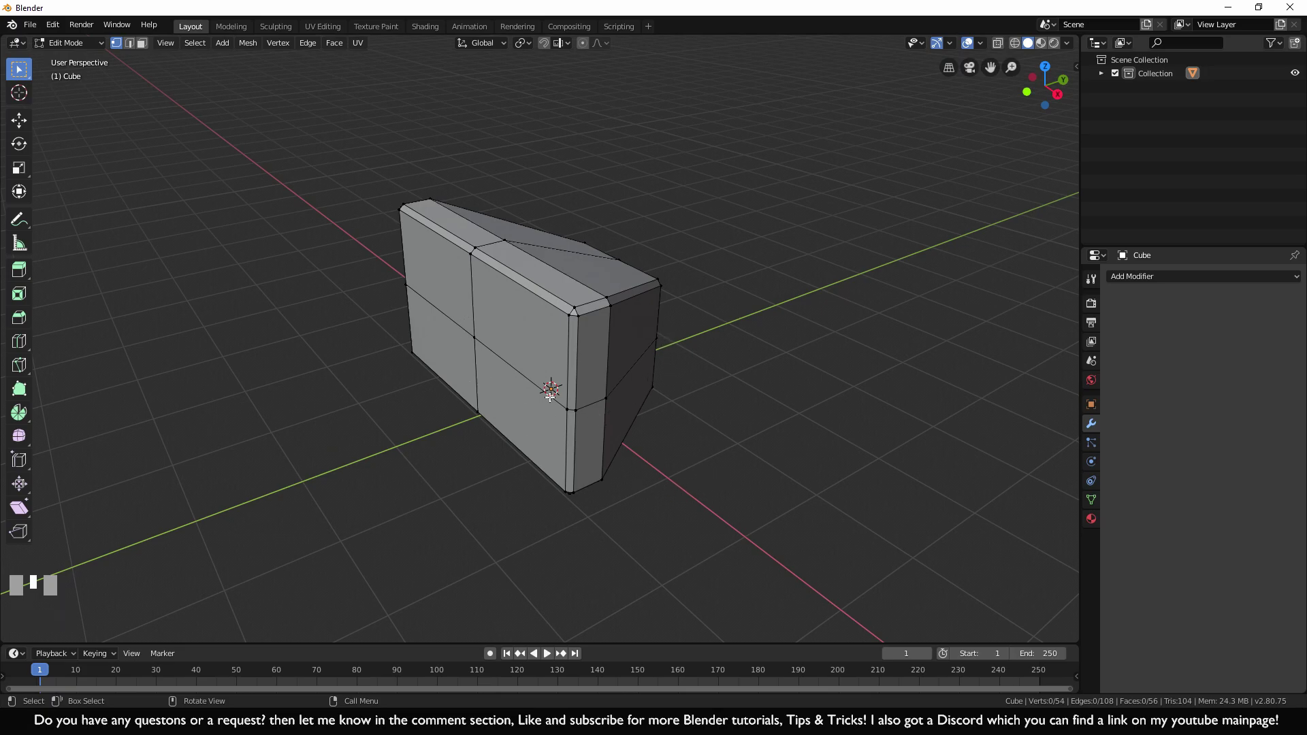
Select the horizontal edge loop around the middle of the box and delete its vertices
key("alt")
left_click(512, 366, "alt")
middle_click_drag(783, 369, 281, 407)
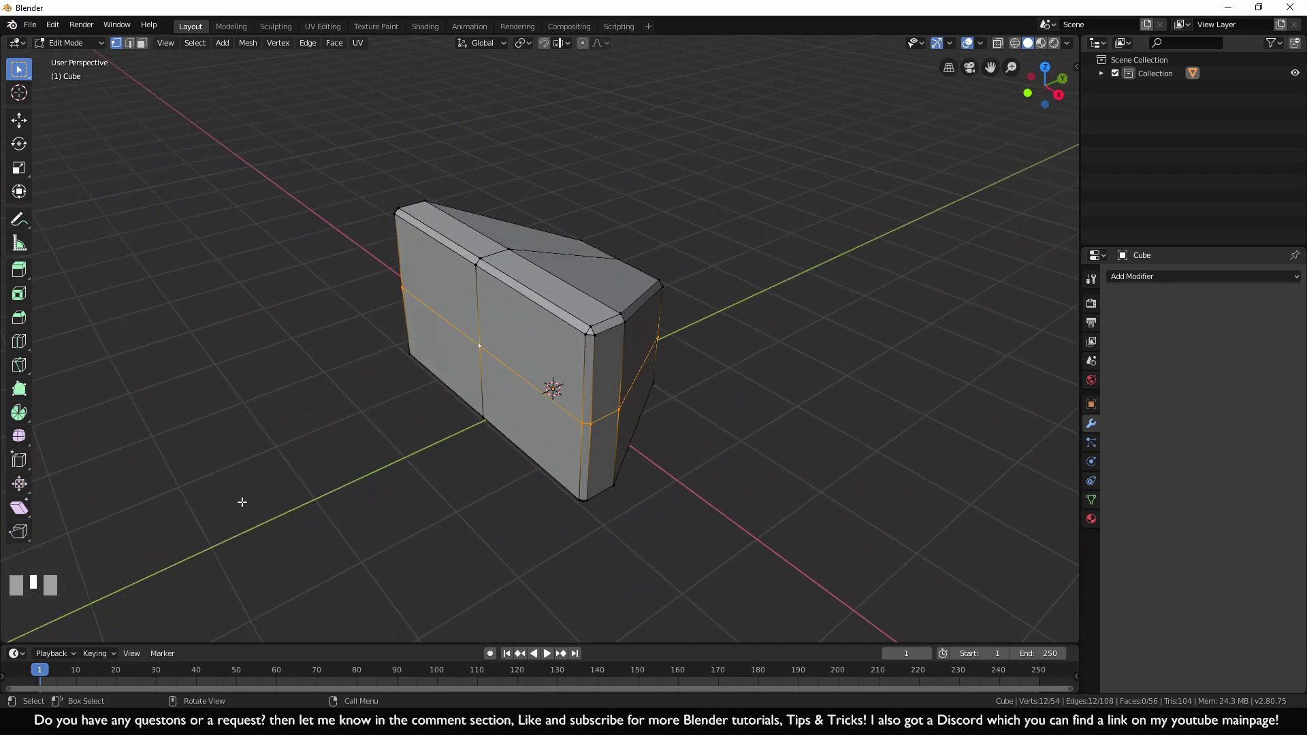
key("Delete")
key("x")
key("x")
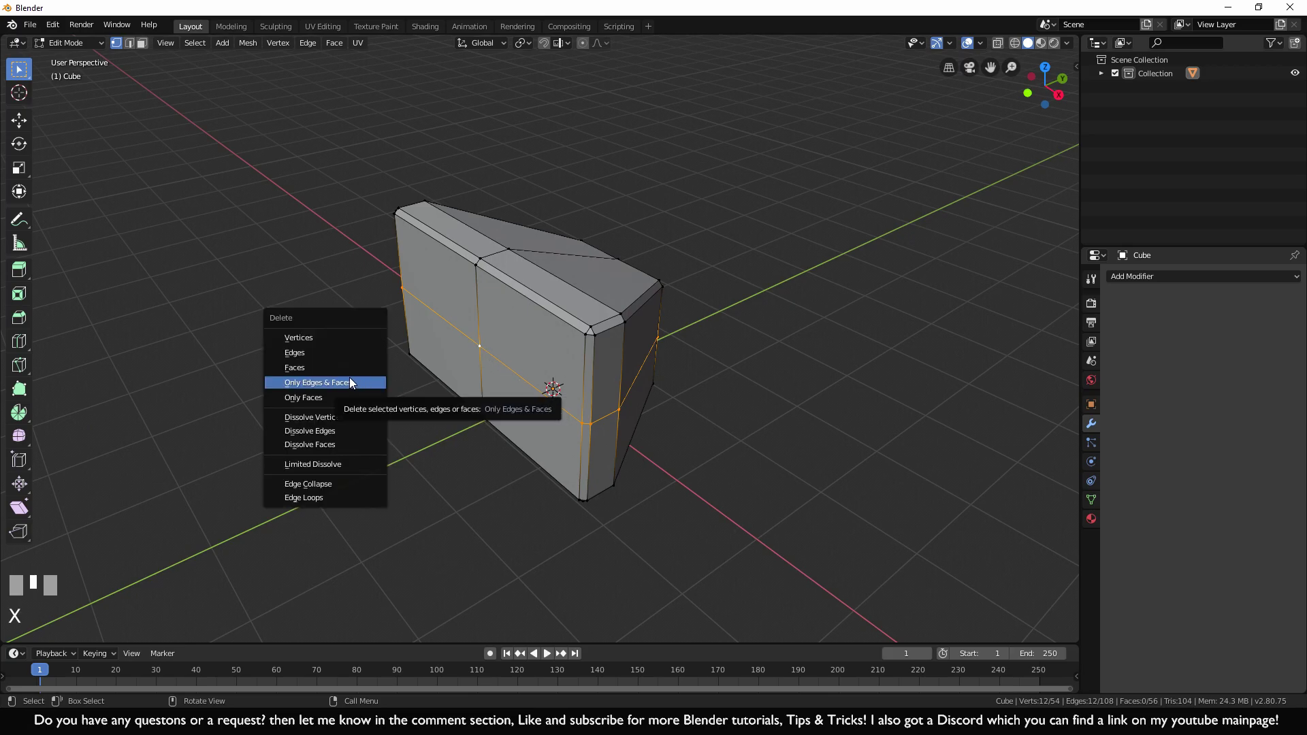
left_click(315, 350)
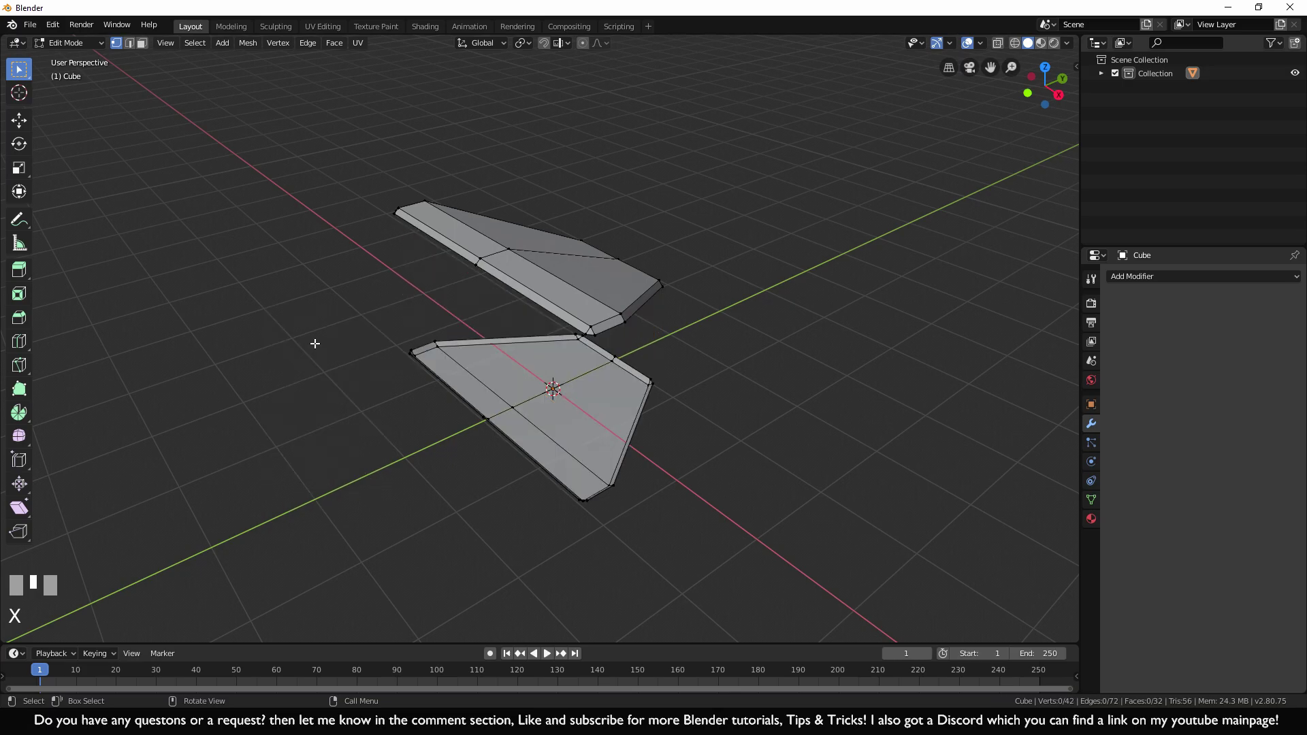
Select the middle and right-hand front vertices on both the upper and lower halves and fill a face between them
middle_click_drag(432, 426, 845, 414)
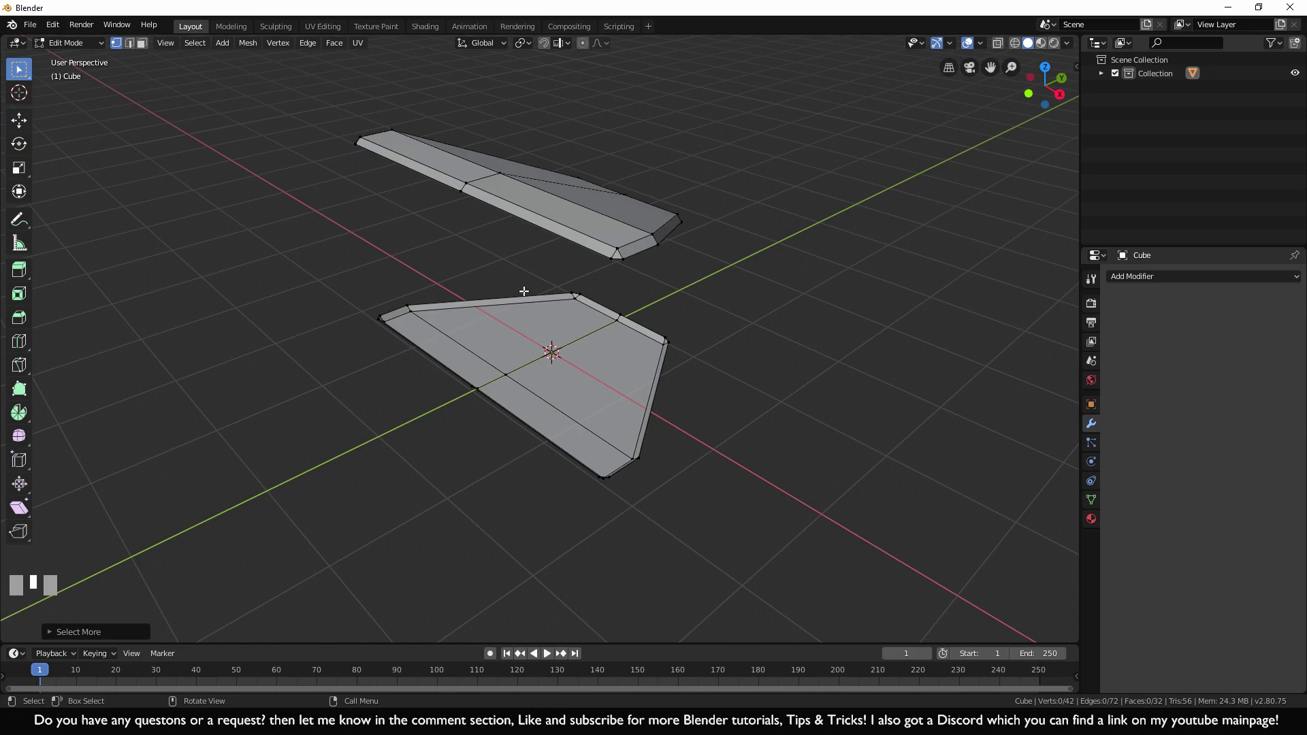
key("shift")
left_click(461, 193, "shift")
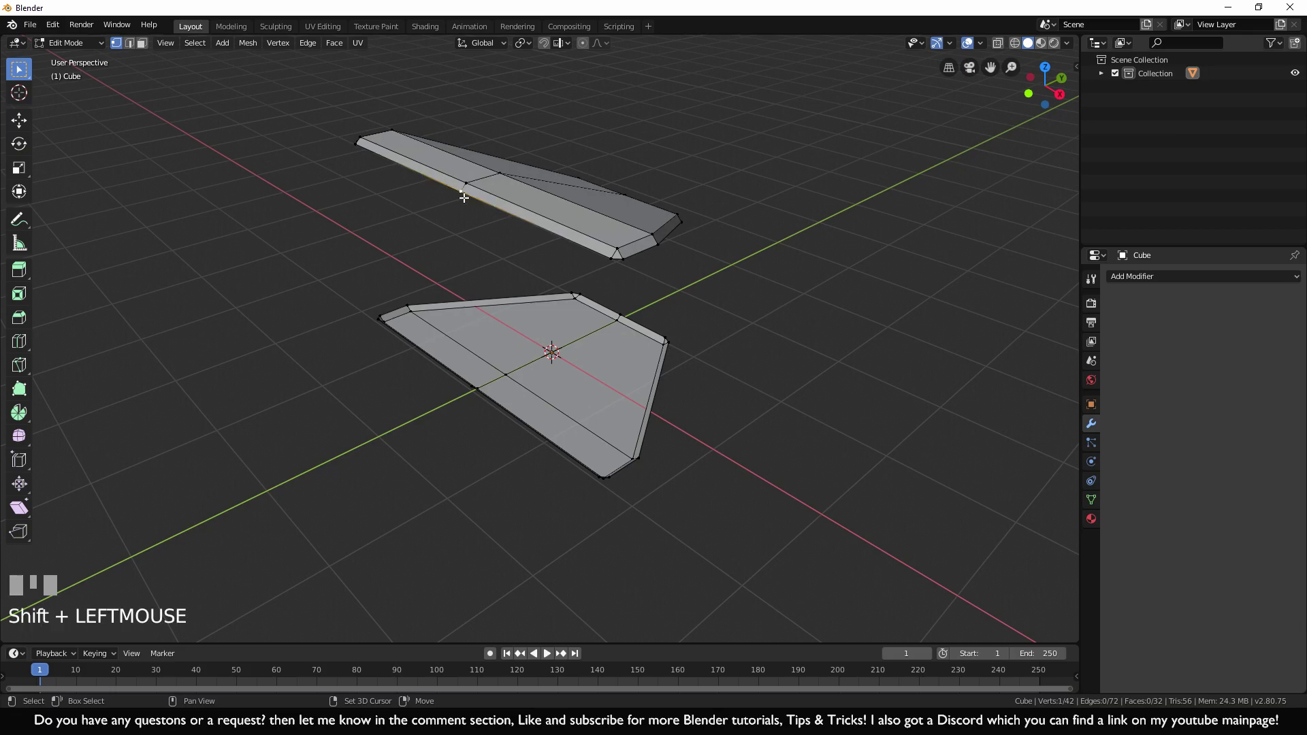
left_click(611, 261, "shift")
middle_click_drag(660, 494, 686, 427)
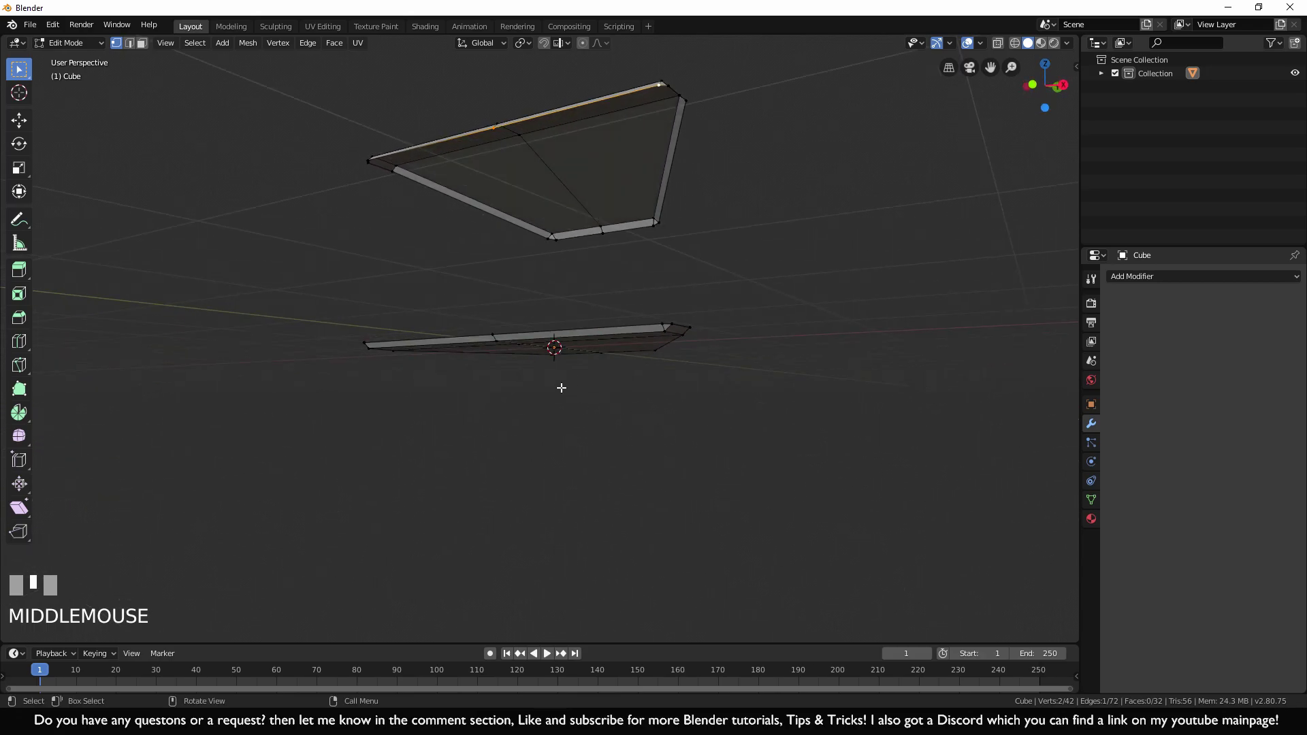
left_click(493, 333, "shift")
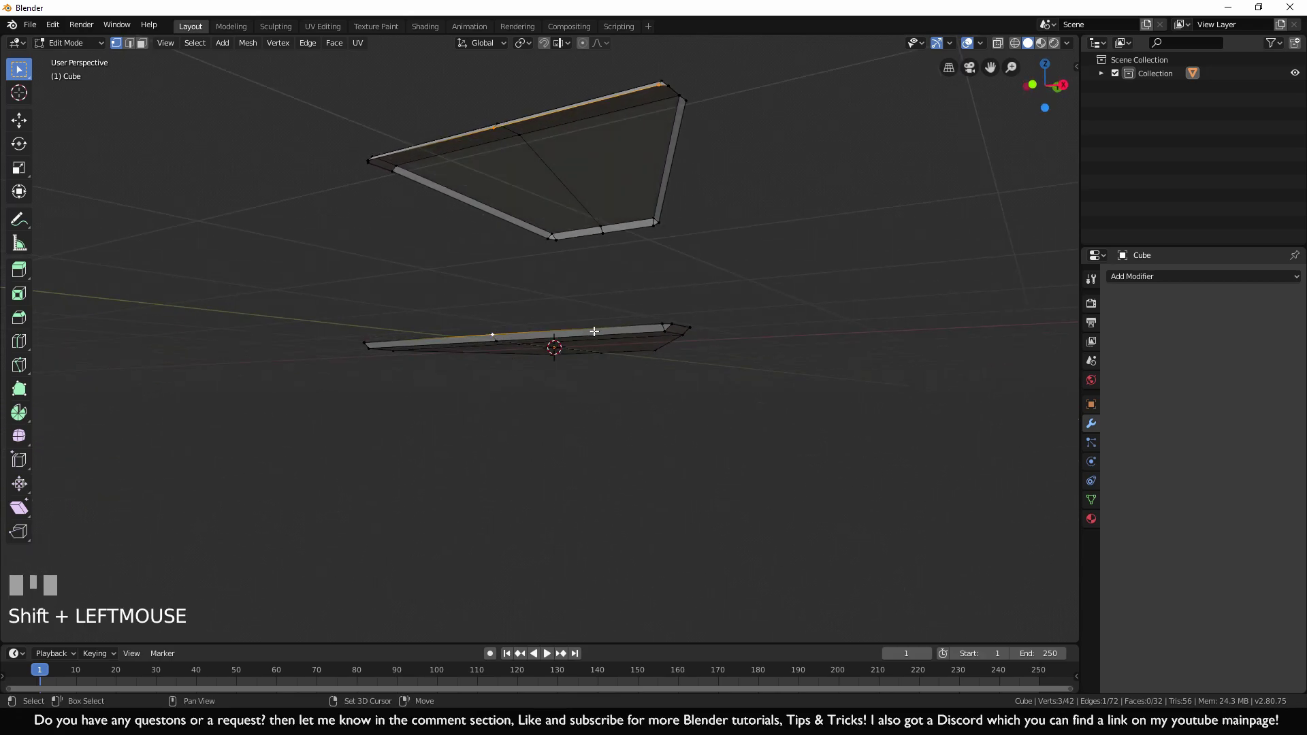
left_click(661, 325, "shift")
middle_click_drag(735, 292, 706, 420, "shift")
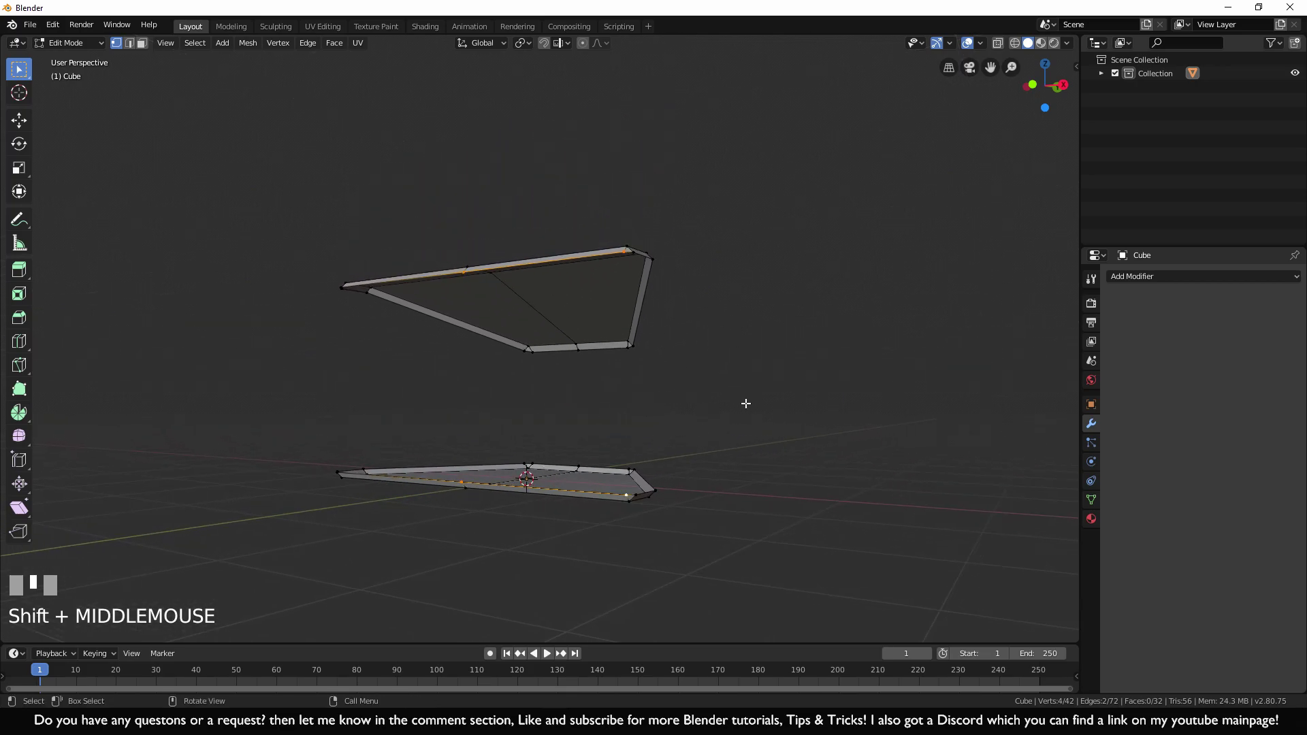
key("f")
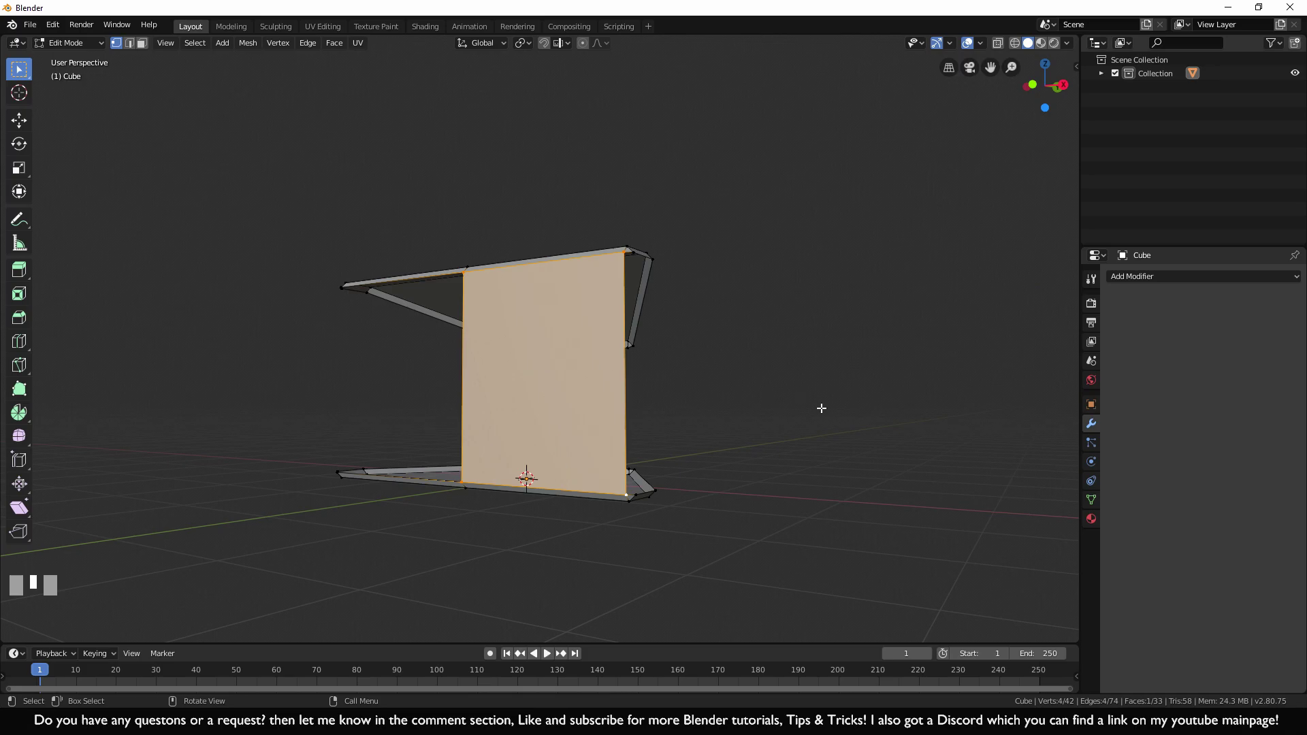
Select the middle vertical edge of the new face and fill successive faces around the box until the horizontal gap is closed
middle_click_drag(820, 412, 884, 450)
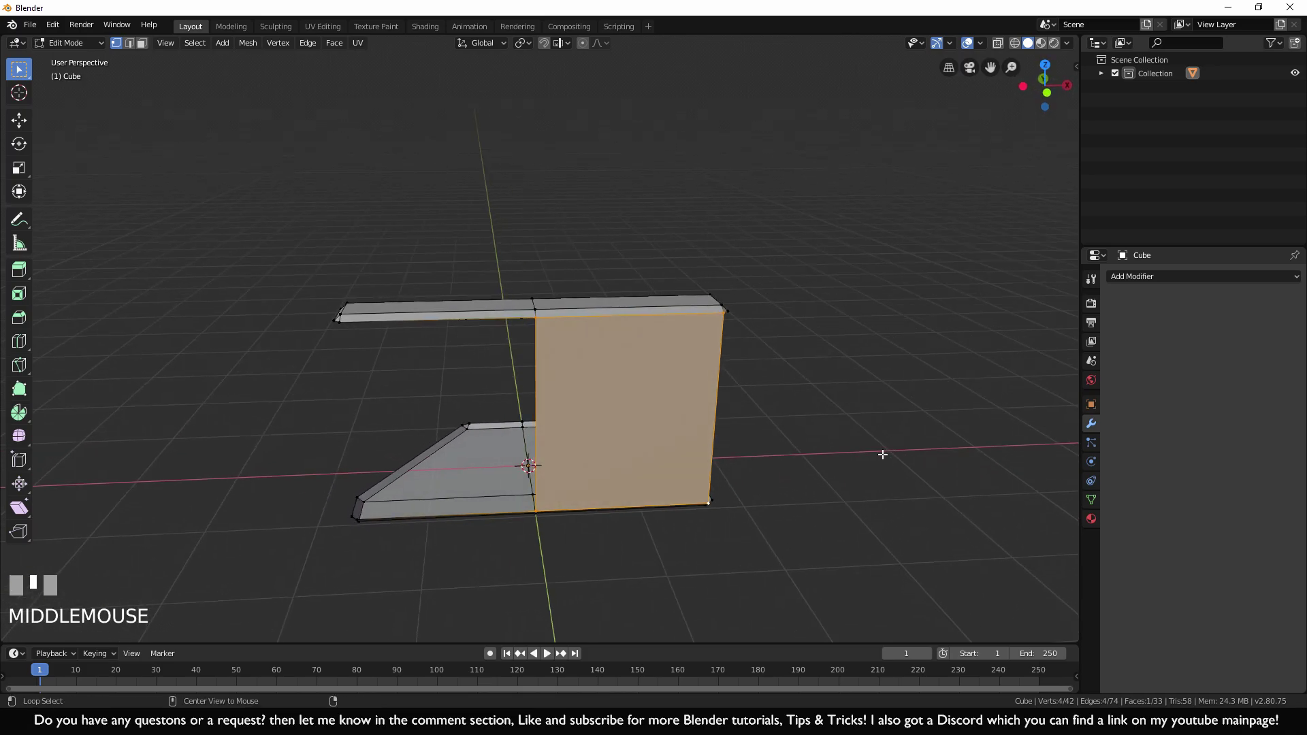
key("alt+a")
scroll(592, 417, "up", 2)
middle_click_drag(586, 435, 558, 242, "shift")
left_click(565, 231, "shift")
middle_click_drag(602, 514, 610, 432, "shift")
left_click(580, 401, "shift")
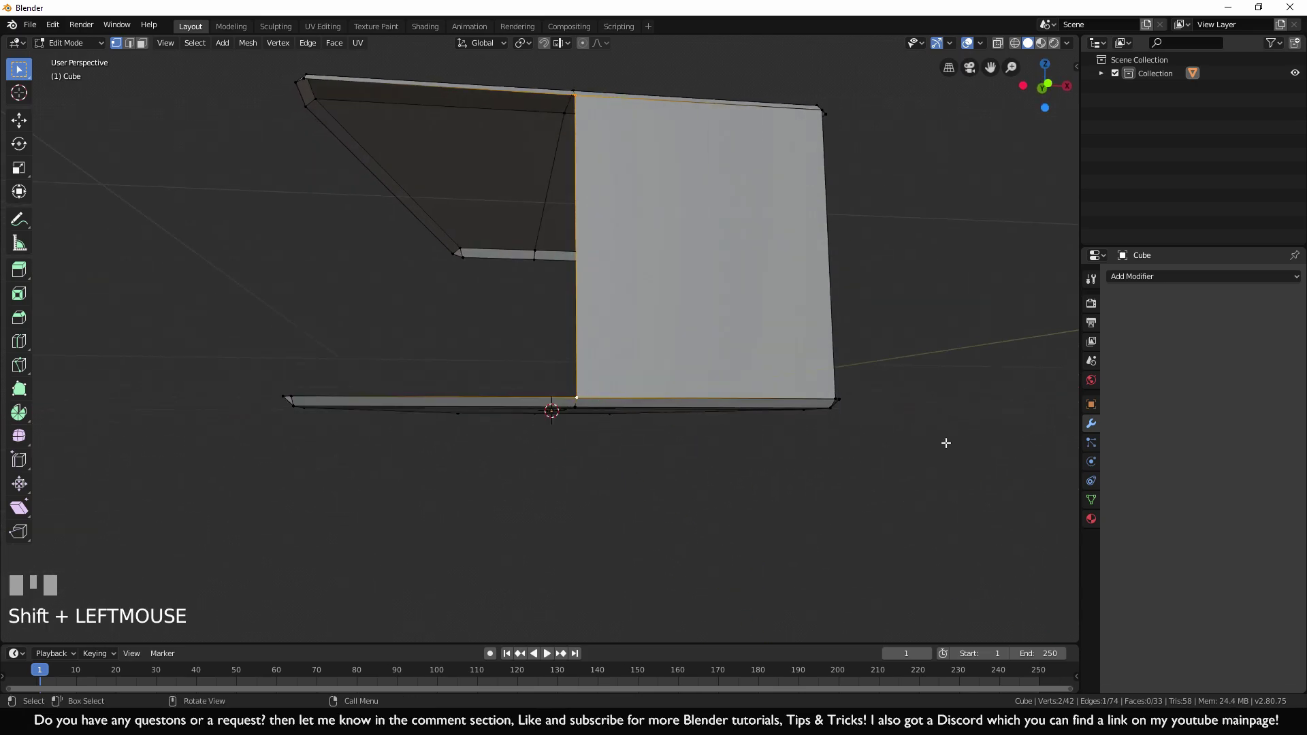
key("f")
middle_click_drag(613, 424, 866, 476)
key("f")
key("f")
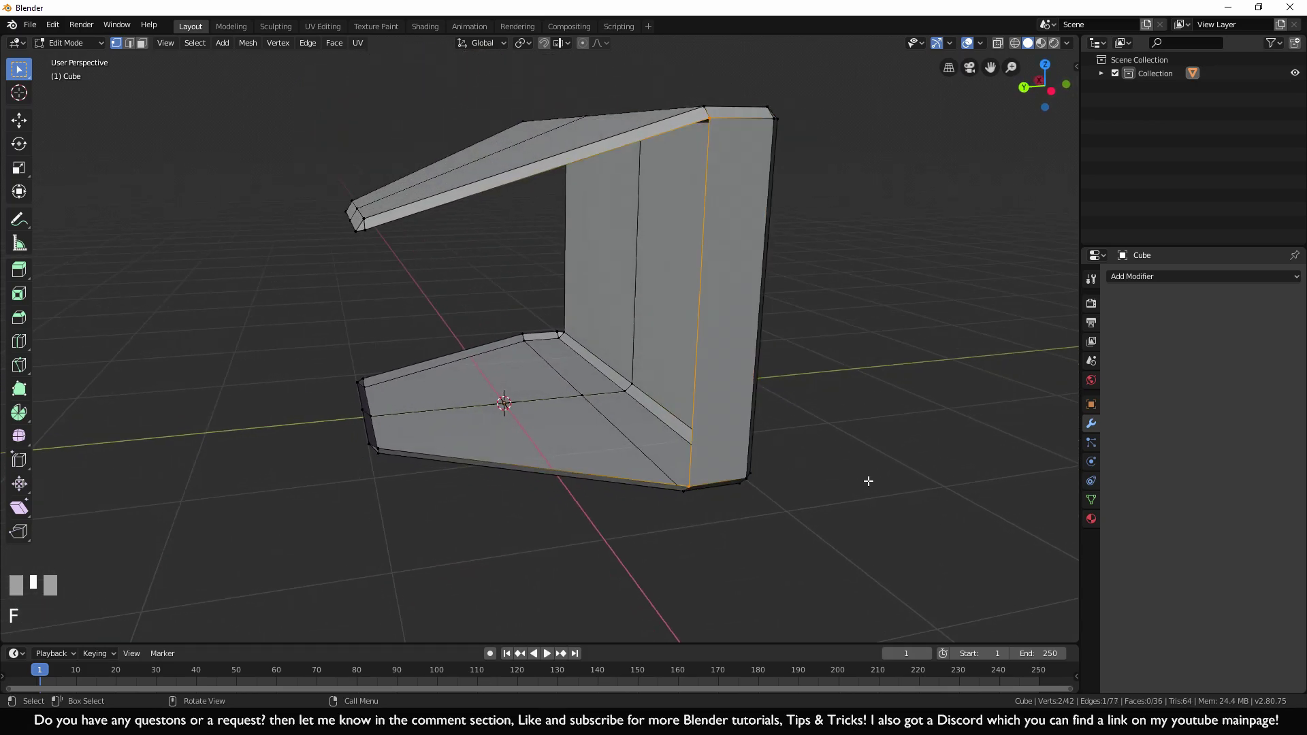
key("f")
key("f")
middle_click_drag(612, 537, 808, 561)
key("f")
key("f")
key("f")
key("f")
key("f")
key("f")
scroll(852, 543, "down", 3)
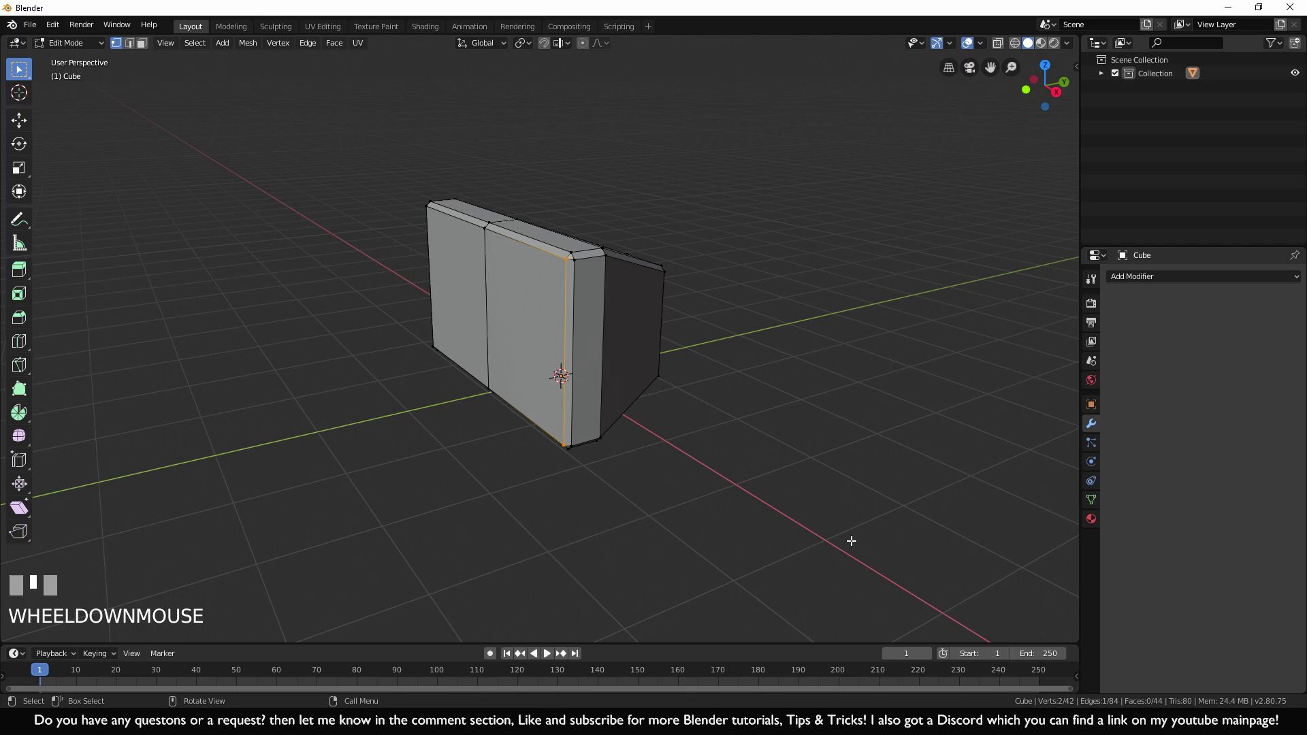
left_click(753, 484)
Select the vertical edge loop across the middle of the box and delete its vertices
middle_click_drag(753, 484, 693, 382)
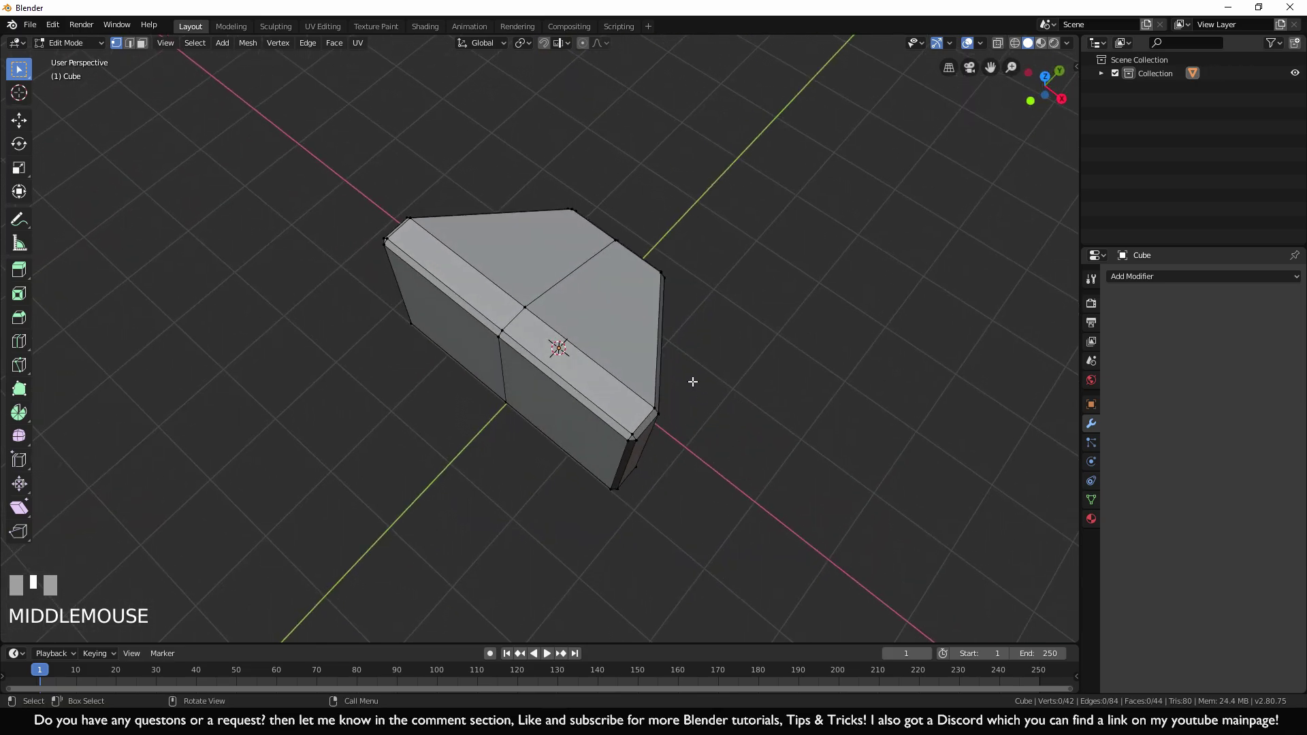
left_click(585, 267, "alt")
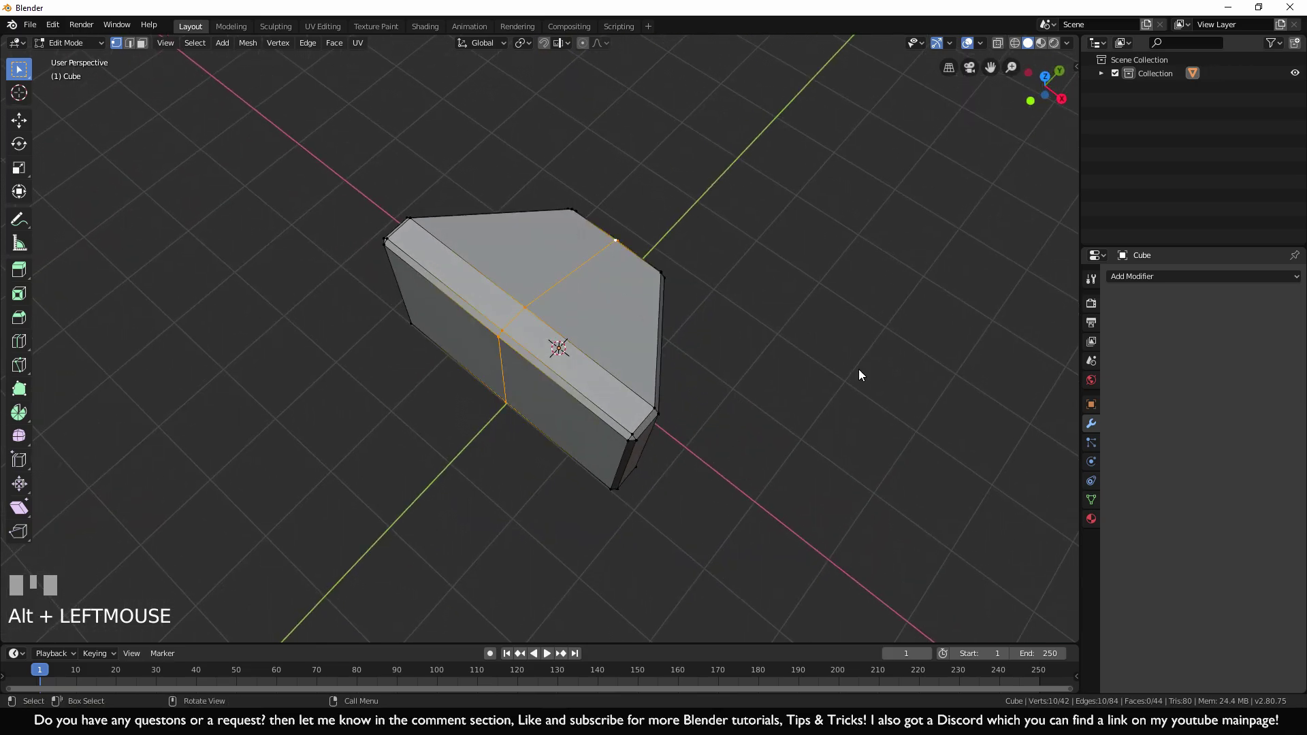
key("x")
left_click(850, 370)
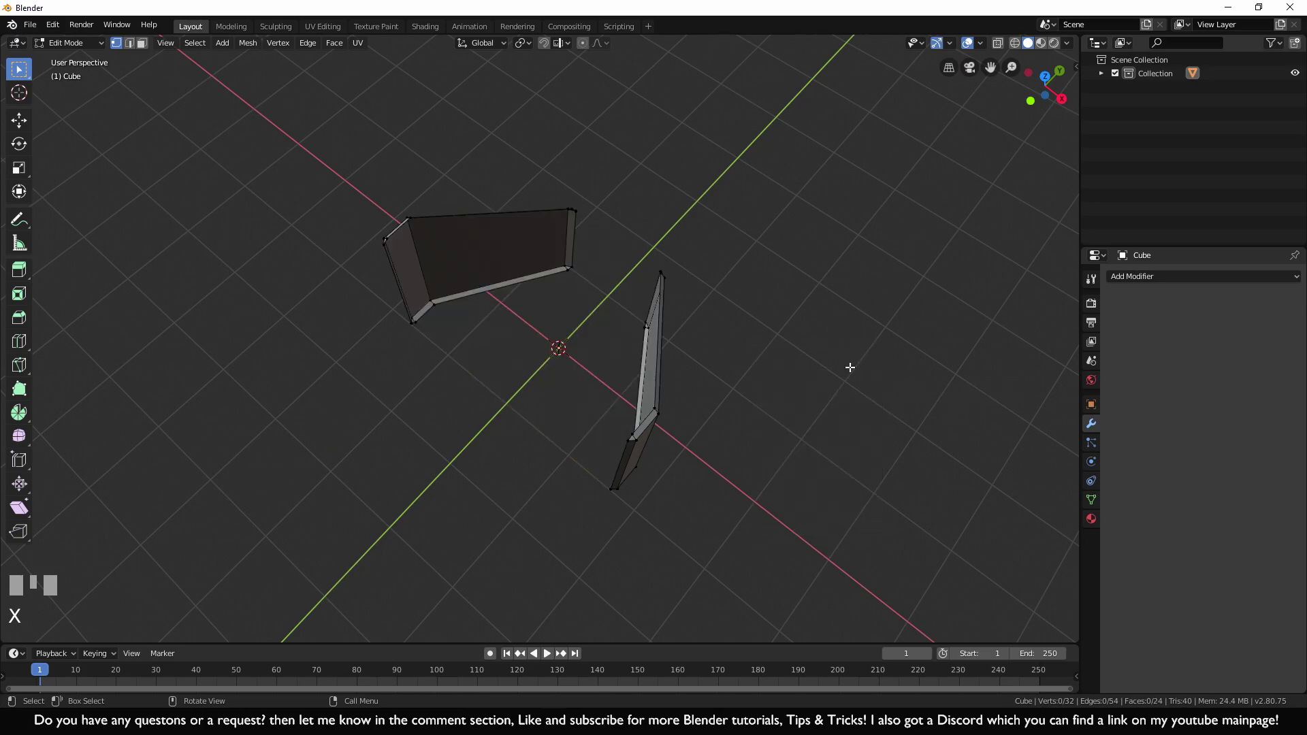
Select the four inner bottom corner vertices of the two halves, fill the bottom face between them, and clear the selection
scroll(470, 417, "up", 5)
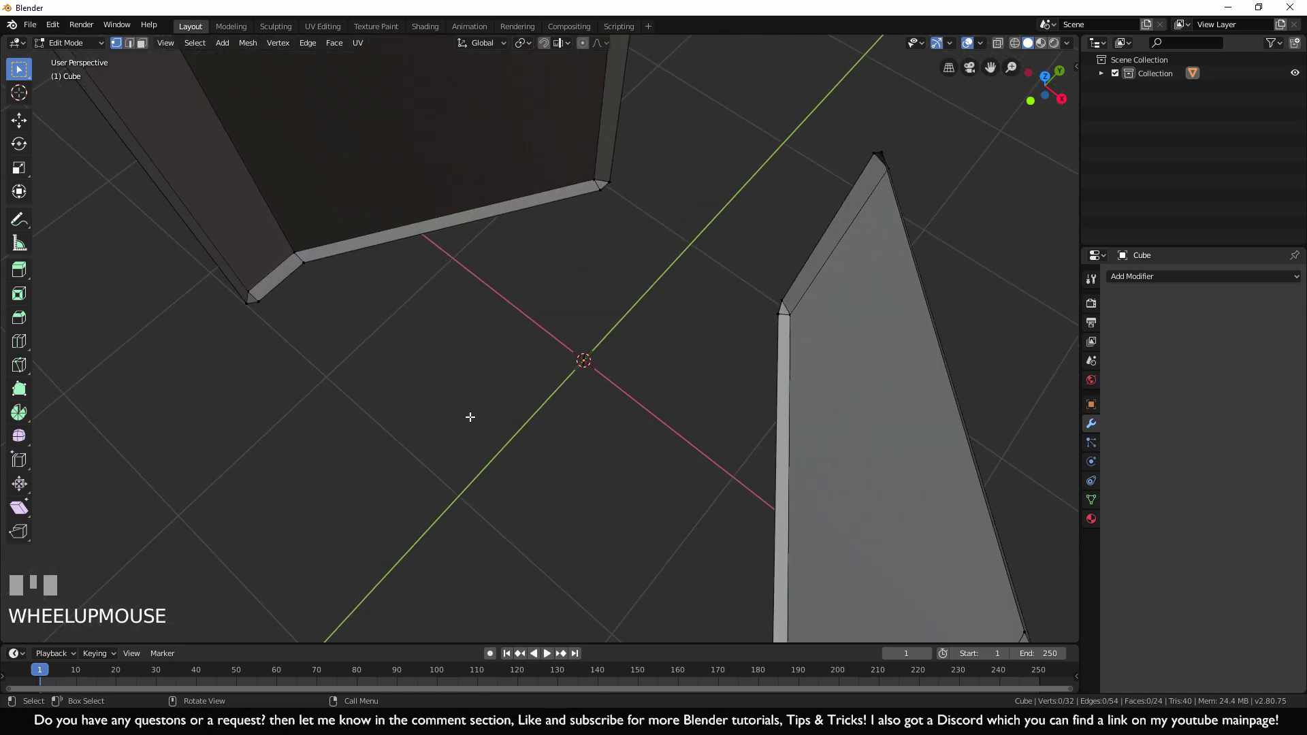
left_click(302, 262, "shift")
left_click(600, 199, "shift")
left_click(768, 320, "shift")
middle_click_drag(729, 379, 824, 401)
left_click(871, 418, "shift")
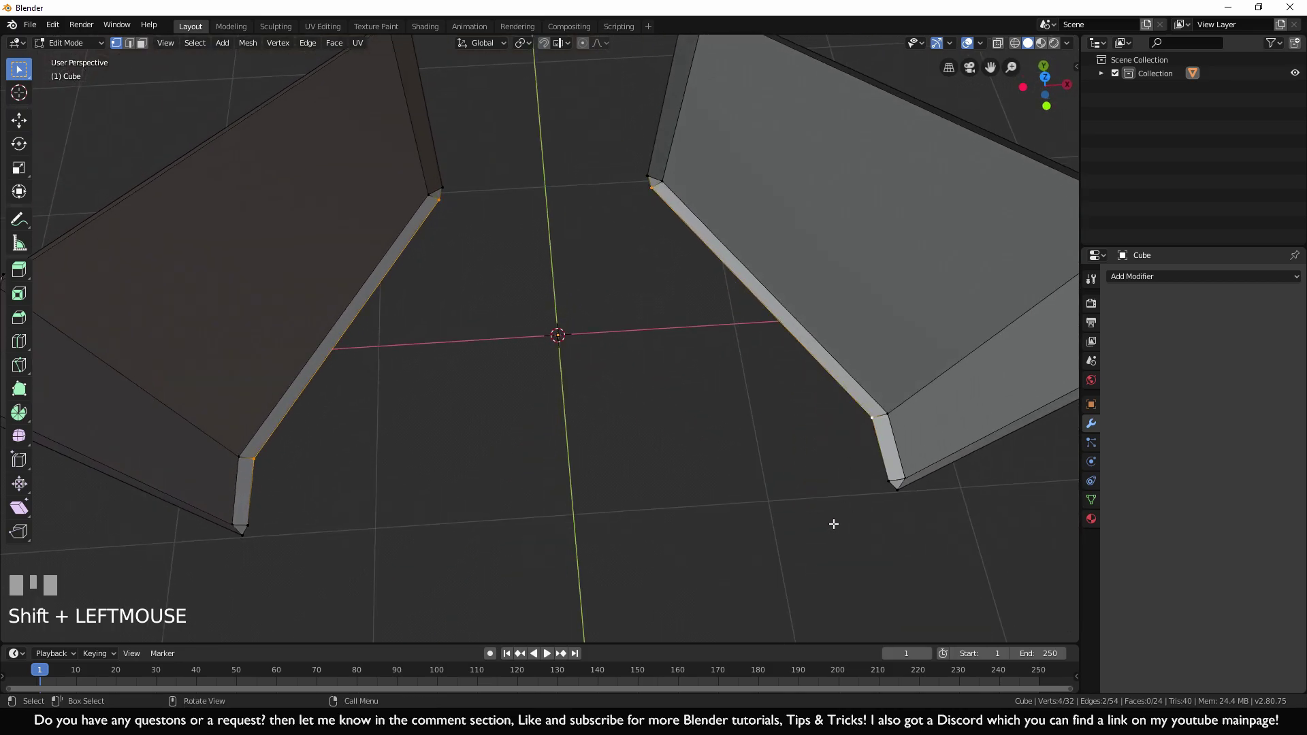
key("f")
left_click(833, 541)
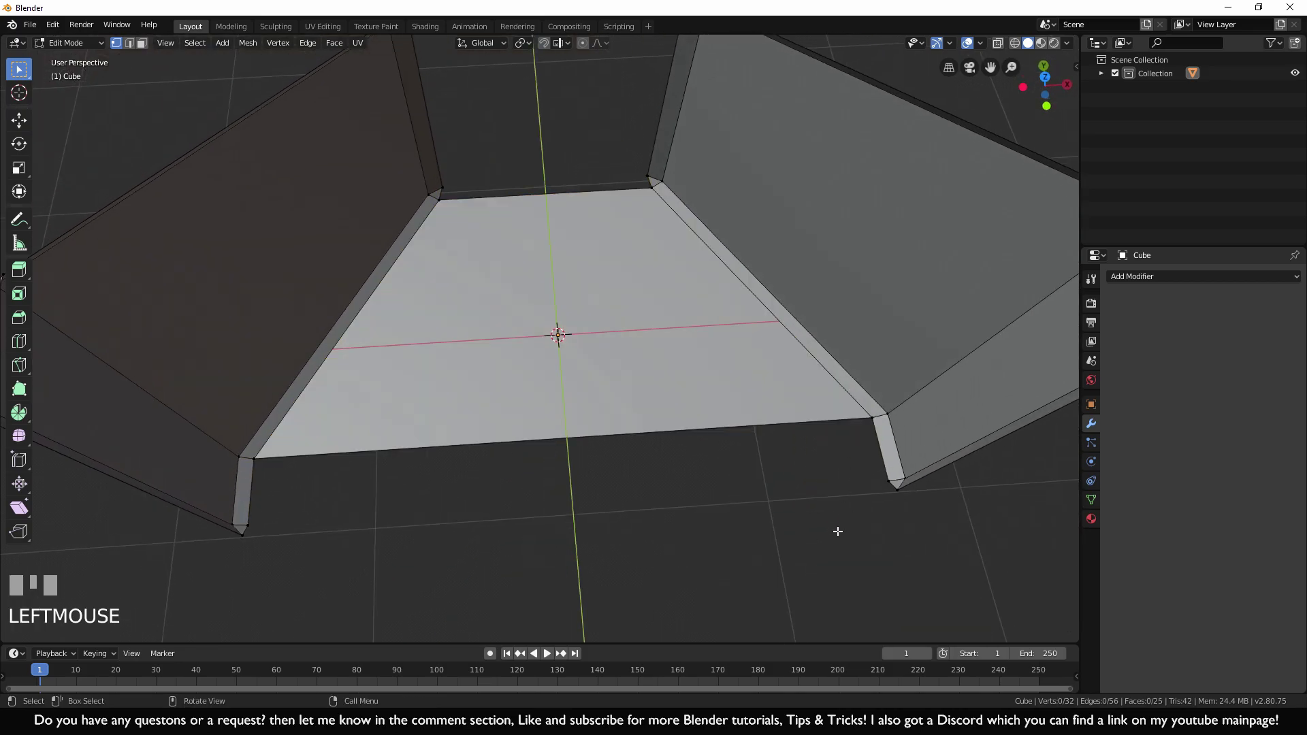
Starting from the bottom face's rear edge, fill the remaining faces between the two halves to close the box
left_click(651, 212, "shift")
left_click(456, 207, "shift")
scroll(658, 510, "down", 3)
middle_click_drag(665, 510, 714, 503)
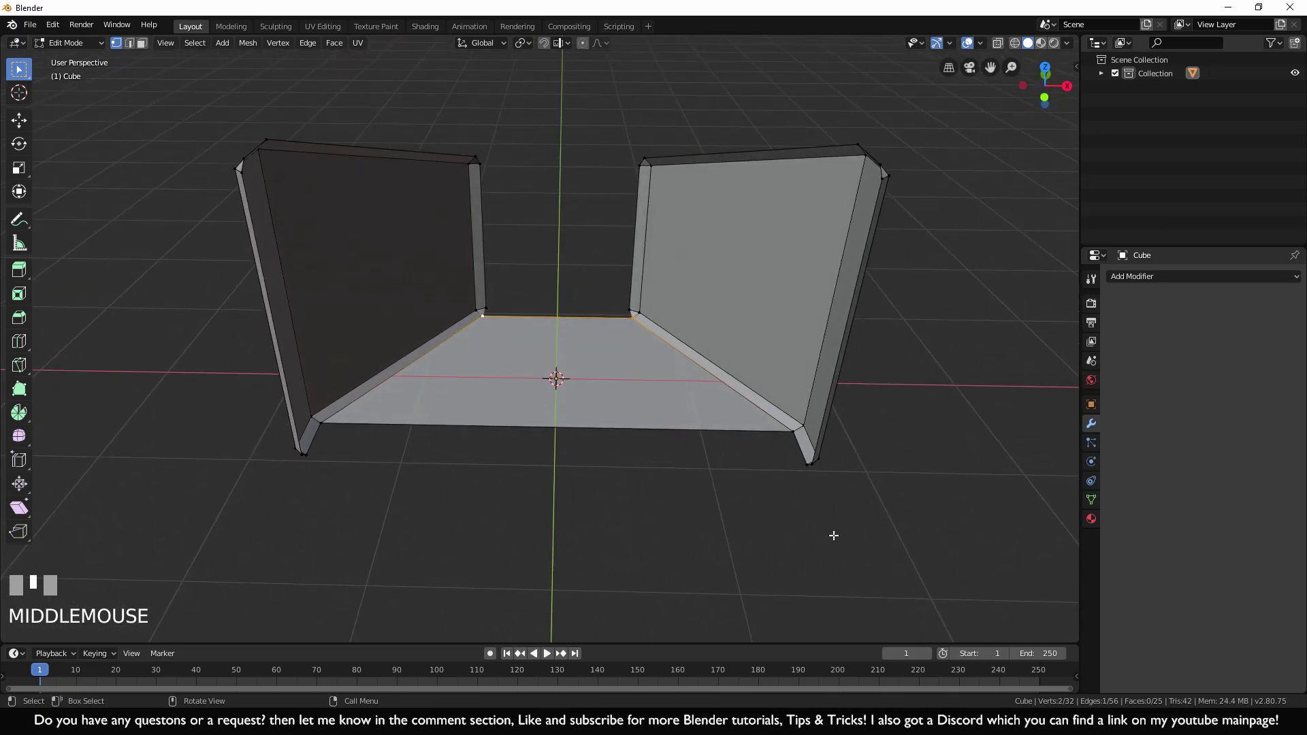
key("ctrl+z")
key("ctrl+z")
key("ctrl+z")
middle_click_drag(838, 572, 824, 514)
key("f")
left_click(826, 517)
scroll(814, 525, "down", 3)
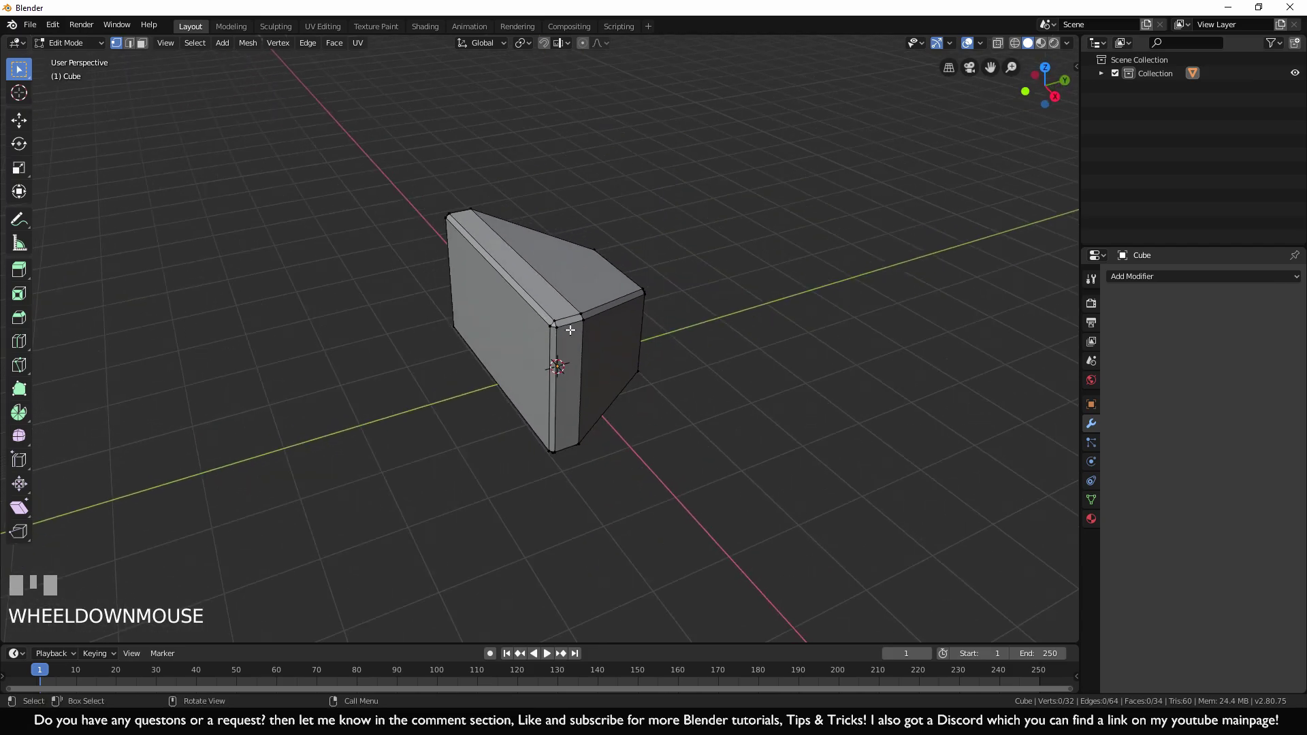
In front view, box-select the four corner vertices of the large front face inside the bevel
middle_click_drag(703, 537, 869, 523)
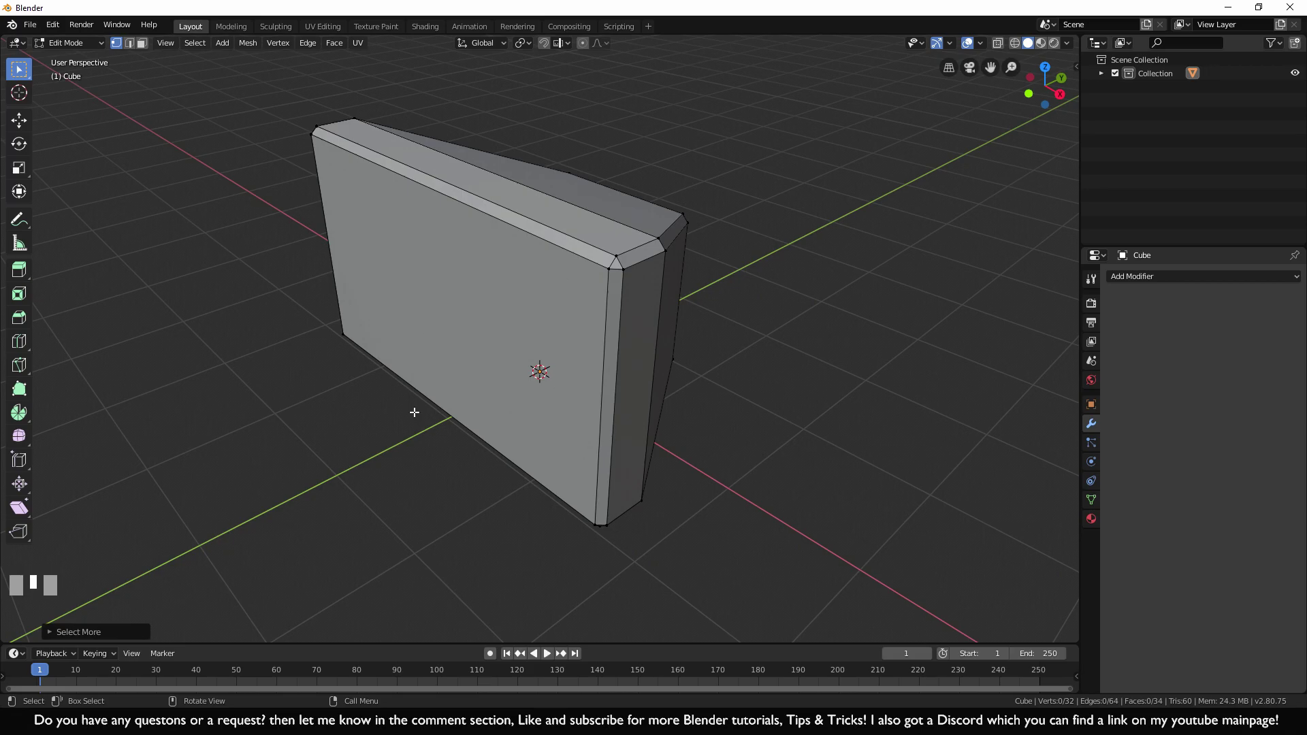
key("KP_1")
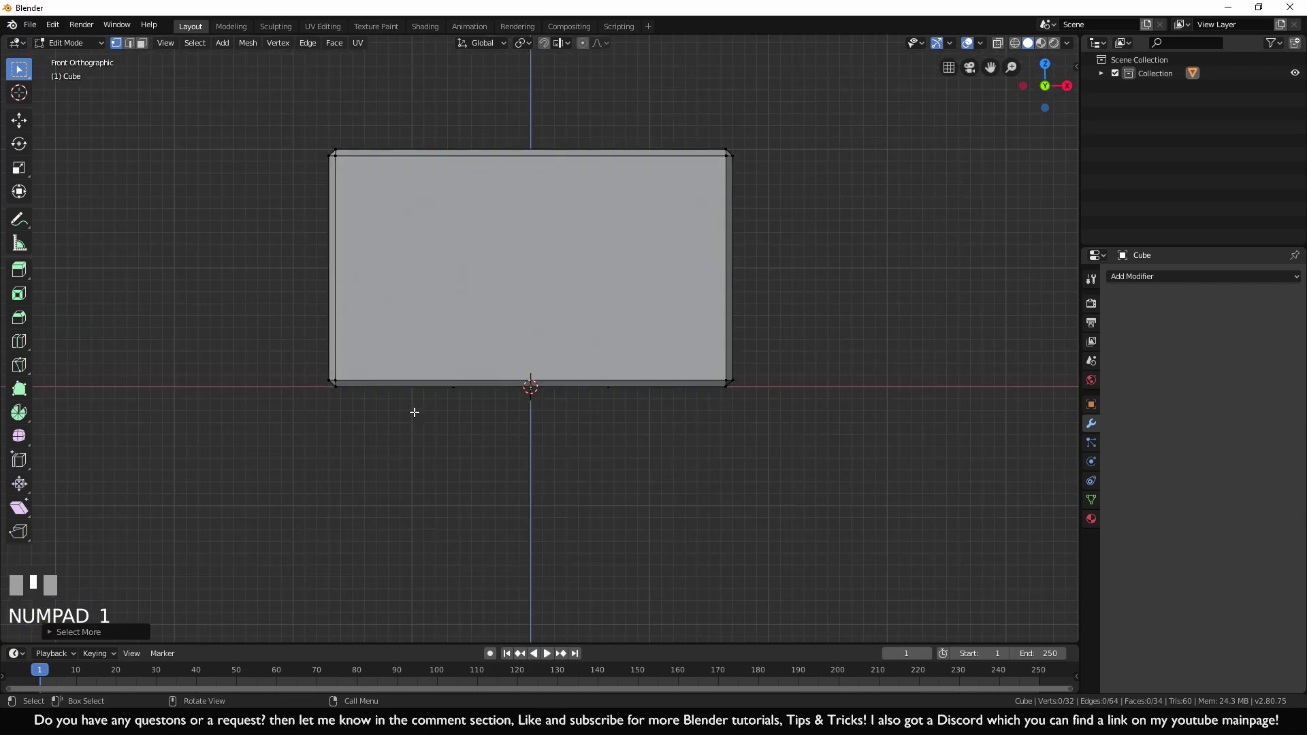
scroll(467, 415, "up", 3)
middle_click_drag(510, 341, 504, 443, "shift")
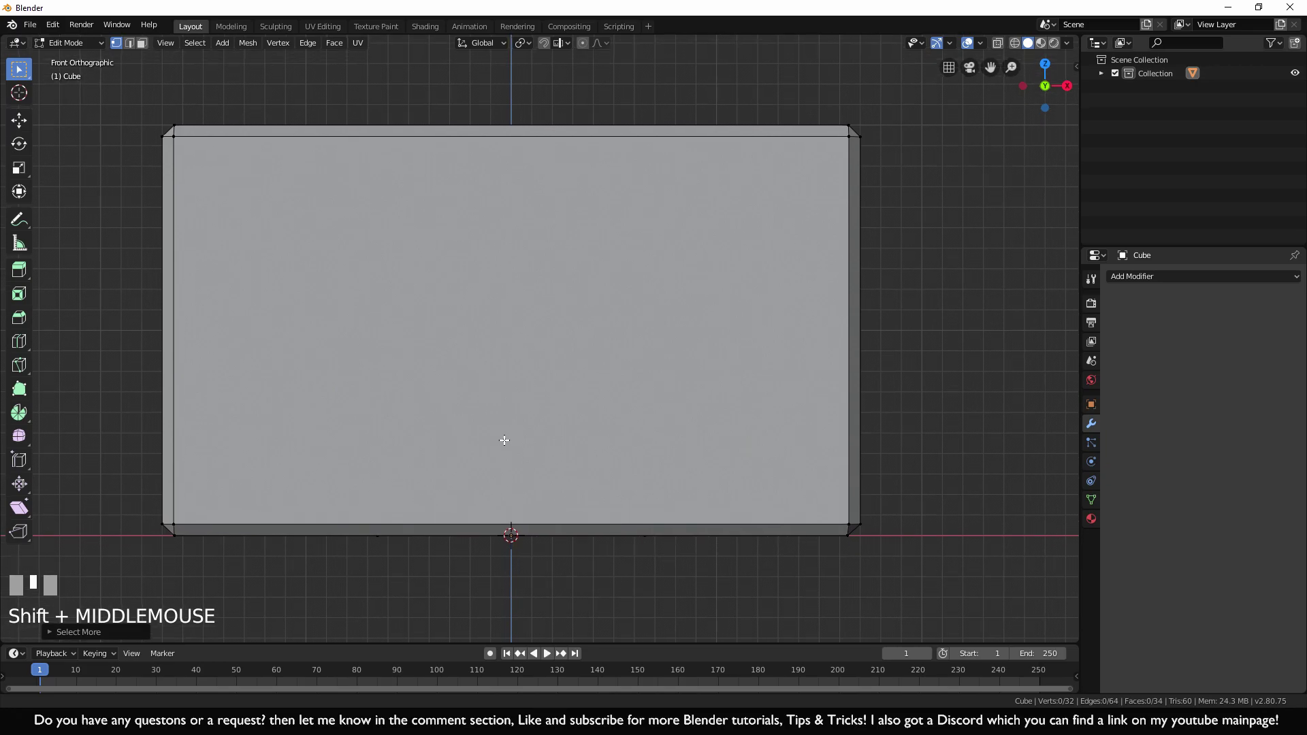
left_click(169, 133)
left_click_drag(170, 132, 854, 528)
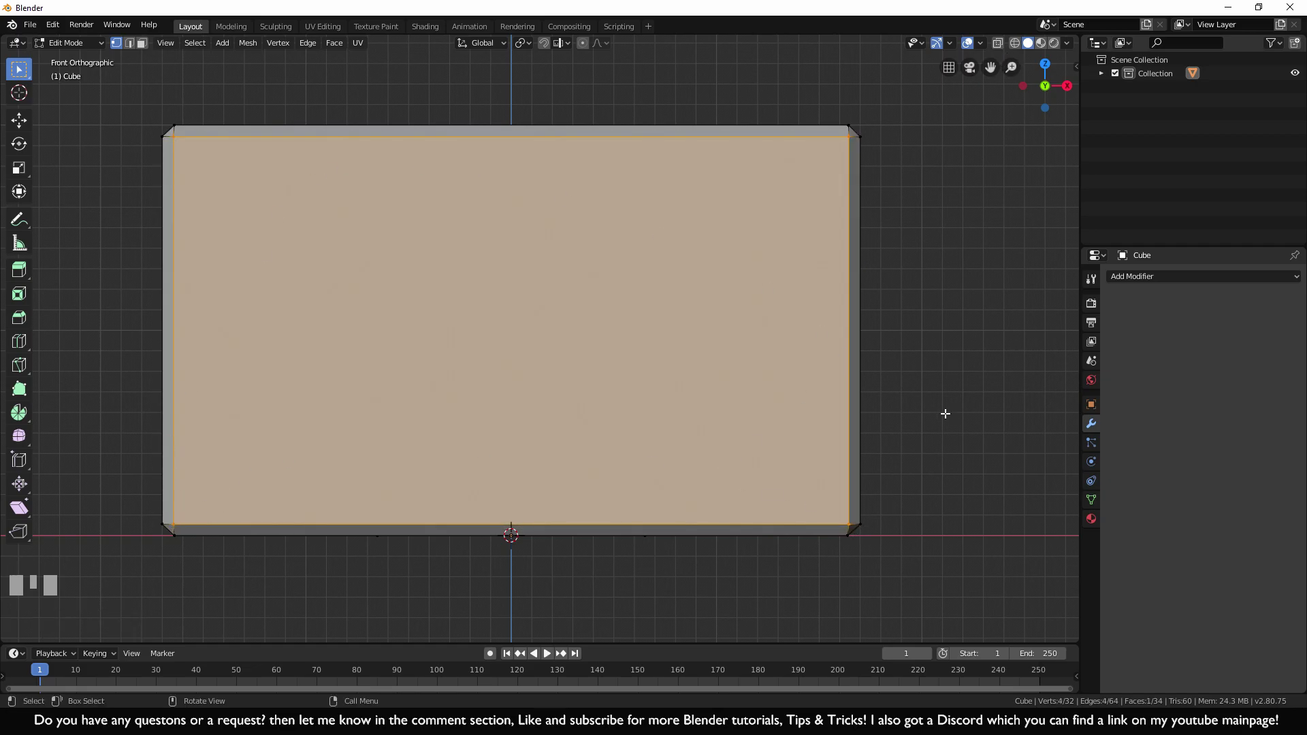
Extrude the front face in place and scale it down into a smaller centred rectangle, checking it in front view
scroll(724, 429, "down", 2)
middle_click_drag(723, 429, 865, 479)
scroll(864, 479, "down", 1)
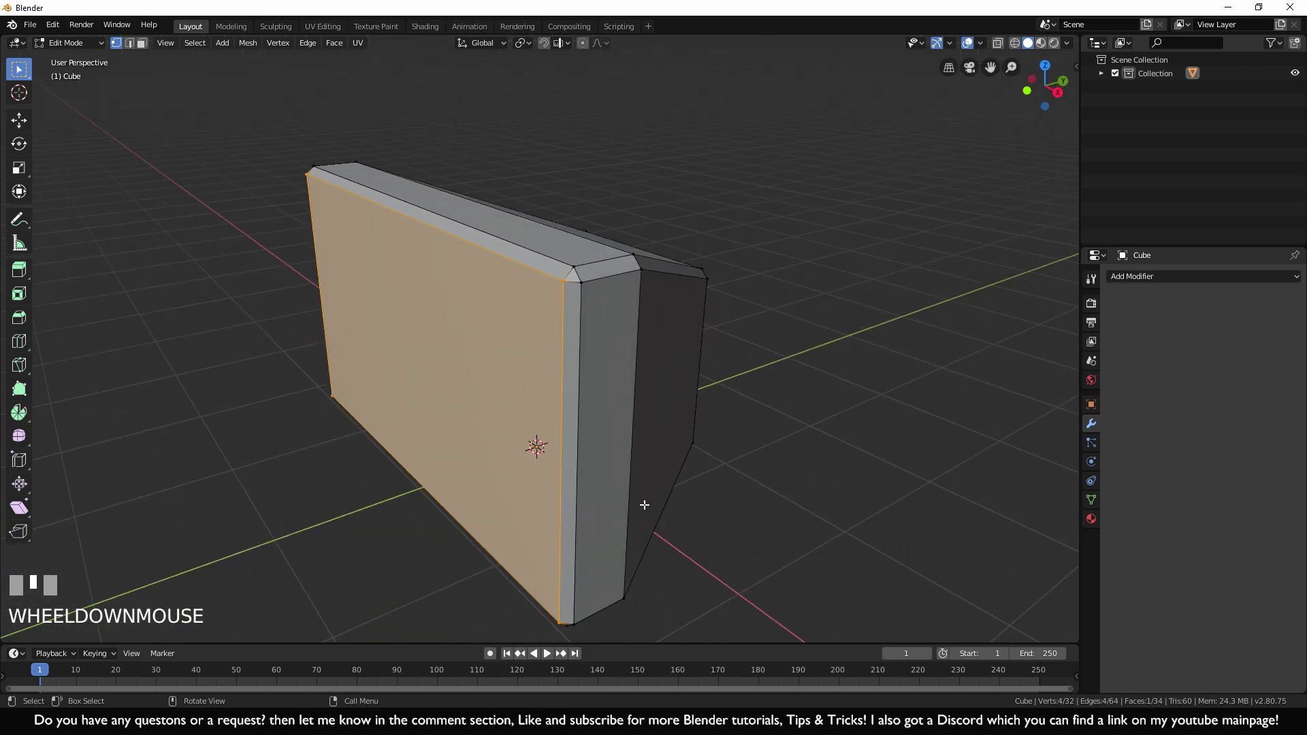
key("e")
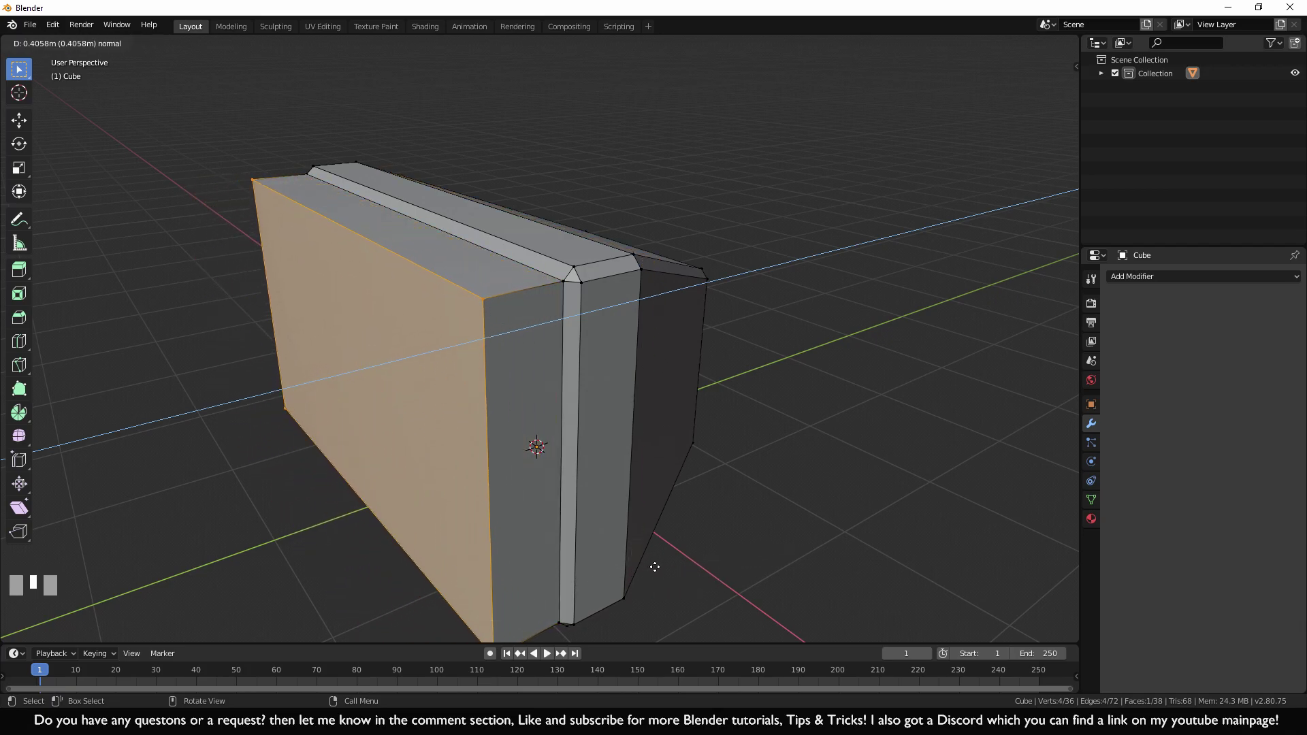
key("Escape")
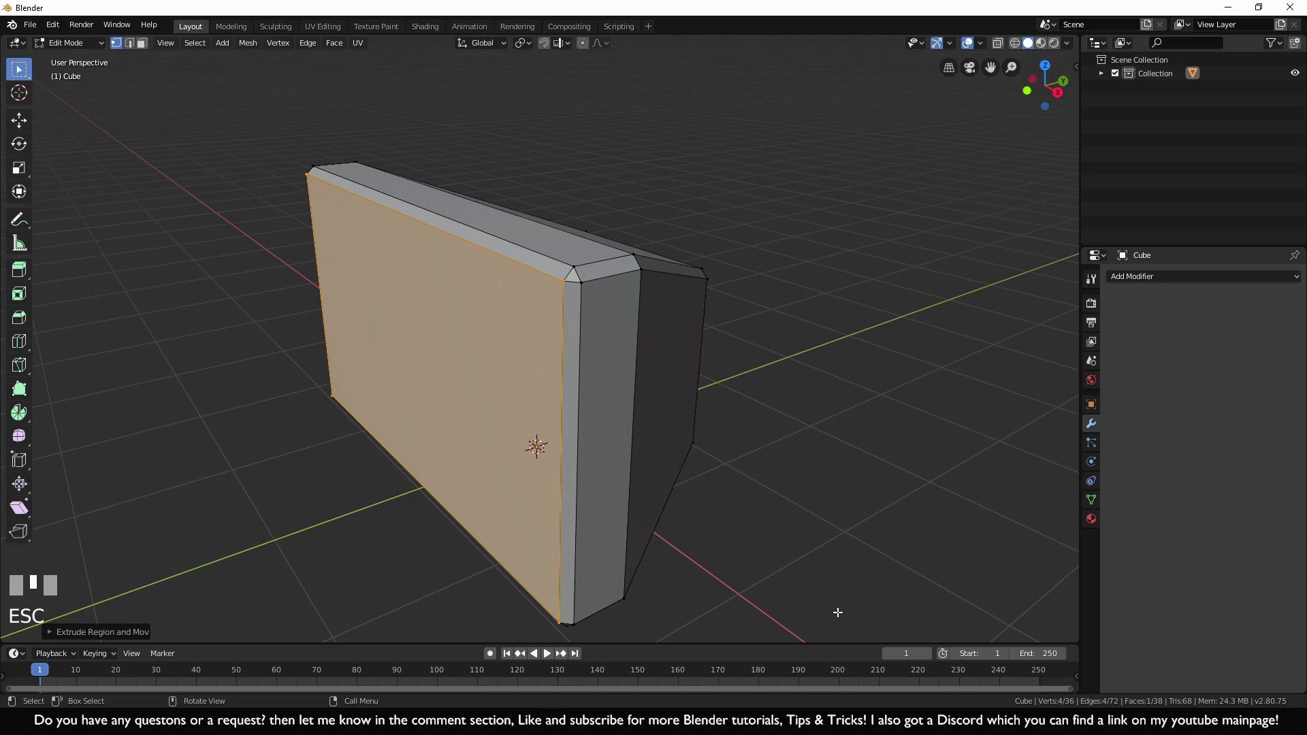
key("s")
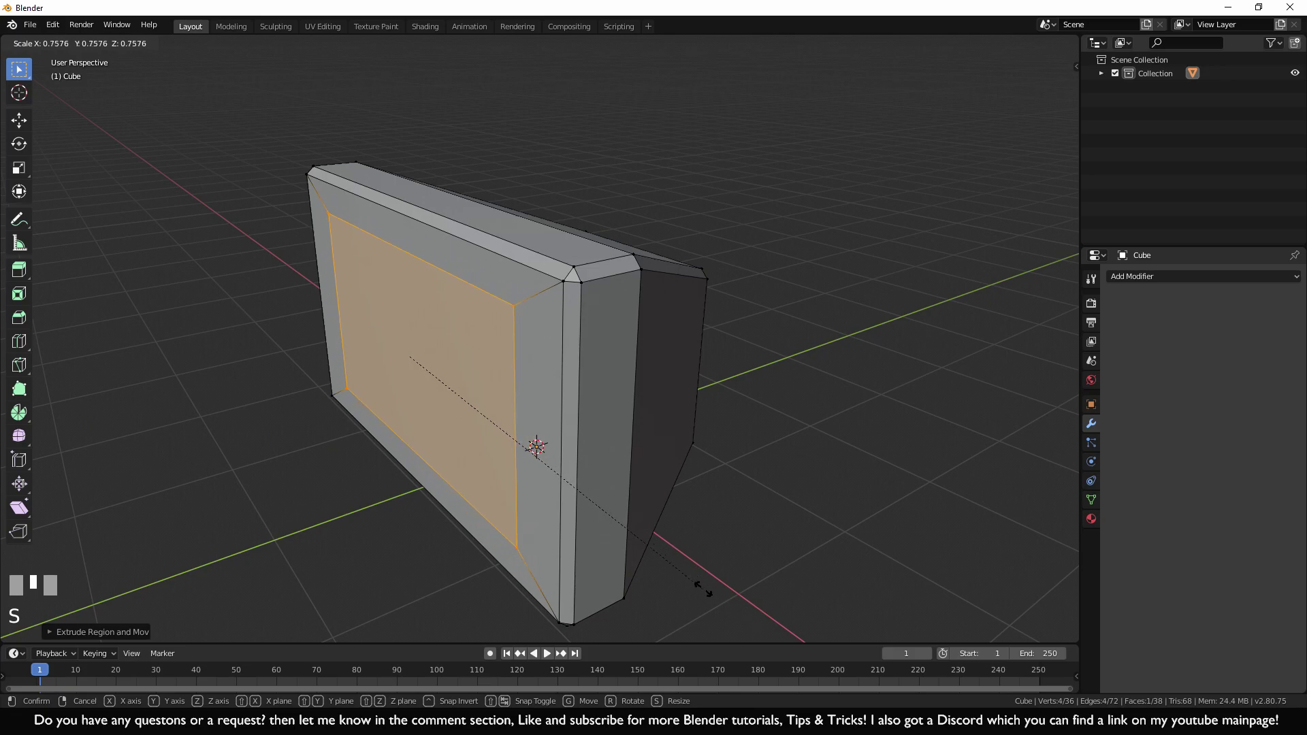
left_click(672, 577)
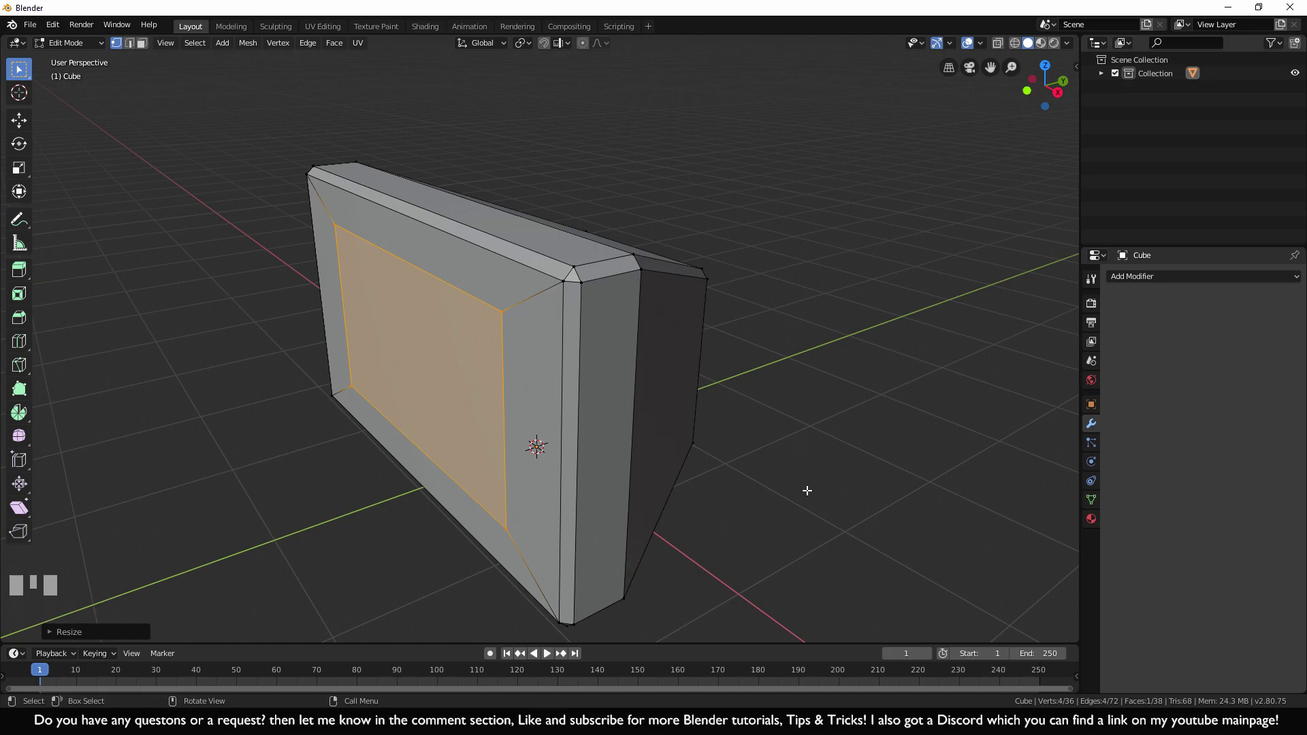
key("KP_1")
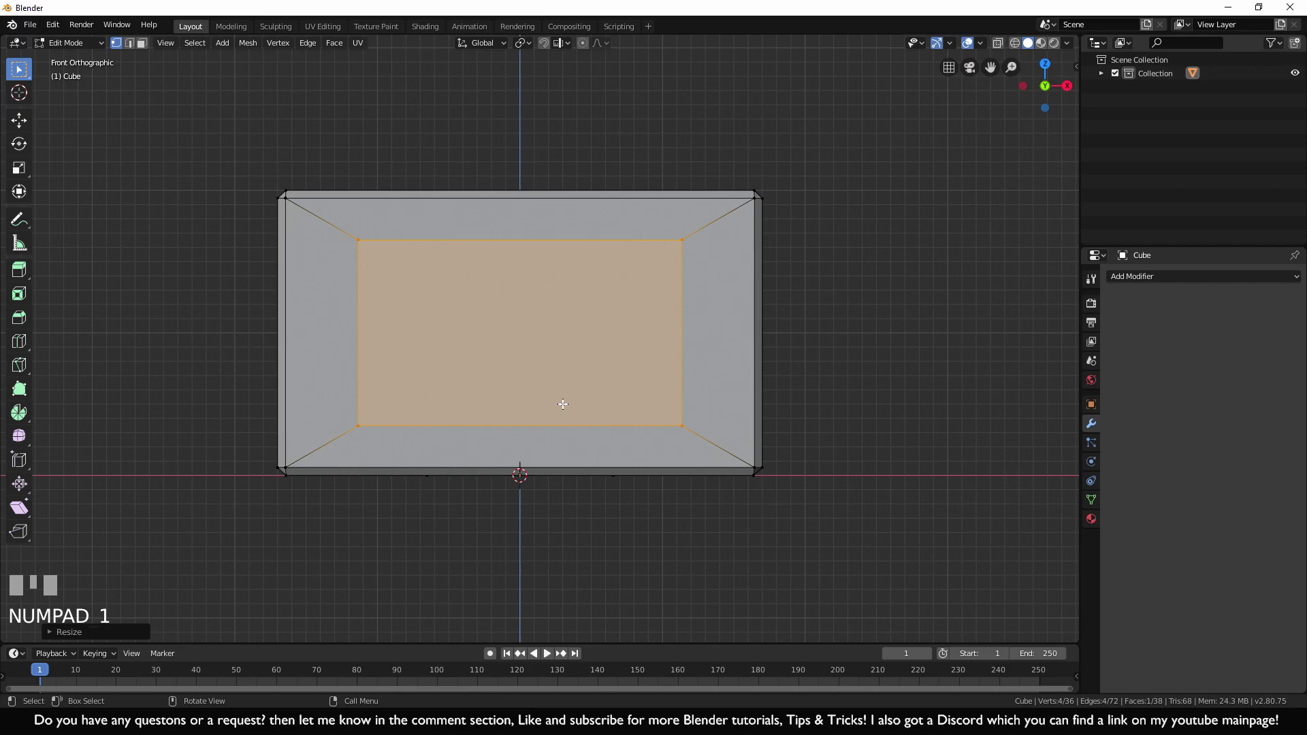
Enlarge the inner front face uniformly, and narrow it along the X axis while keeping its height
key("s")
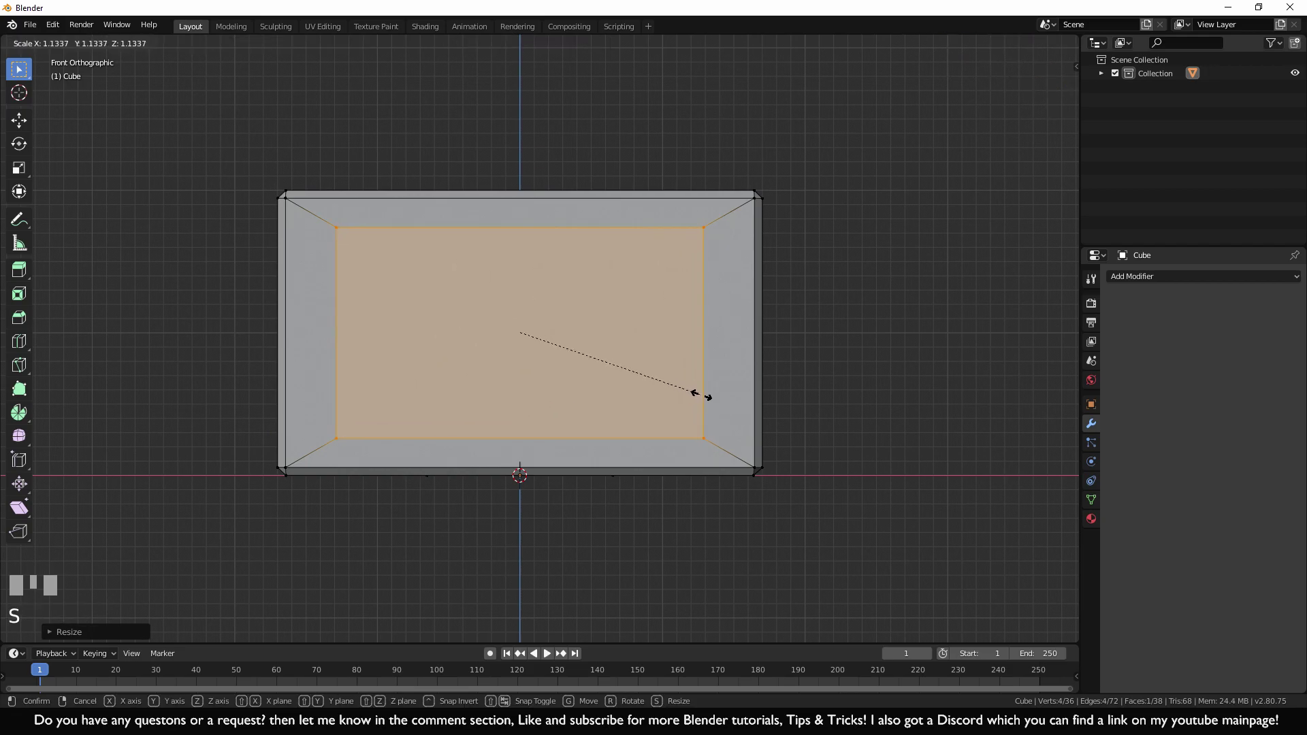
left_click(717, 408)
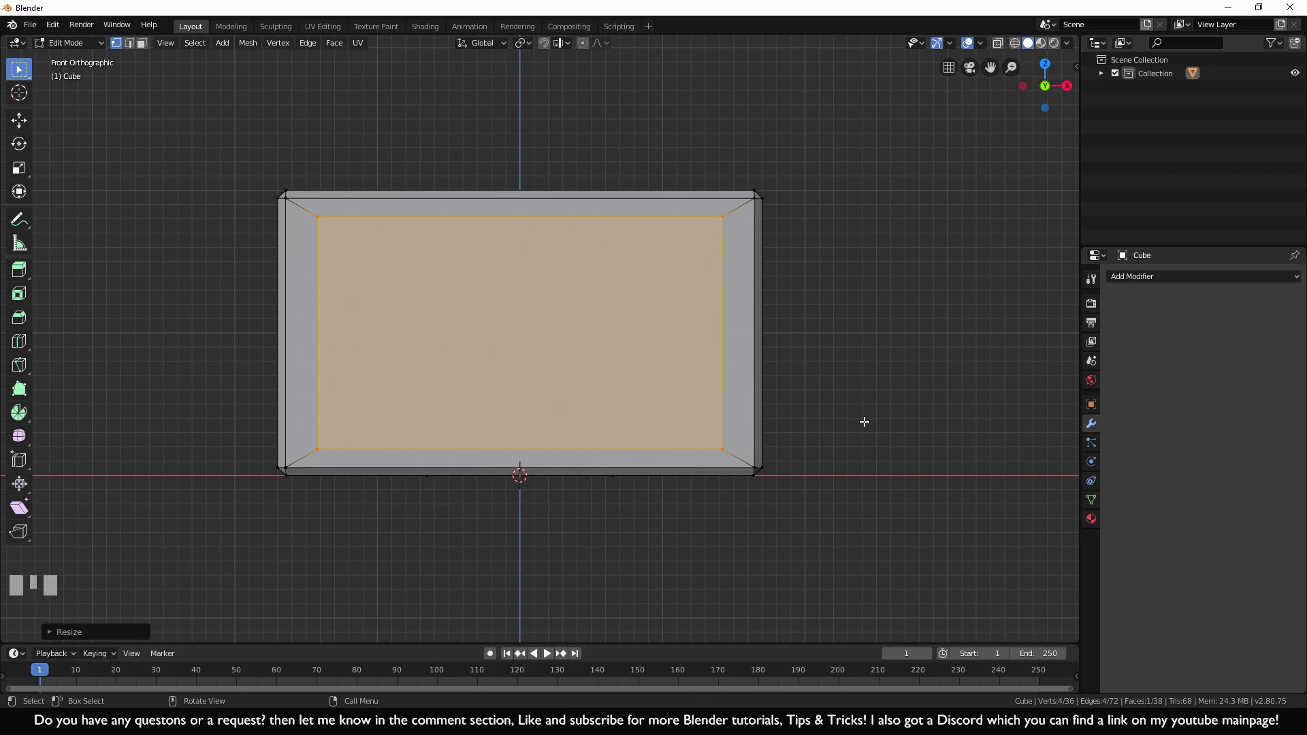
key("s")
key("x")
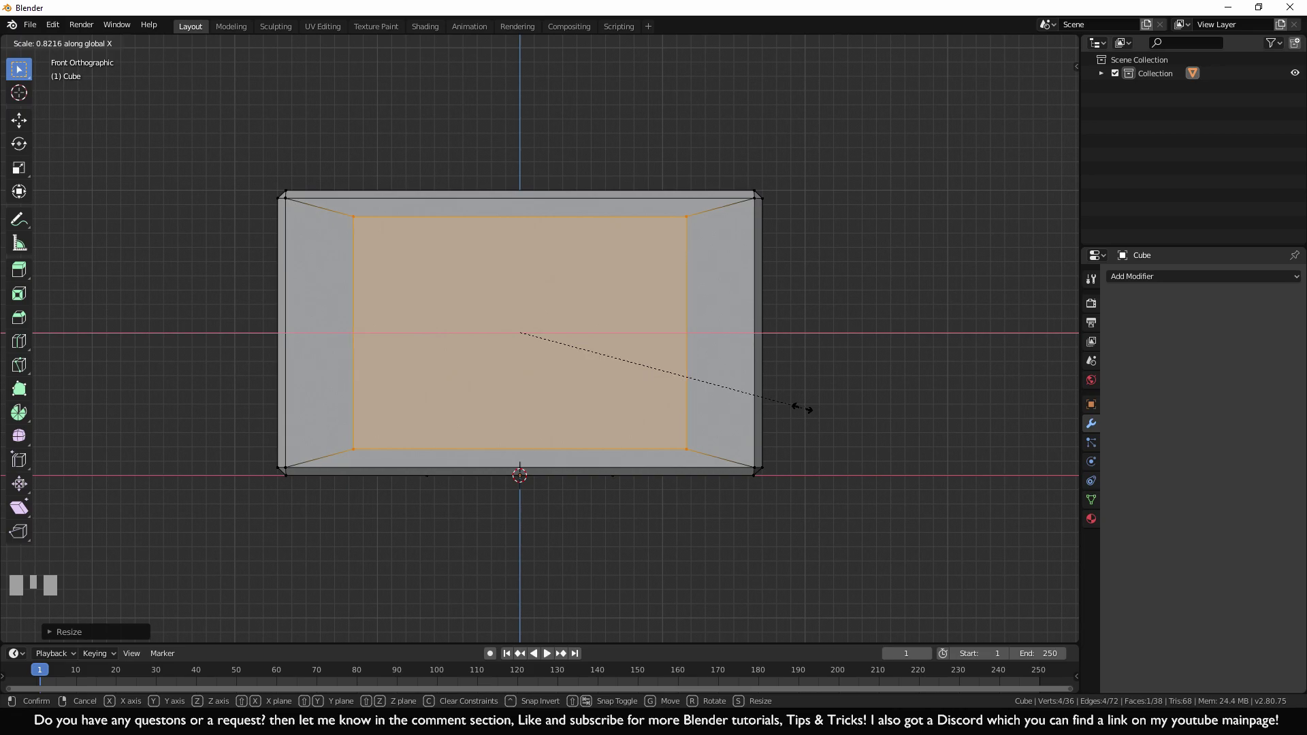
left_click(816, 406)
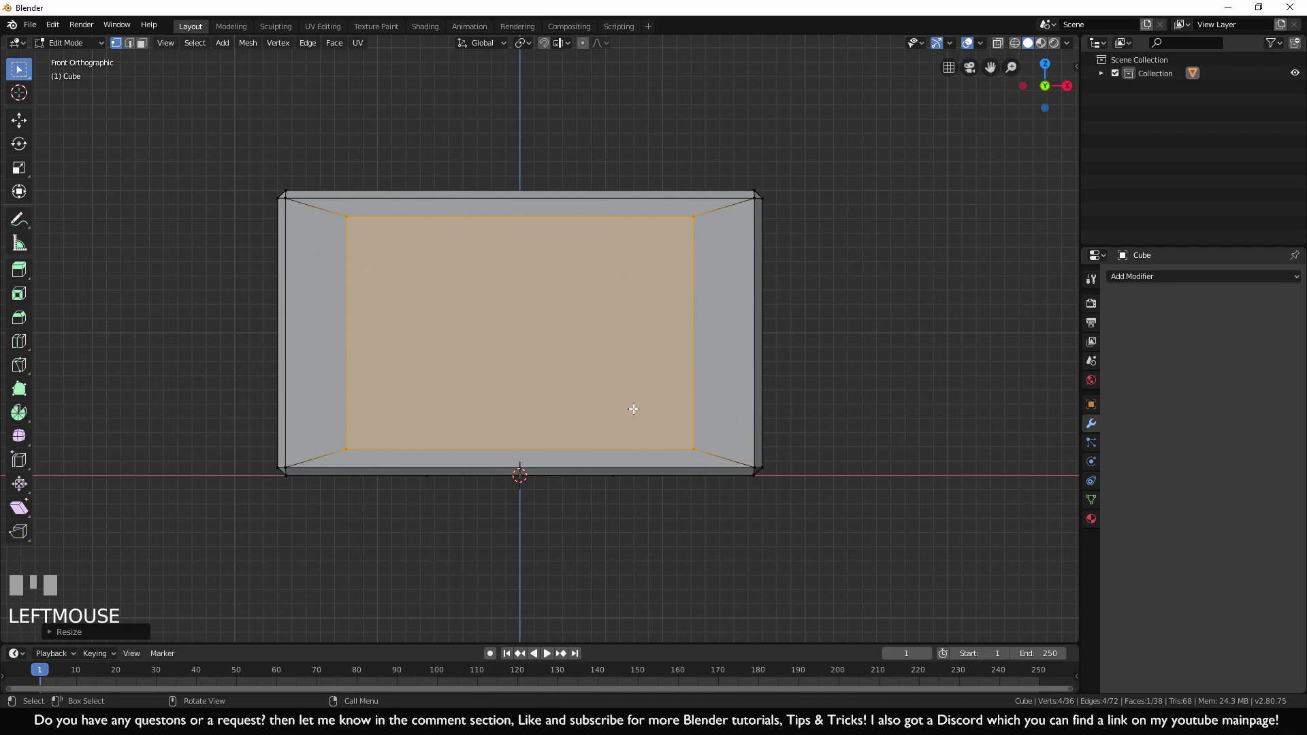
Move the inner front face about 0.28 m in the negative X direction, leaving a wider border on the opposite side
key("g")
key("x")
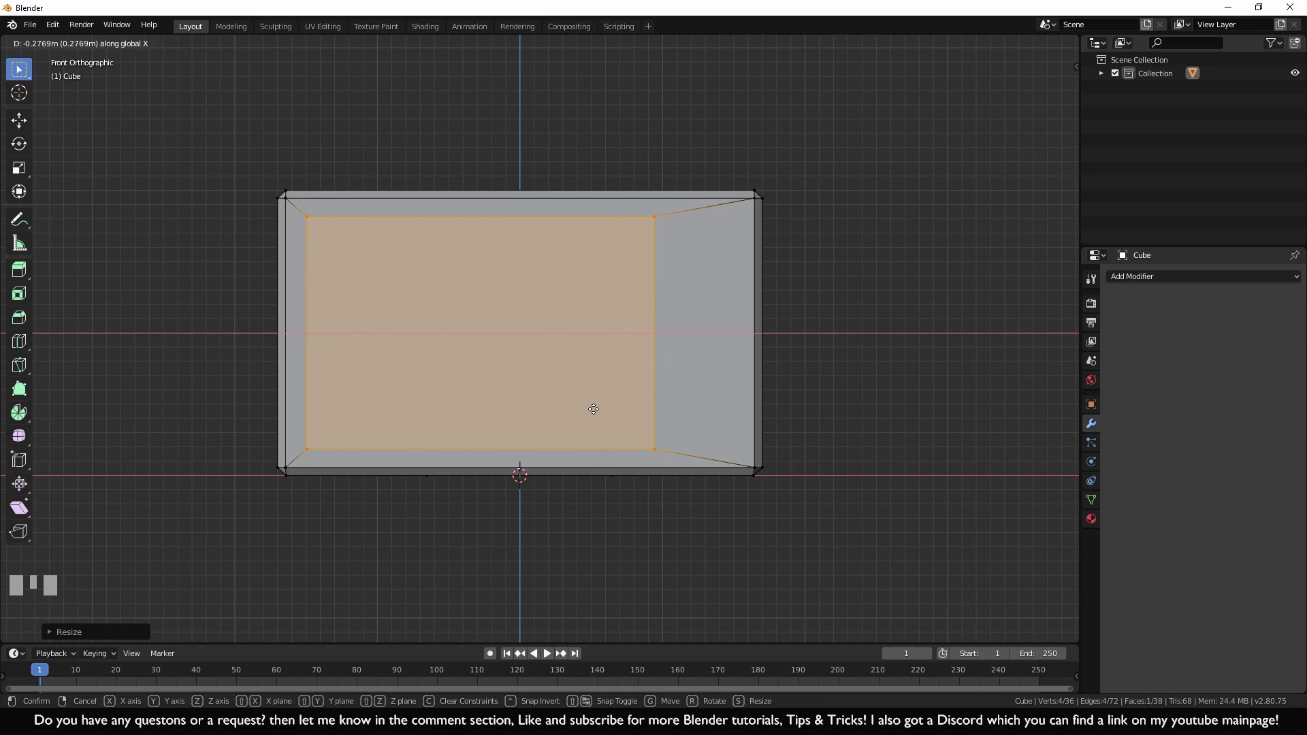
left_click(595, 409)
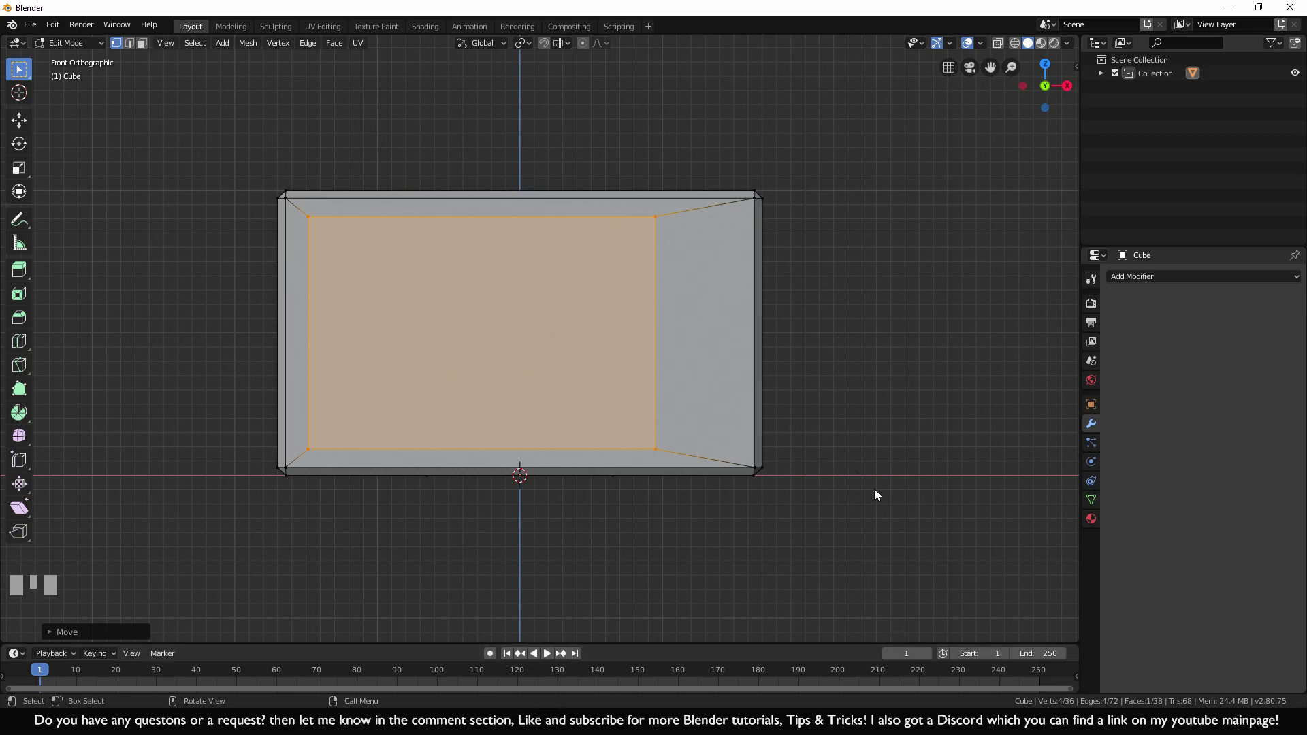
Extrude the inner front face about 0.10 m inward to form a recessed screen, and view the recess from several angles
middle_click_drag(864, 328, 639, 438)
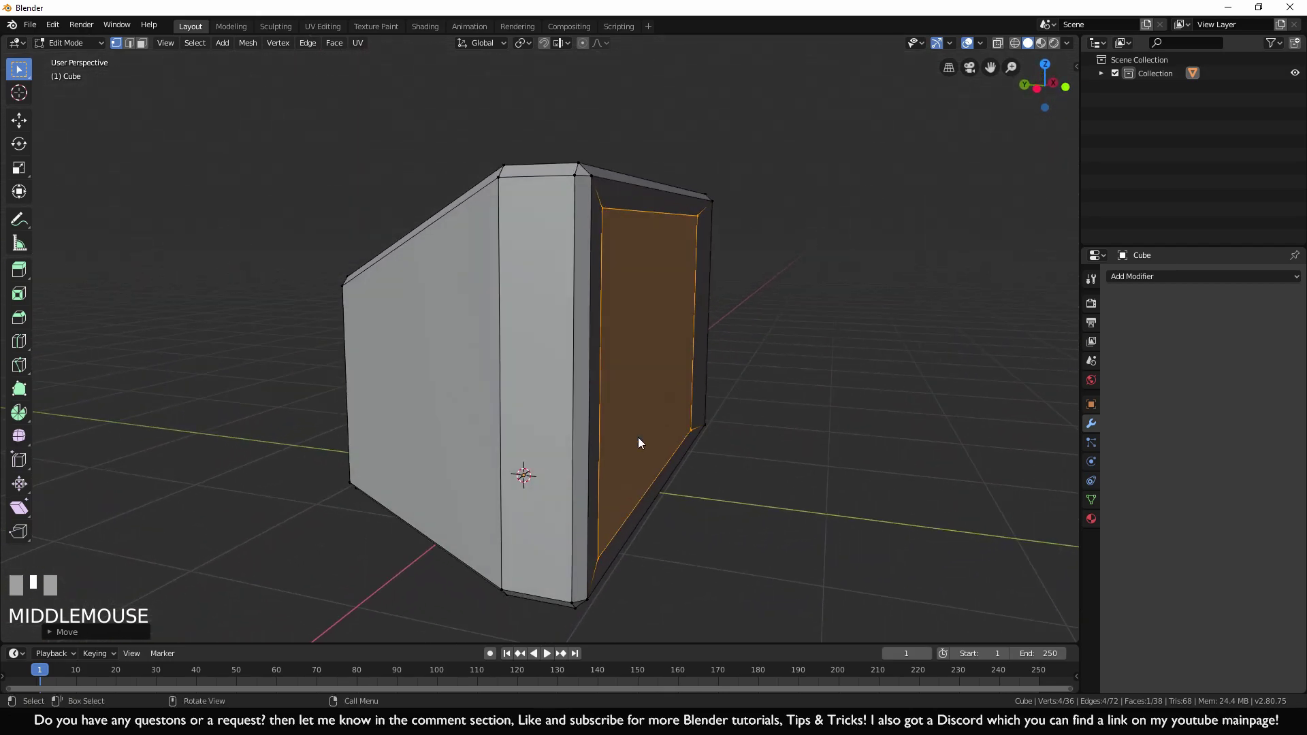
middle_click_drag(810, 488, 518, 404)
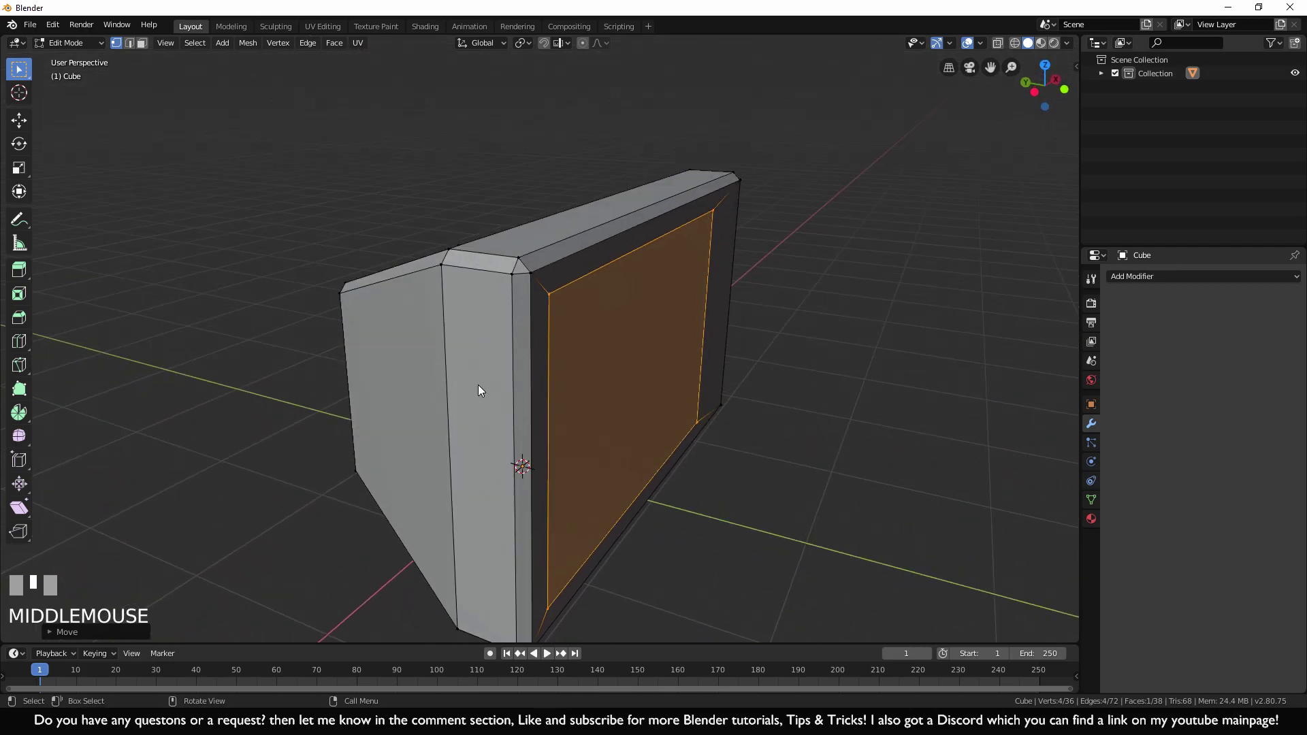
mouse_move(787, 484)
middle_mouse_down()
mouse_move(754, 481)
mouse_move(773, 481)
middle_mouse_up()
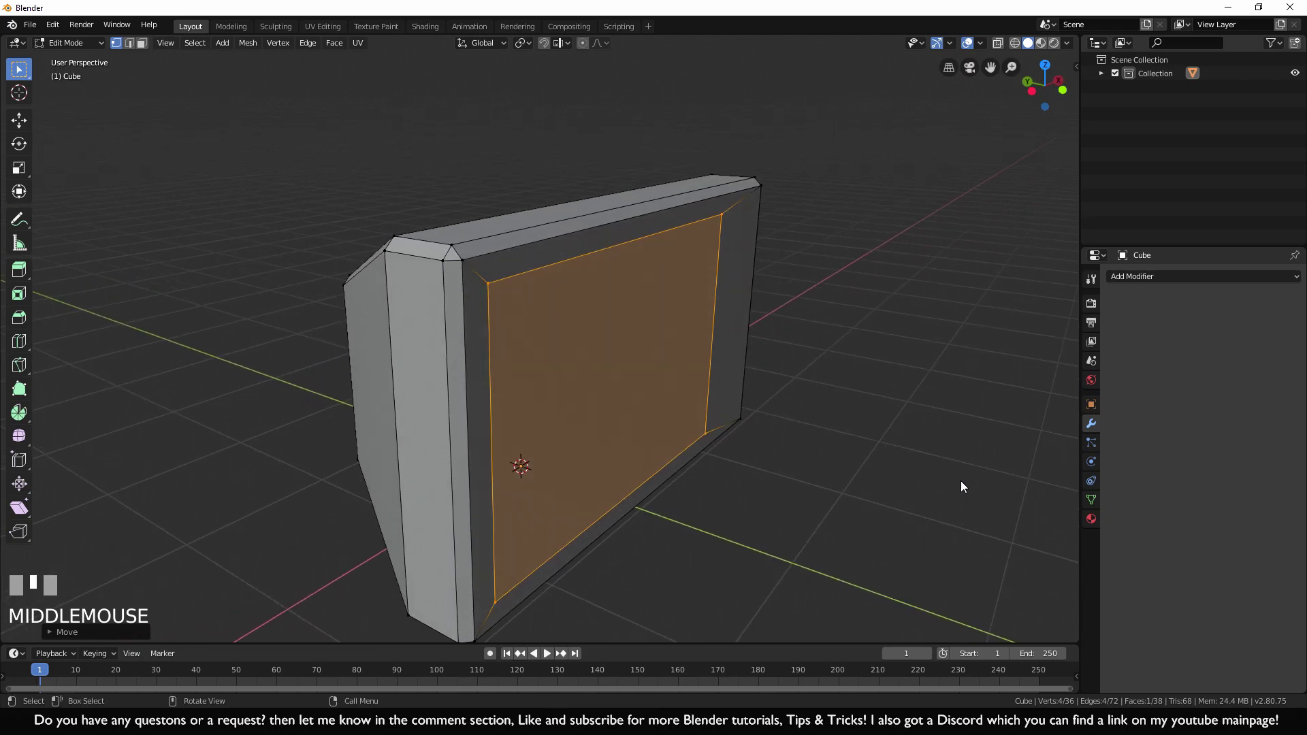
key("e")
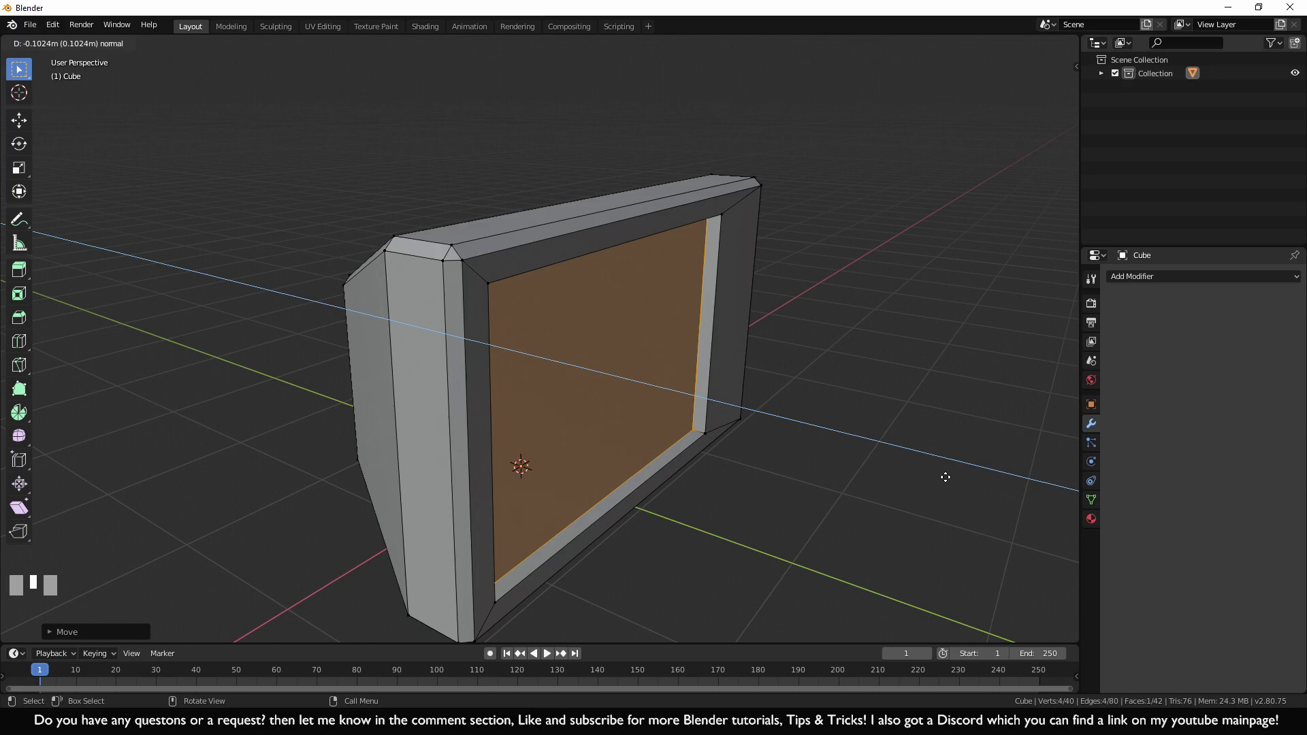
left_click(946, 477)
middle_click_drag(946, 477, 836, 482)
middle_click_drag(216, 254, 758, 252)
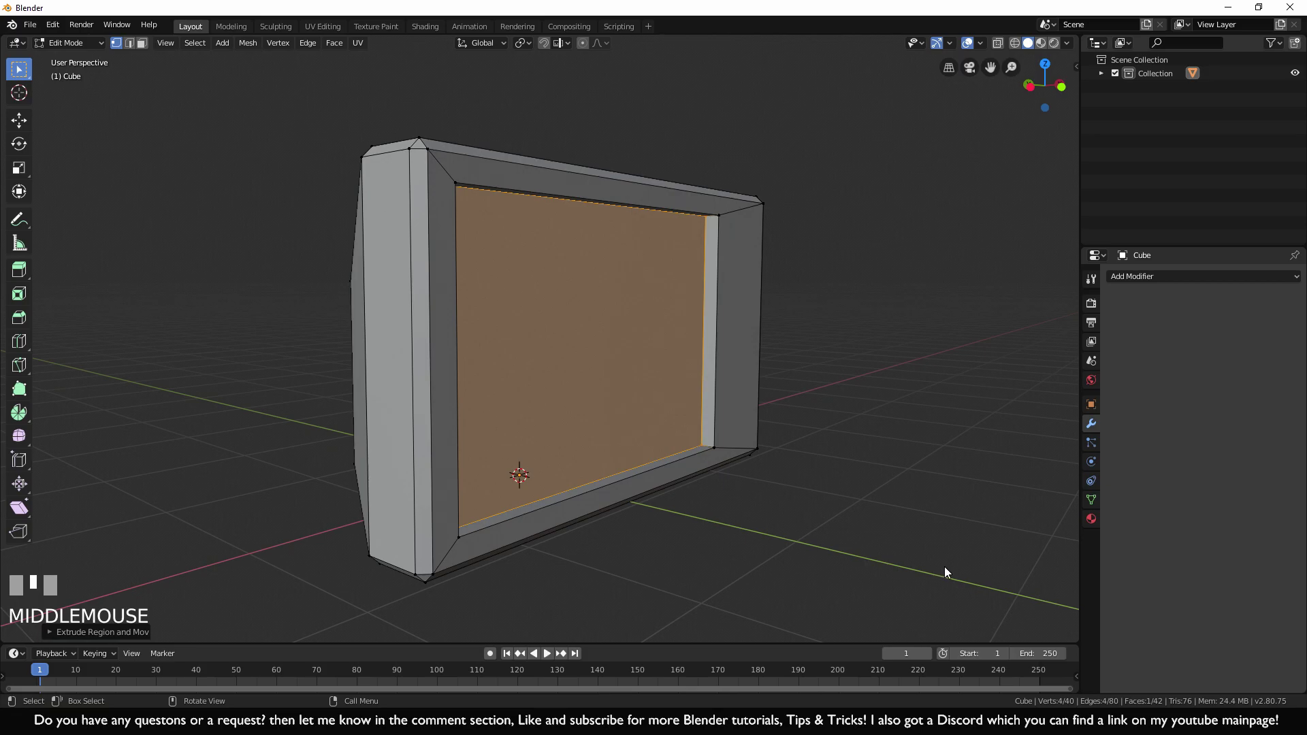
middle_click_drag(945, 572, 782, 501)
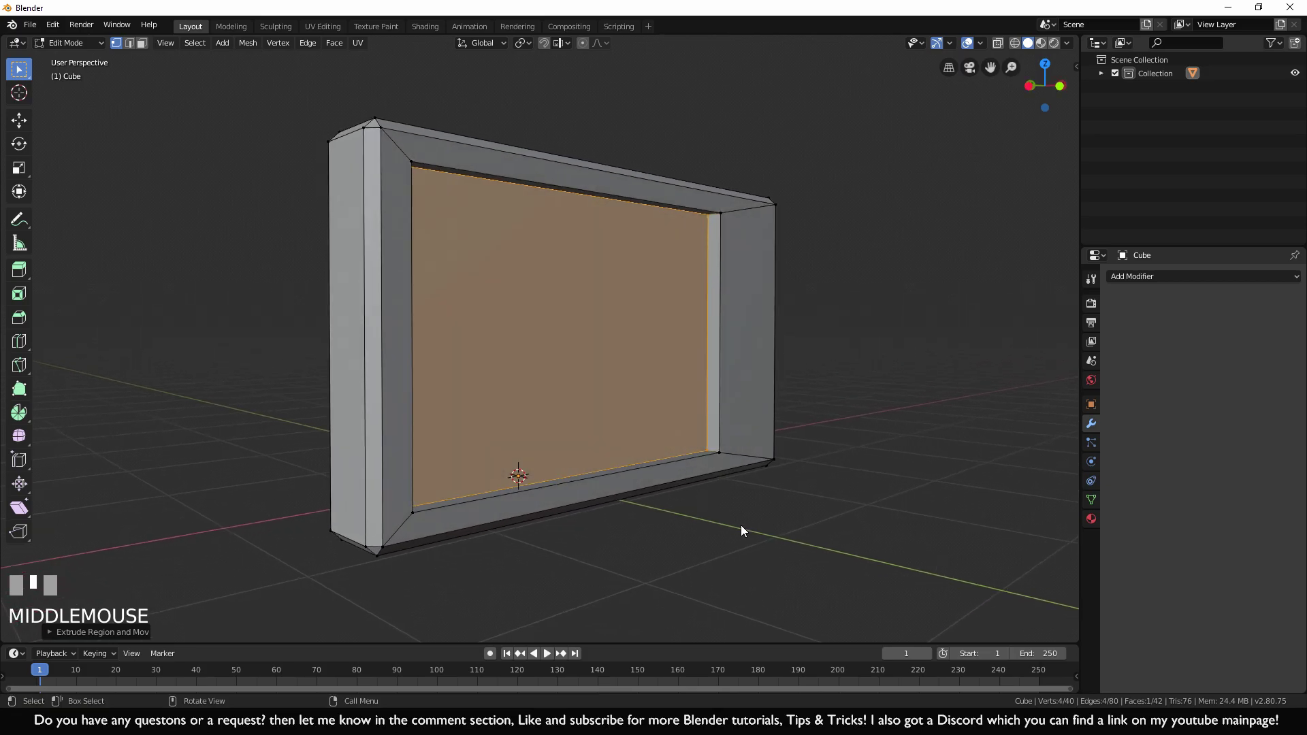
Select the four front corner vertices of the screen recess one by one, and clear the selection
key("alt+a")
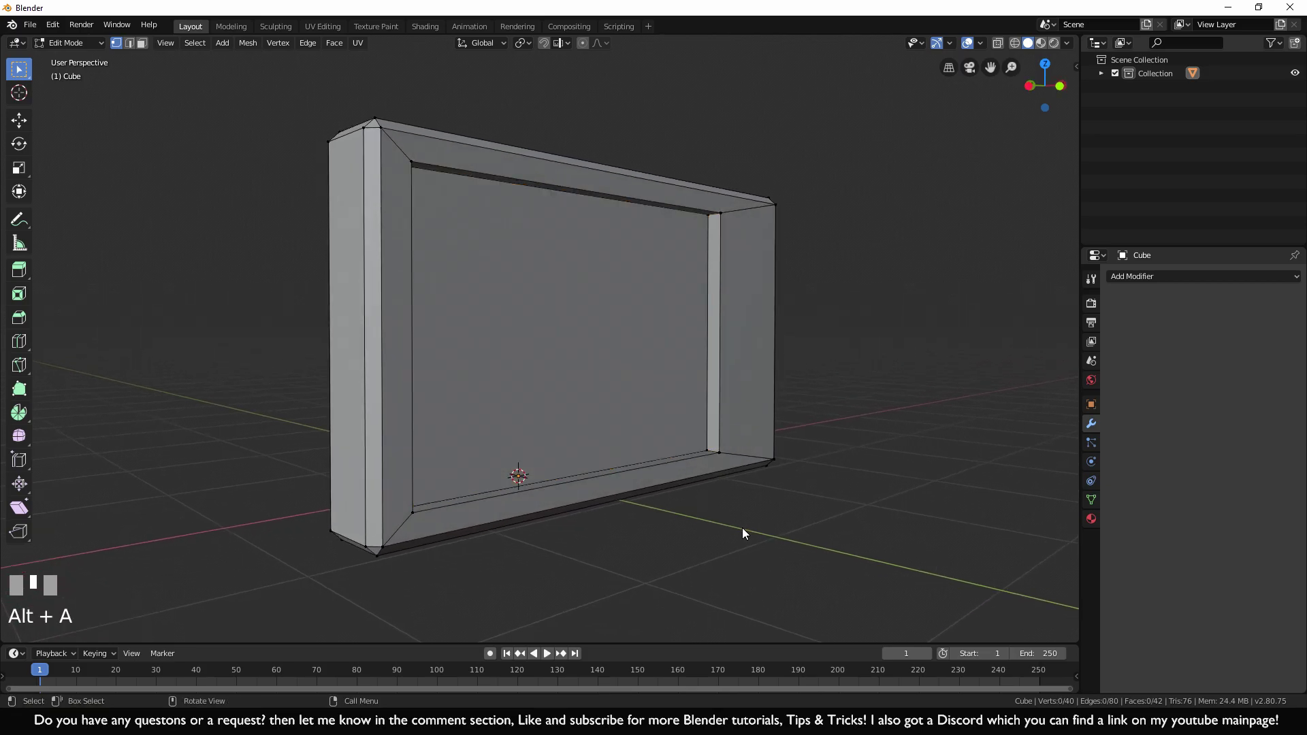
left_click(720, 452, "shift")
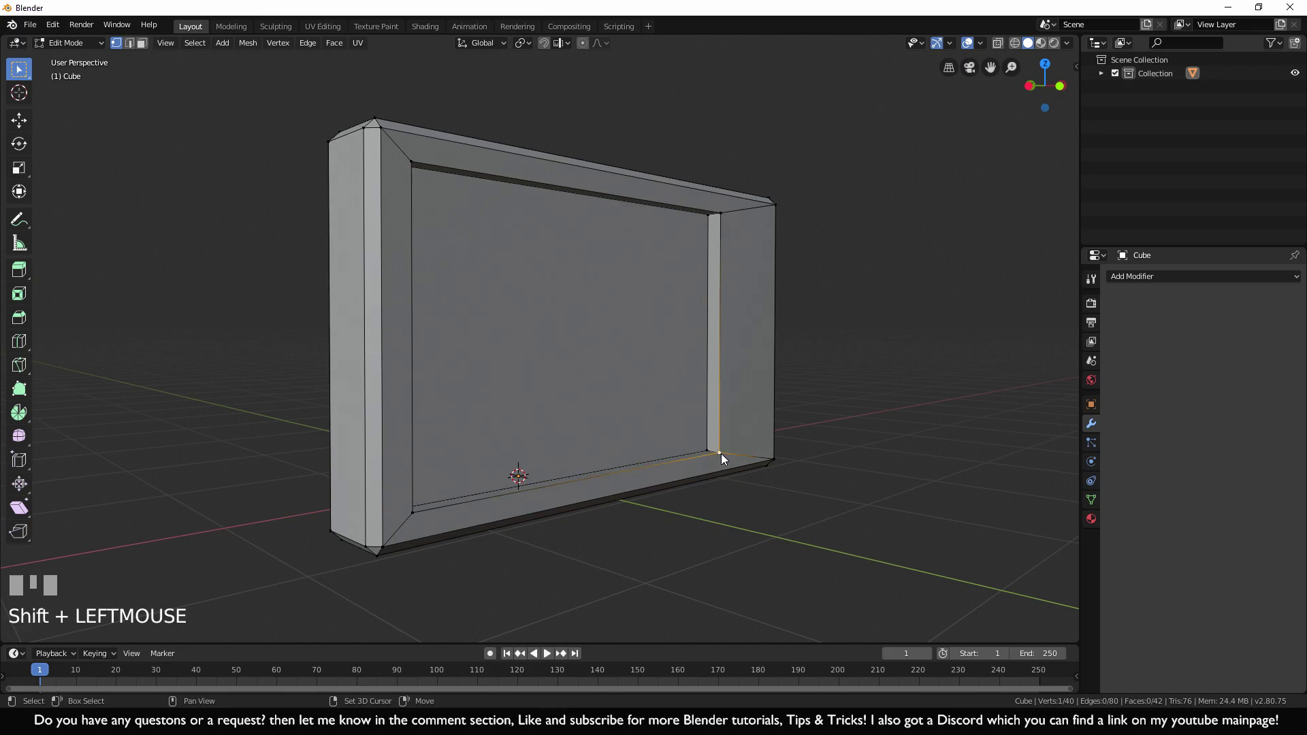
left_click(409, 511, "shift")
left_click(413, 164, "shift")
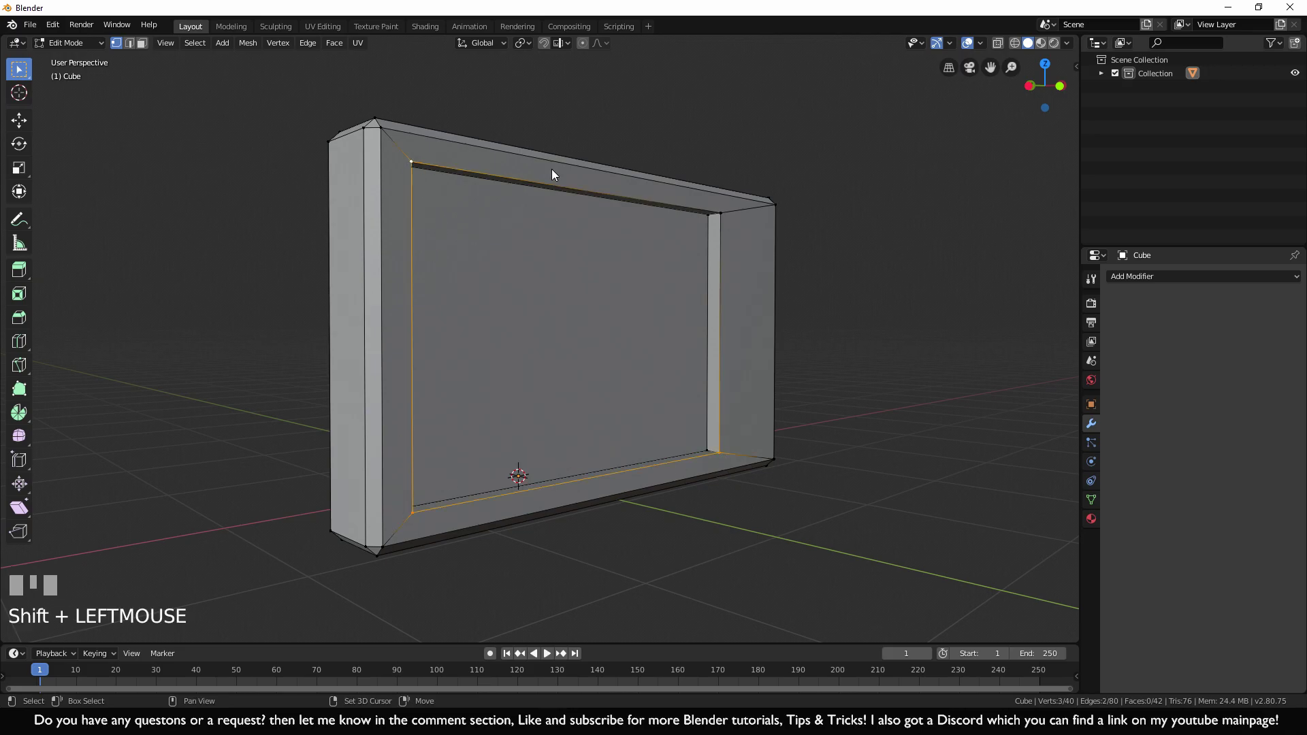
left_click(719, 215, "shift")
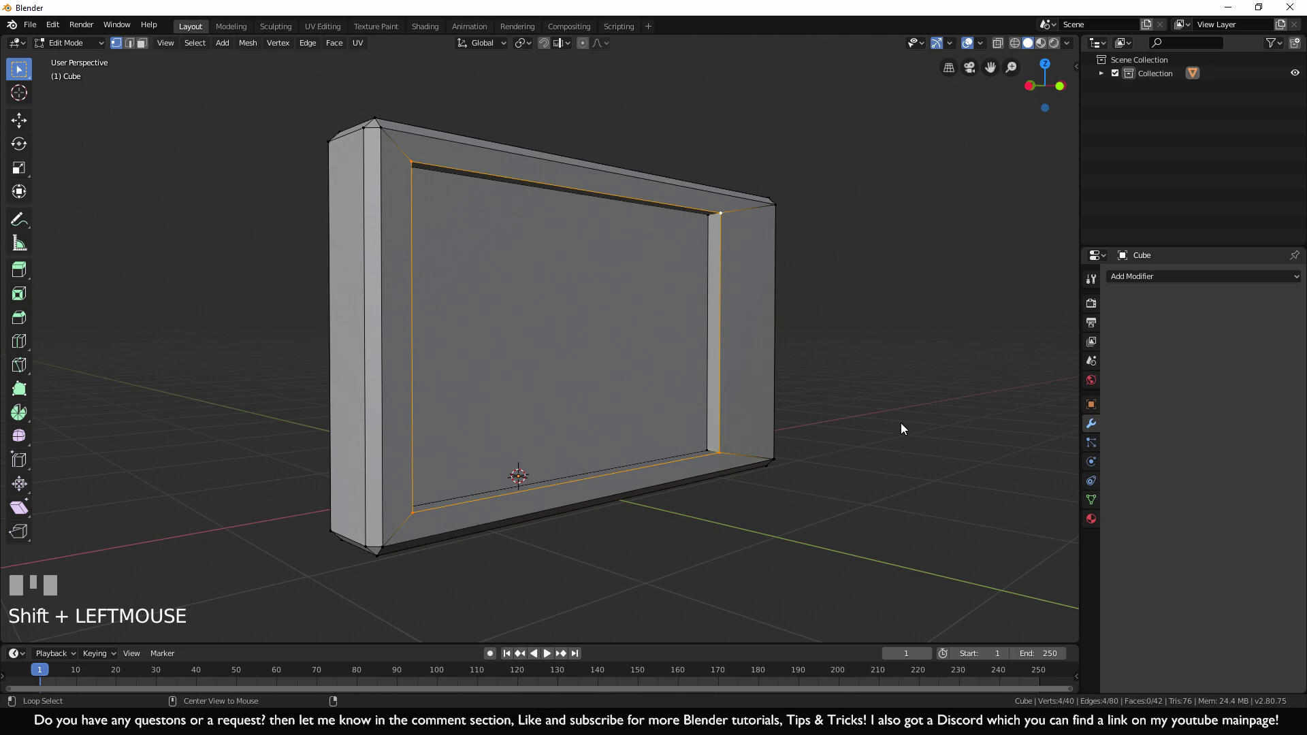
key("alt+a")
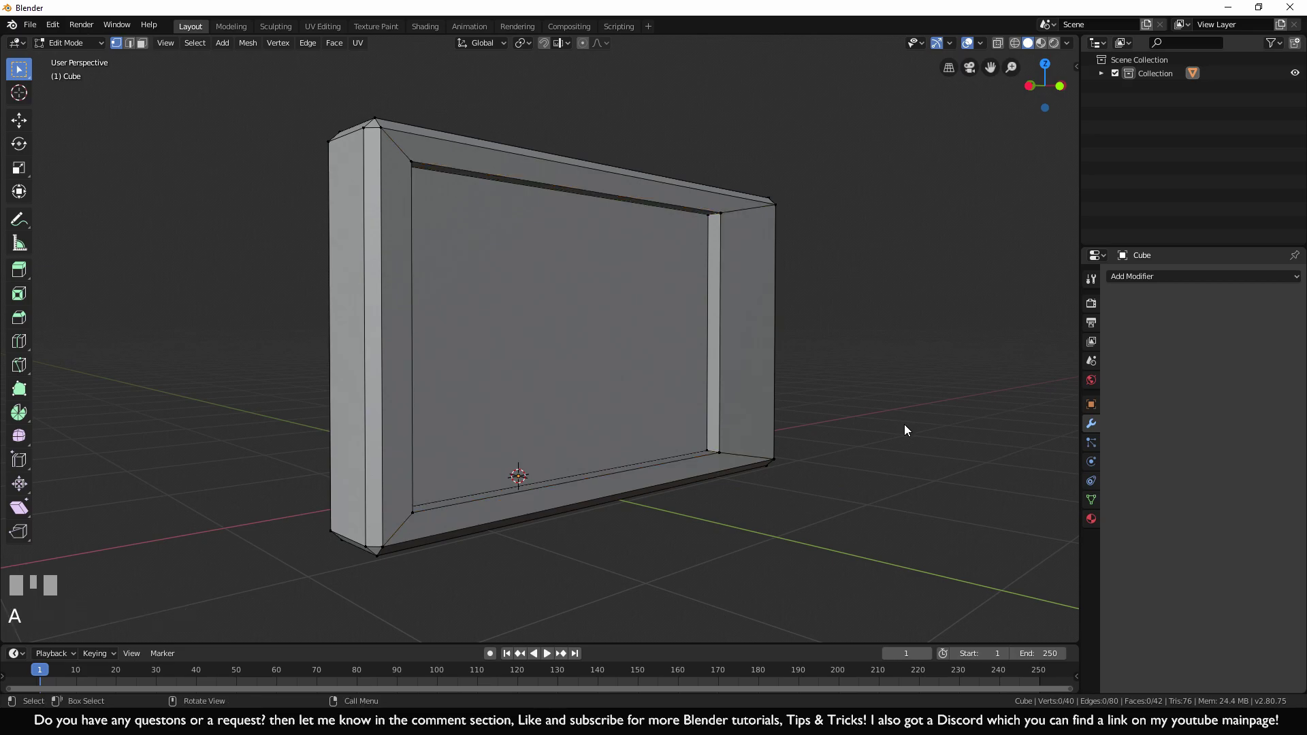
Select the edge loop around the front of the screen recess and bevel it about 0.03 m wide with one segment
left_click(722, 359, "alt")
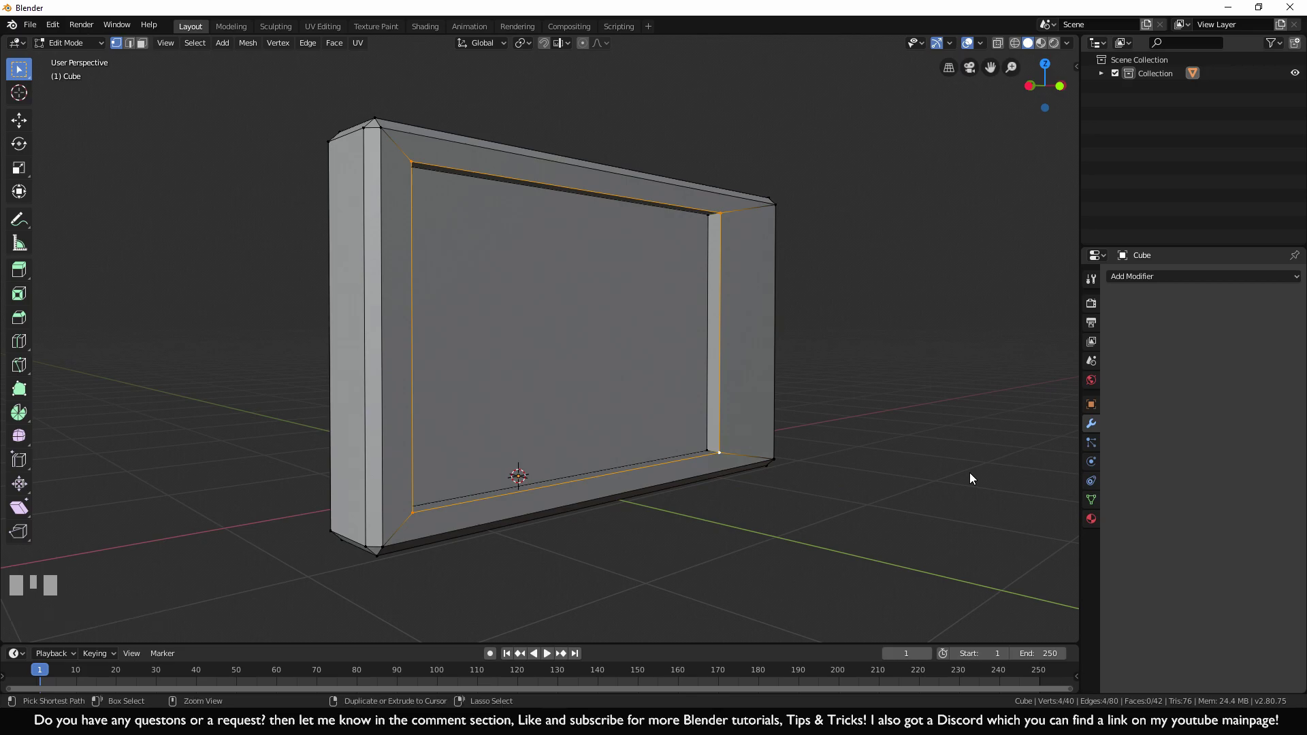
key("ctrl+b")
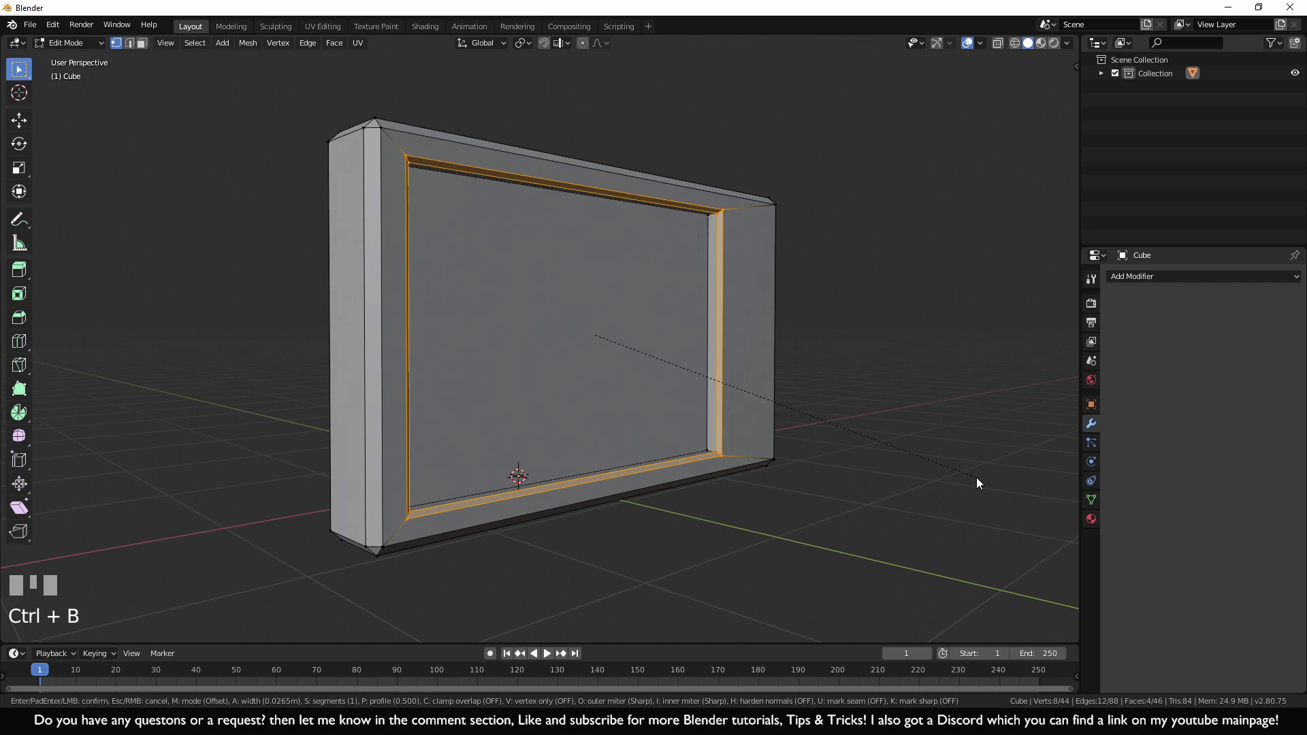
left_click(976, 476)
middle_click_drag(976, 476, 913, 472)
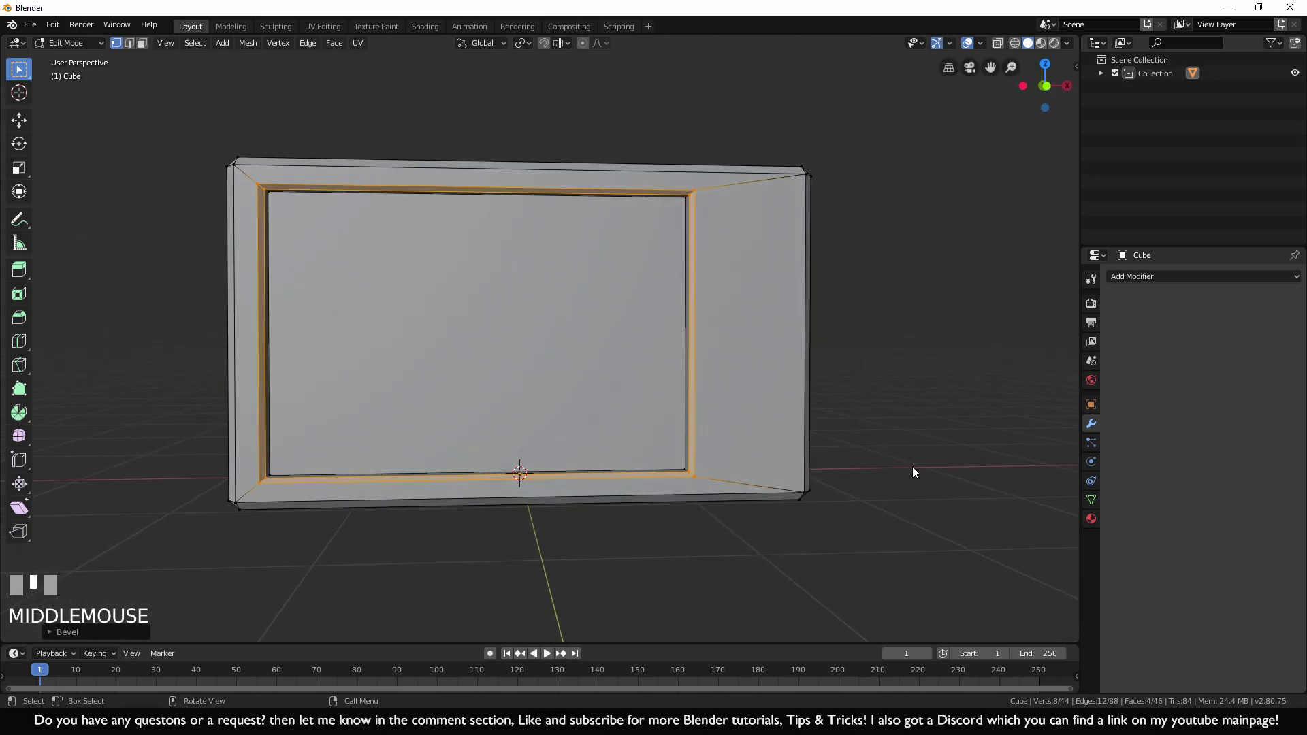
Return to Object Mode, check the finished TV body from an elevated angle, and deselect it
key("Tab")
middle_click_drag(912, 467, 862, 391)
key("alt+a")
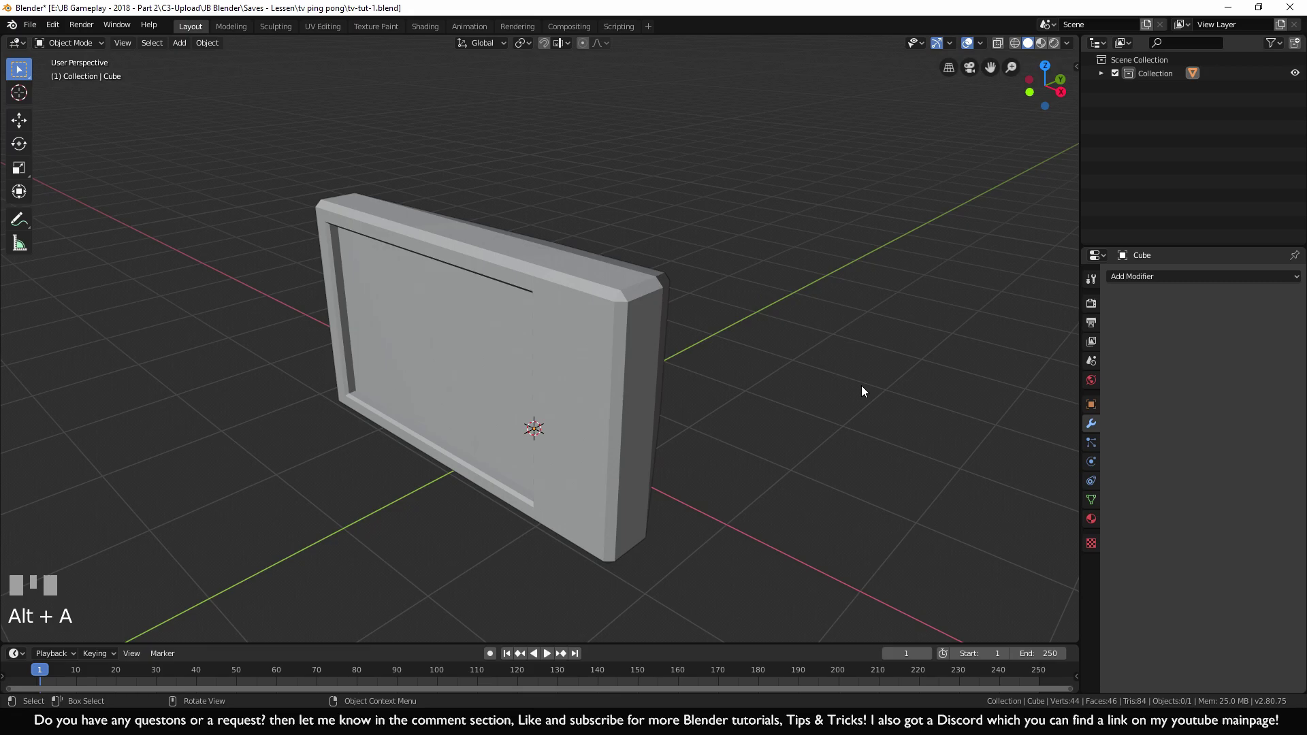
Open the file commands for saving the TV project
left_click(27, 28)
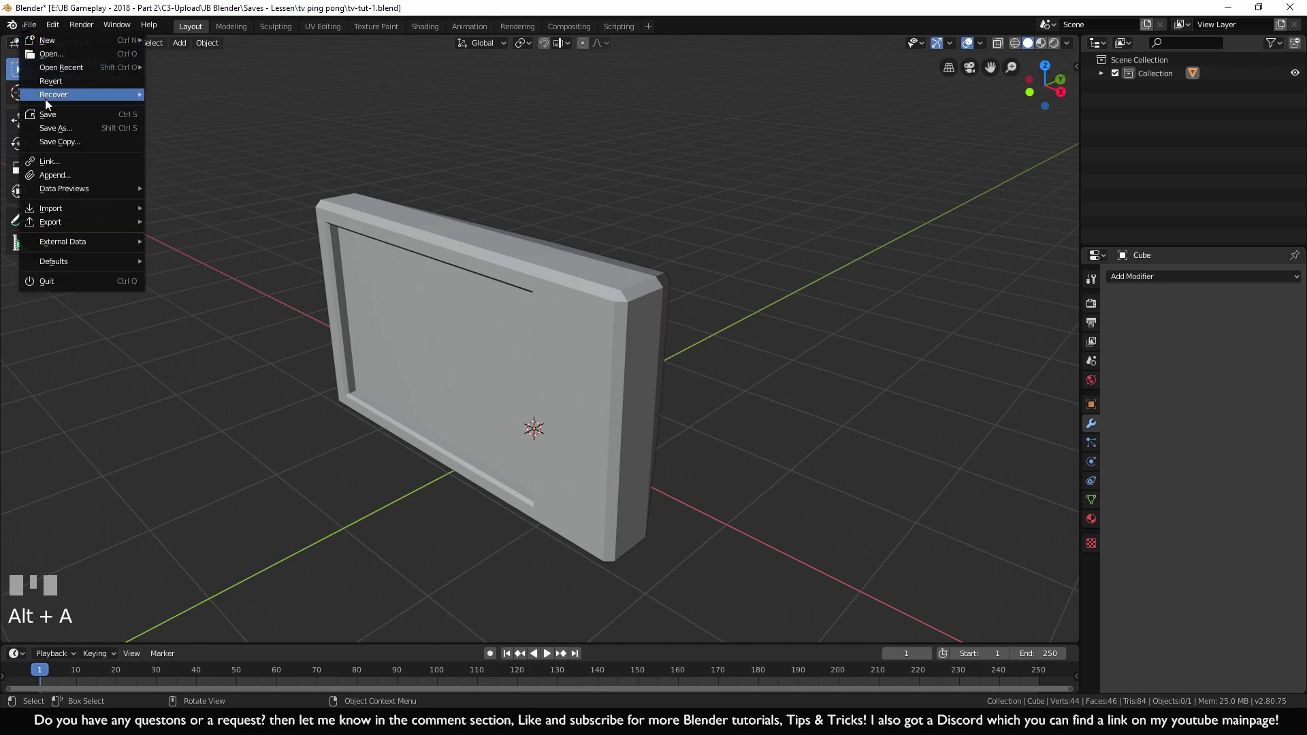